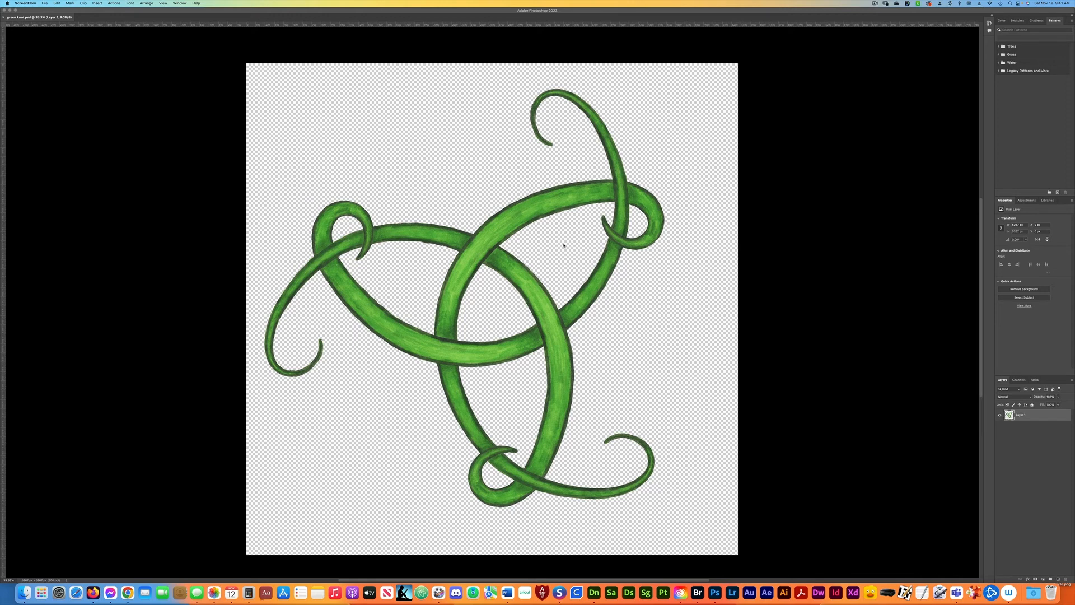
Select the entire green knot with the Object Selection tool.
{"action": "scroll", "coordinate": [582, 266], "scroll_direction": "down", "scroll_amount": 3}
{"action": "scroll", "coordinate": [583, 292], "scroll_direction": "left", "scroll_amount": 2}
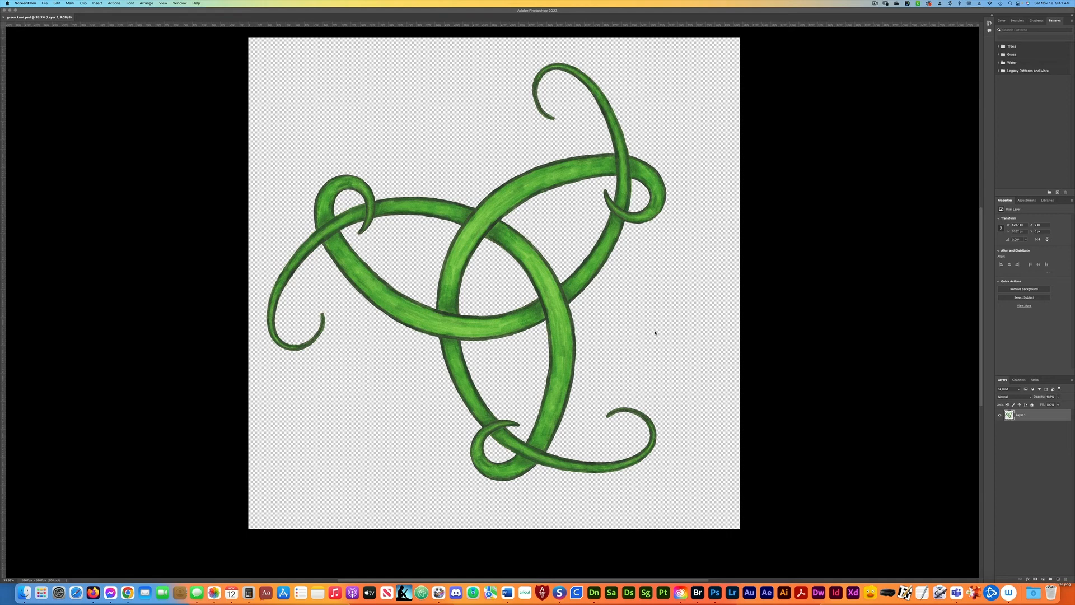
{"action": "left_click", "coordinate": [418, 562]}
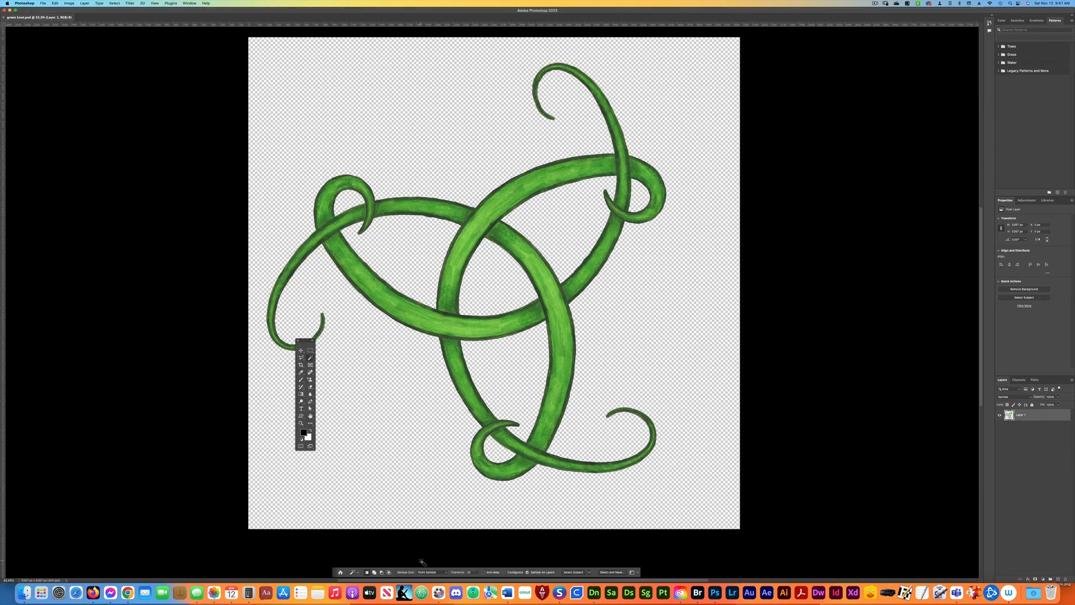
{"action": "left_click", "coordinate": [311, 357]}
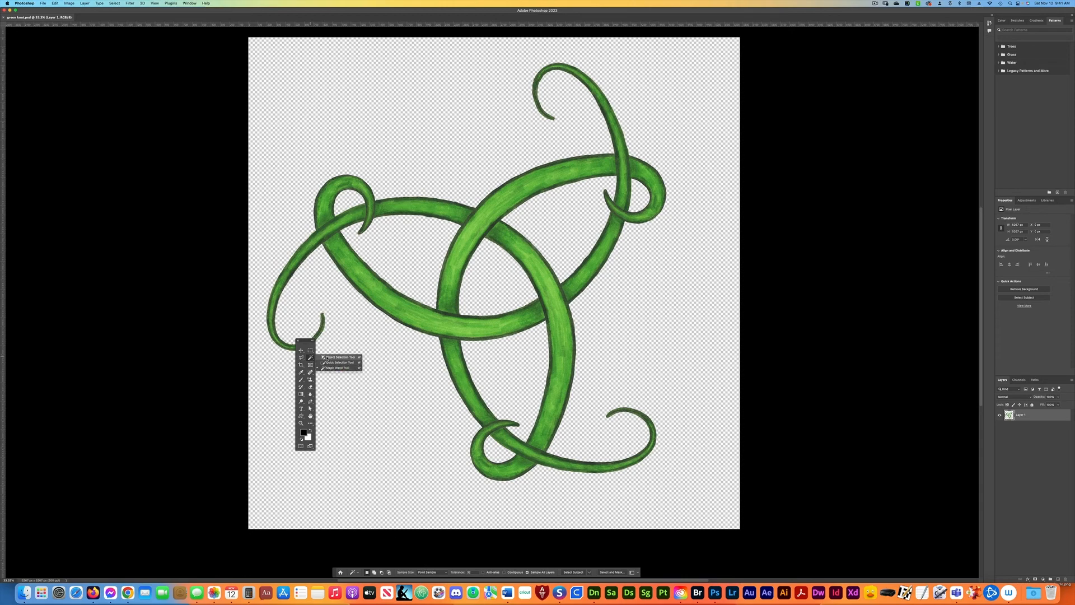
{"action": "left_click", "coordinate": [325, 357]}
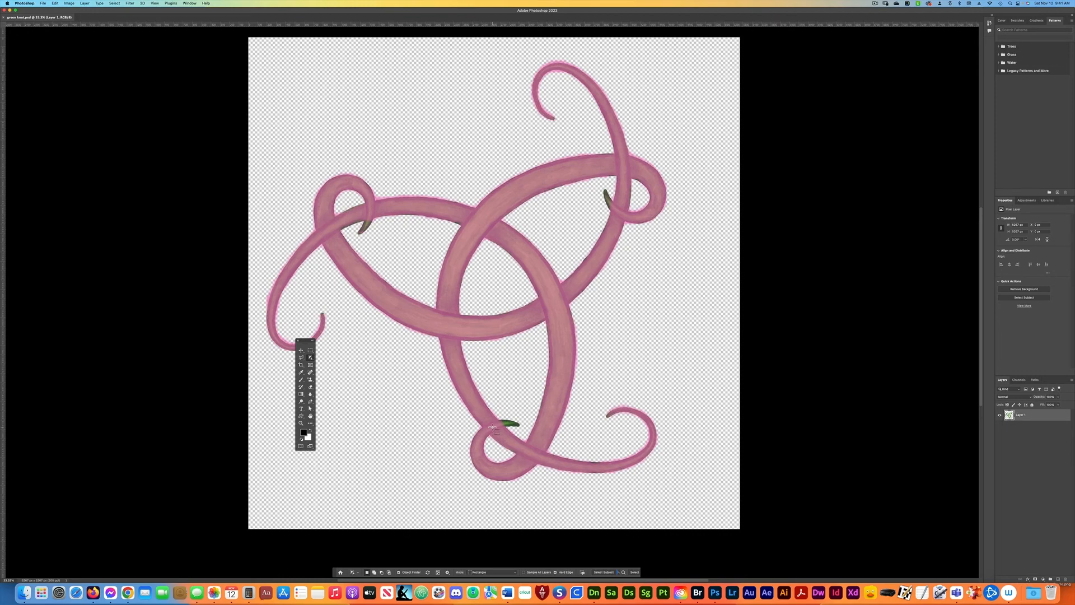
{"action": "left_click", "coordinate": [529, 477]}
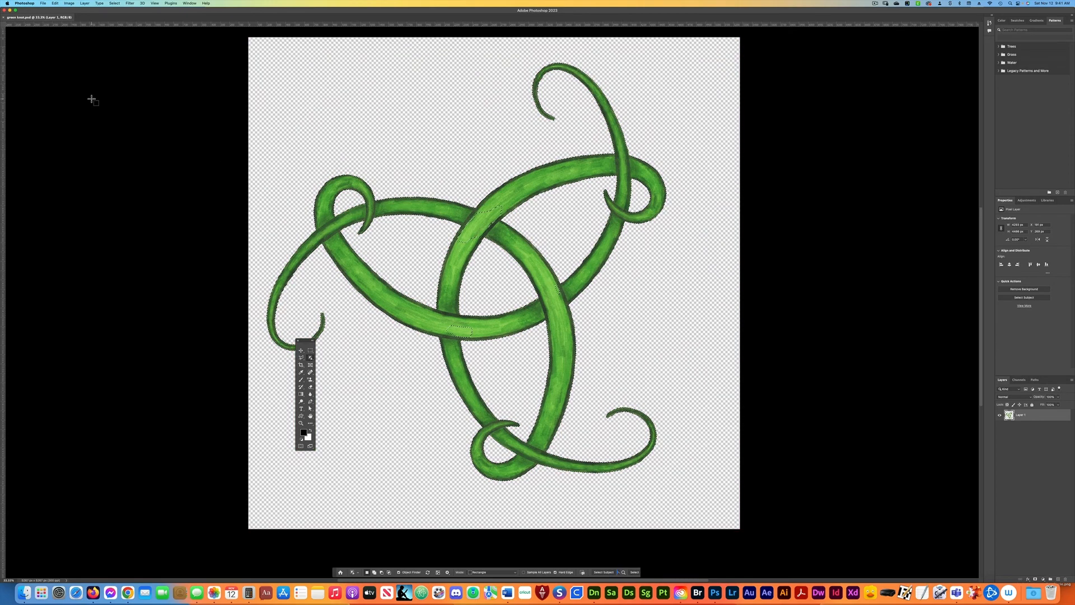
Crop the image to the knot selection and save the document.
{"action": "left_click", "coordinate": [69, 3]}
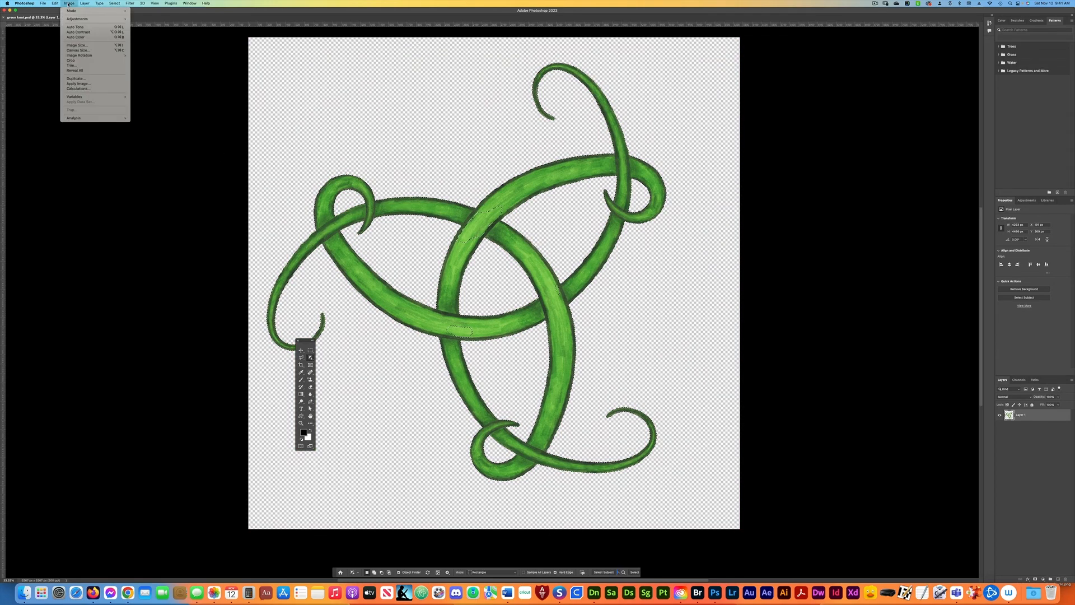
{"action": "left_click", "coordinate": [81, 61]}
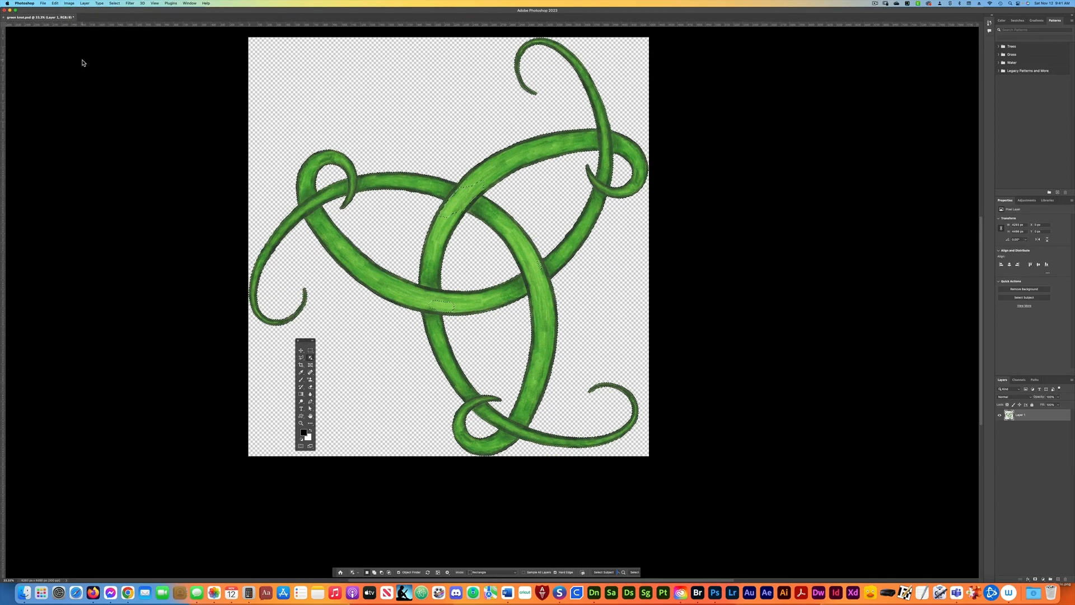
{"action": "key", "text": "super+s"}
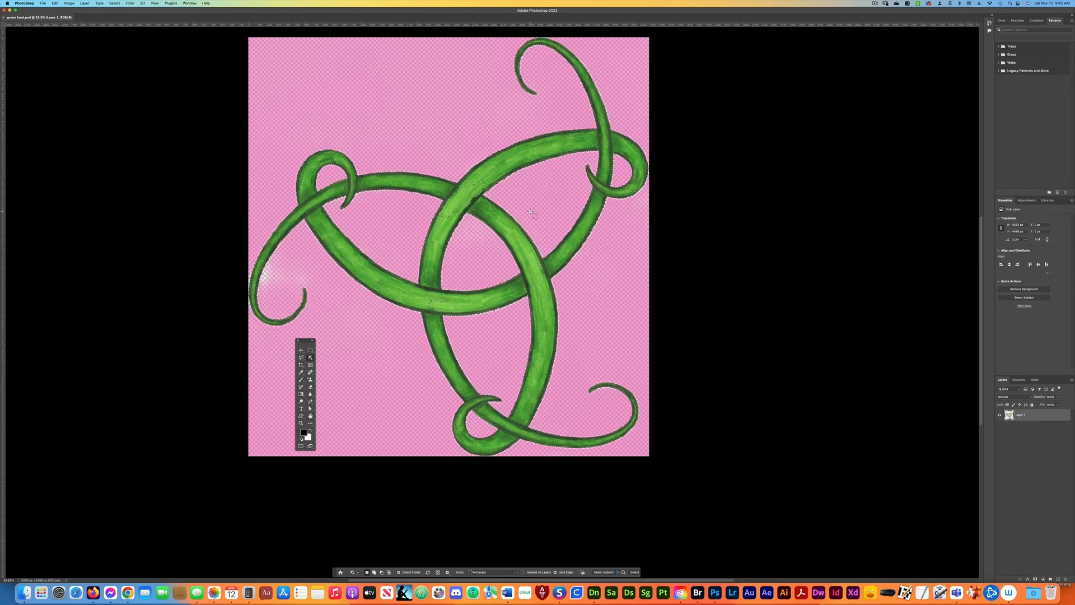
Deselect the knot and resize the image to a width of 9 inches.
{"action": "key", "text": "a"}
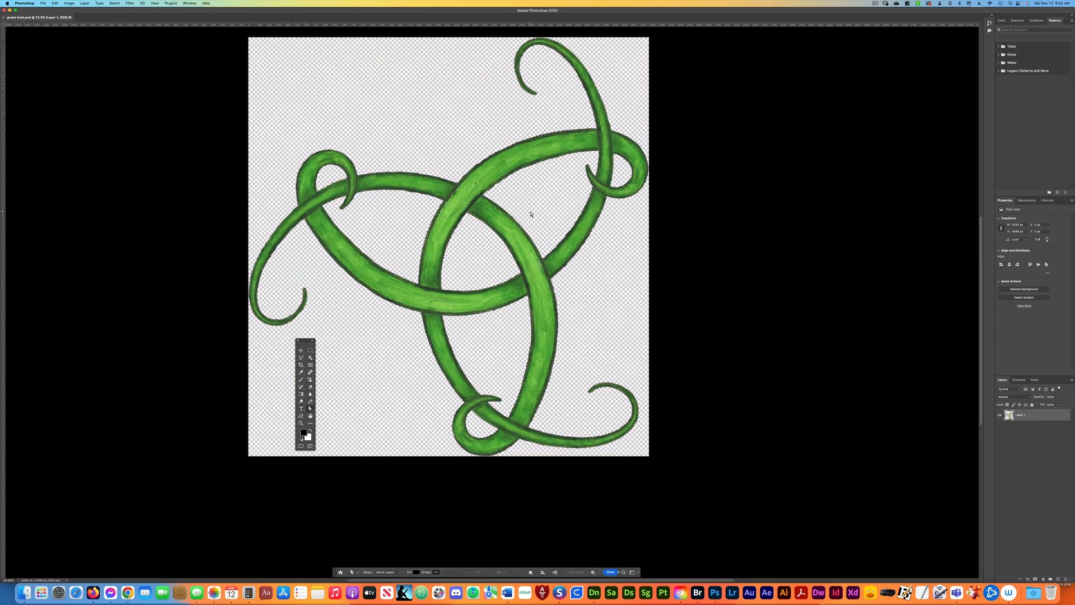
{"action": "key", "text": "super+d"}
{"action": "key", "text": "super+alt+i"}
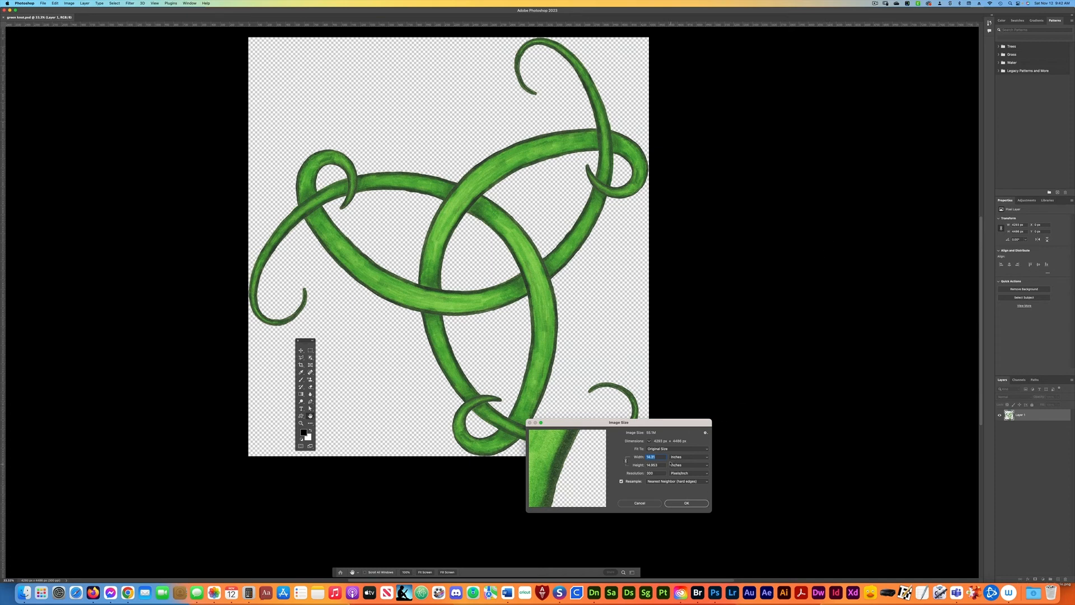
{"action": "left_click", "coordinate": [673, 458]}
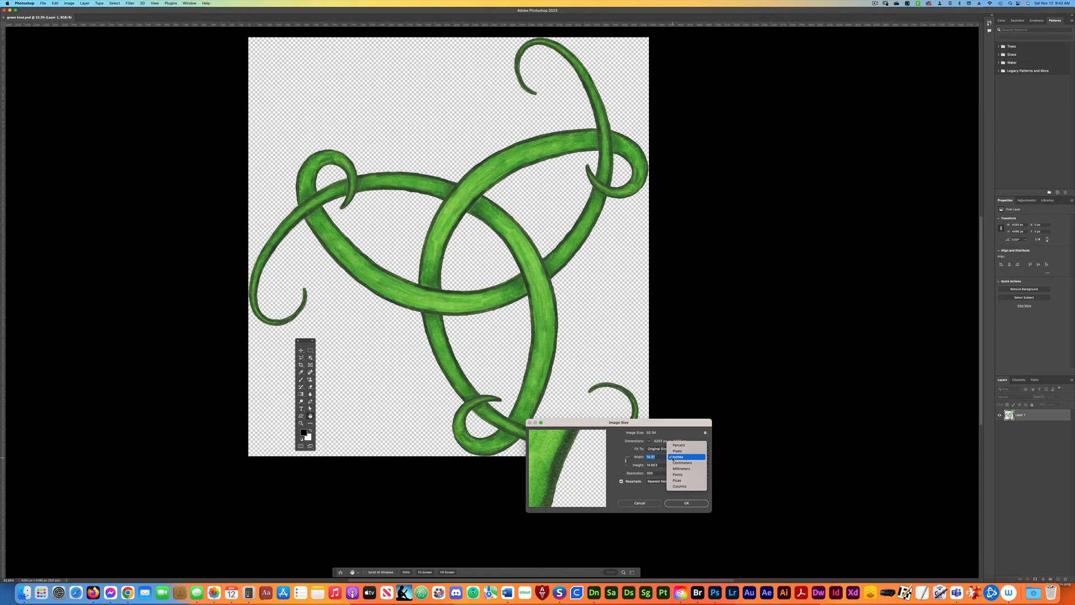
{"action": "left_click", "coordinate": [673, 457]}
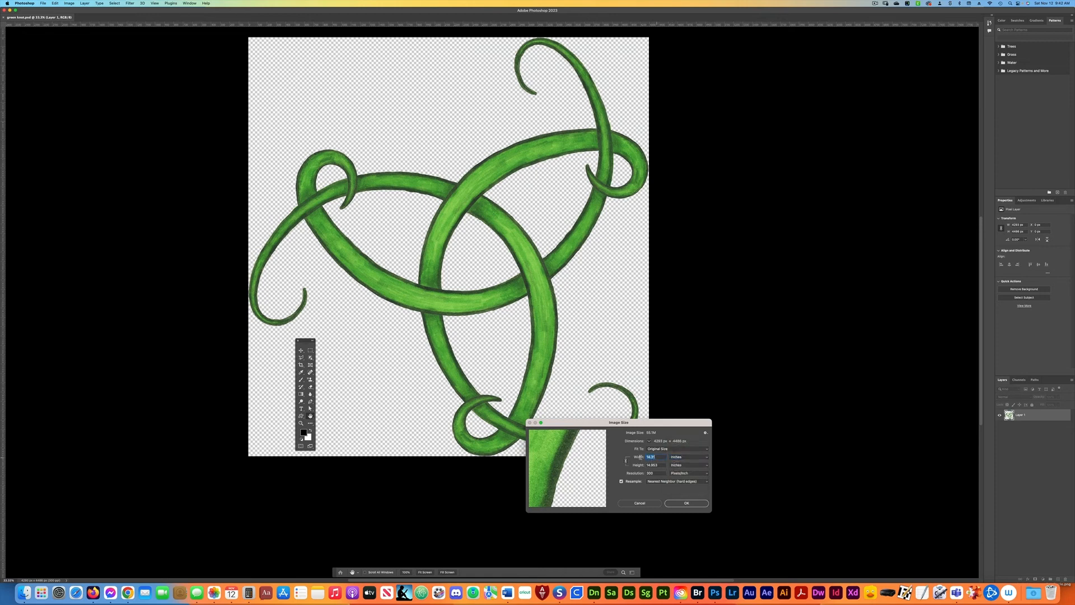
{"action": "type", "text": "9"}
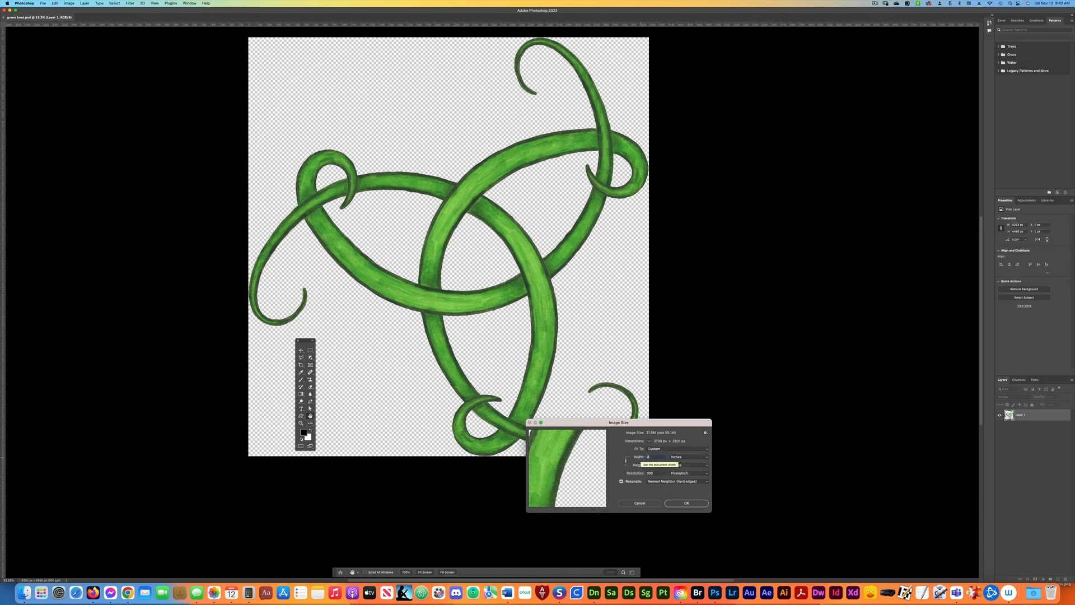
{"action": "key", "text": "Return"}
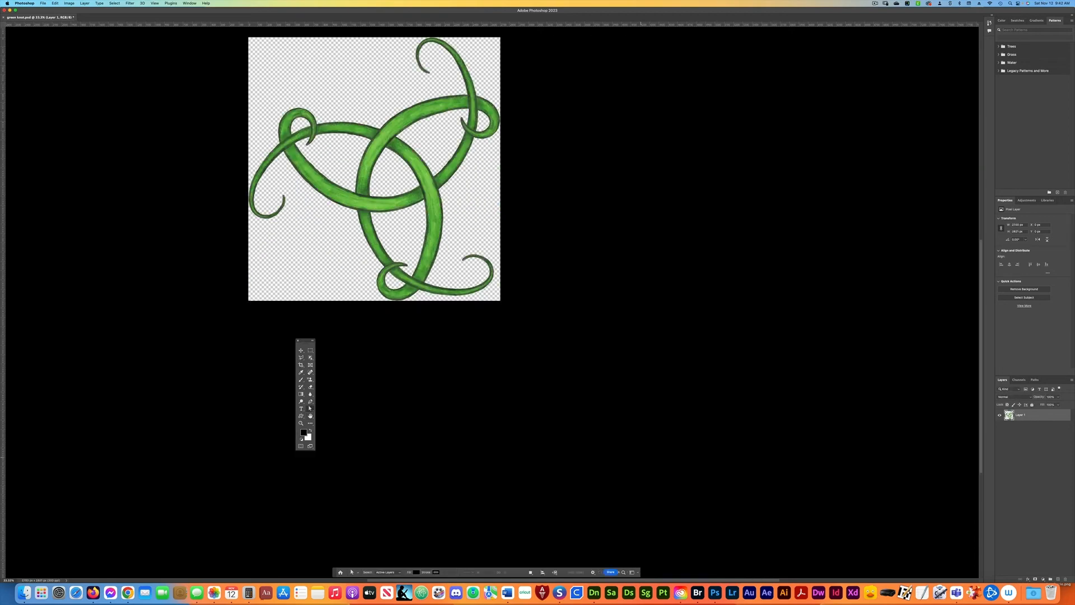
Load the knot layer's outline as a selection and place a new empty layer beneath the knot layer.
{"action": "key", "text": "super+0"}
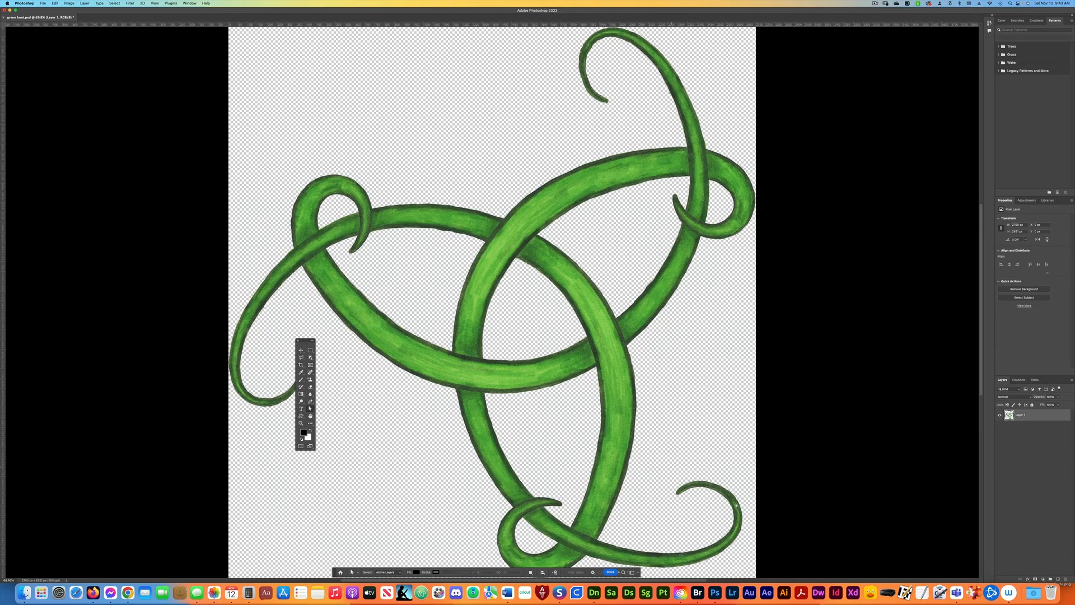
{"action": "left_click", "coordinate": [1010, 420], "text": "super"}
{"action": "left_click", "coordinate": [1058, 580]}
{"action": "key", "text": "super+v"}
{"action": "left_click_drag", "start_coordinate": [1027, 411], "coordinate": [1027, 420]}
Fill the knot-shaped selection with white in Behind mode on the knot layer and on the layer beneath it.
{"action": "key", "text": "shift+F5"}
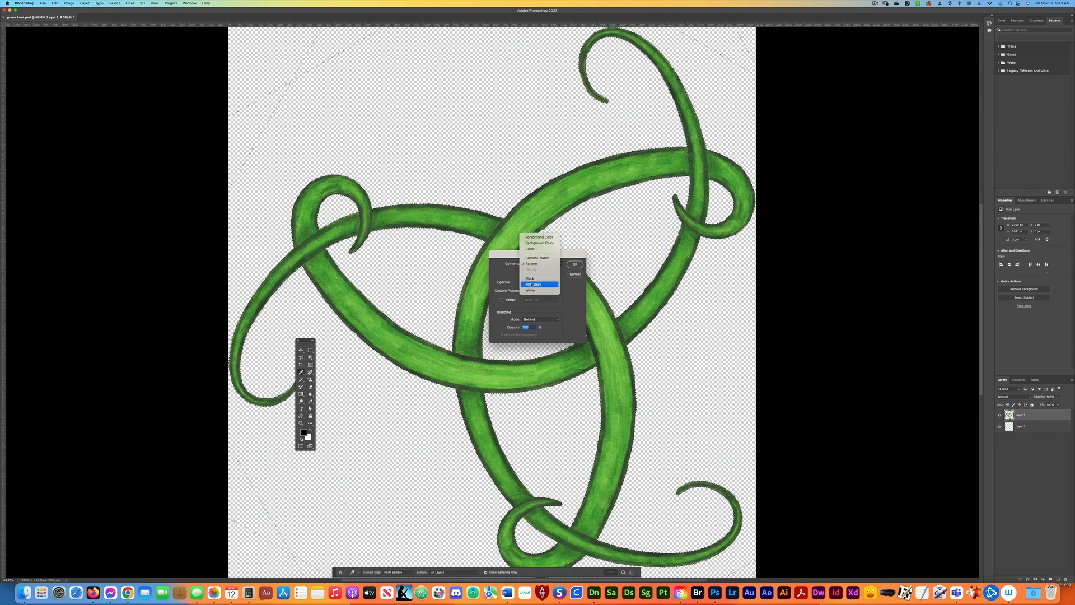
{"action": "left_click", "coordinate": [574, 265]}
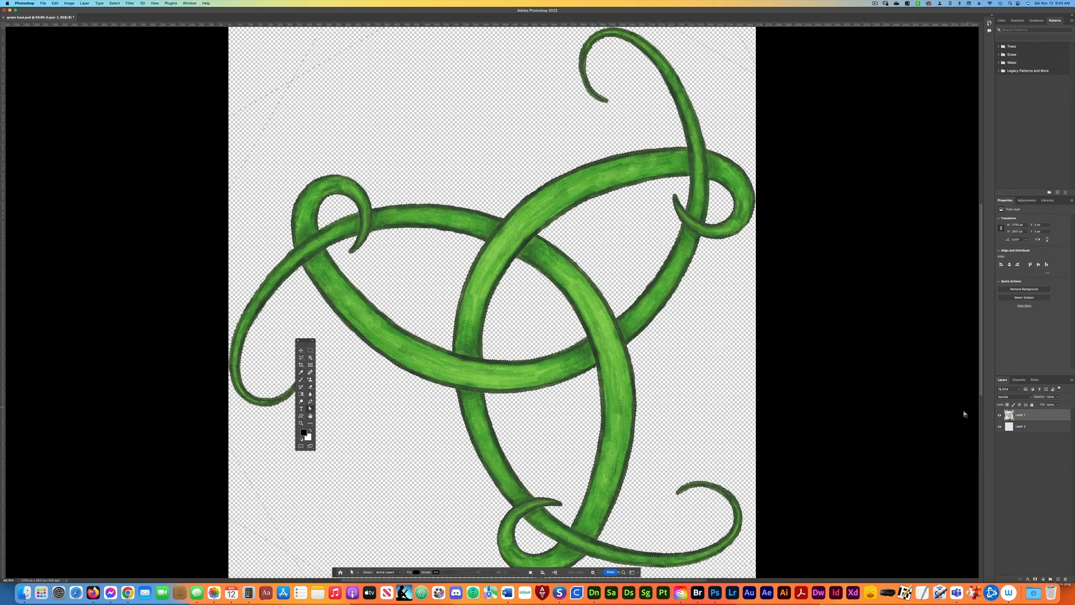
{"action": "left_click", "coordinate": [1029, 430]}
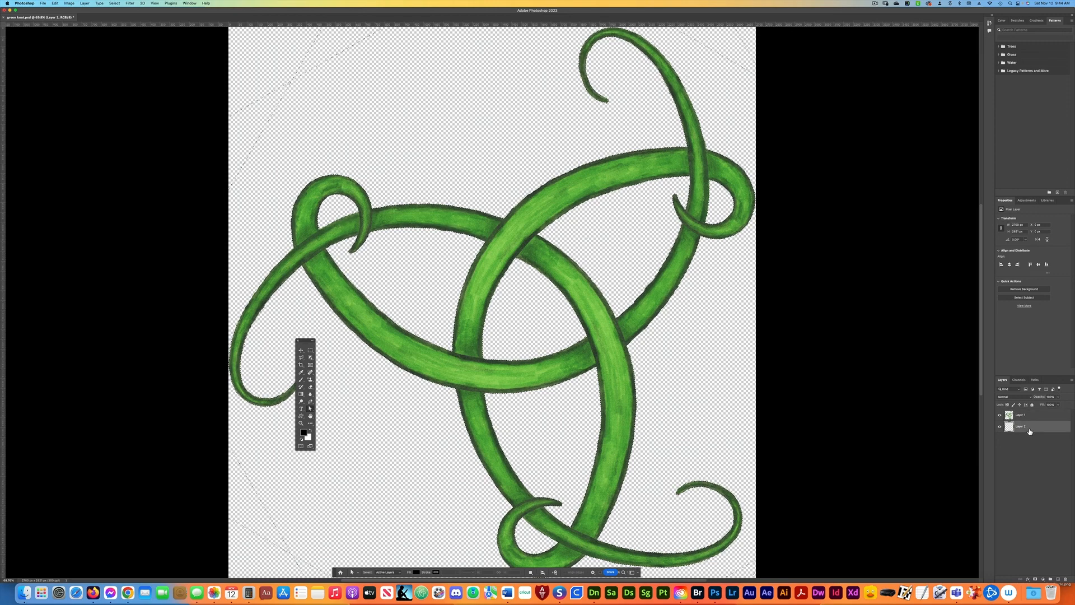
{"action": "key", "text": "shift+BackSpace"}
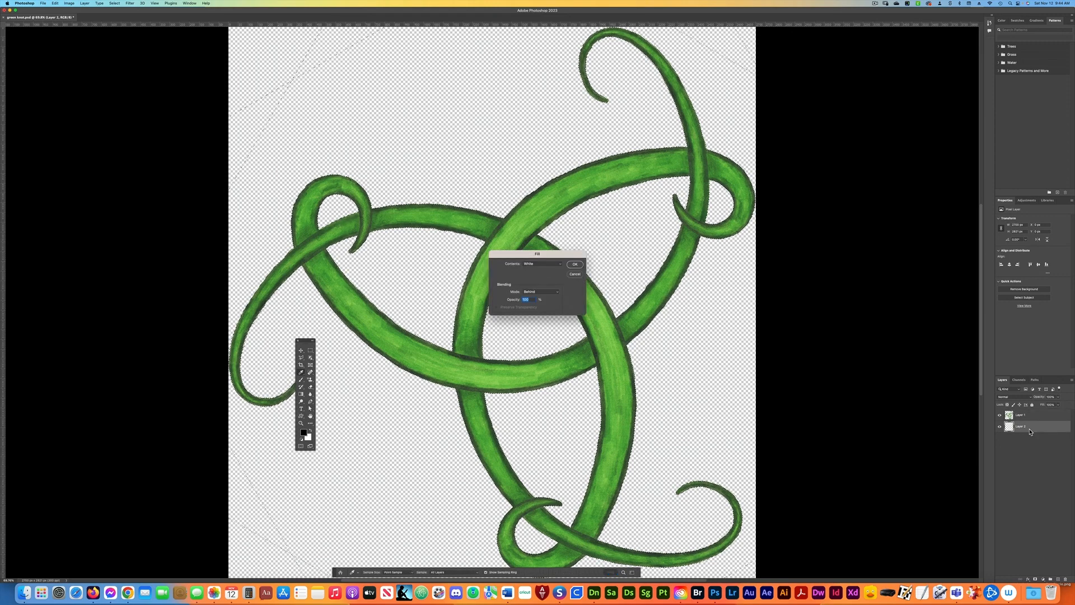
{"action": "left_click", "coordinate": [575, 264]}
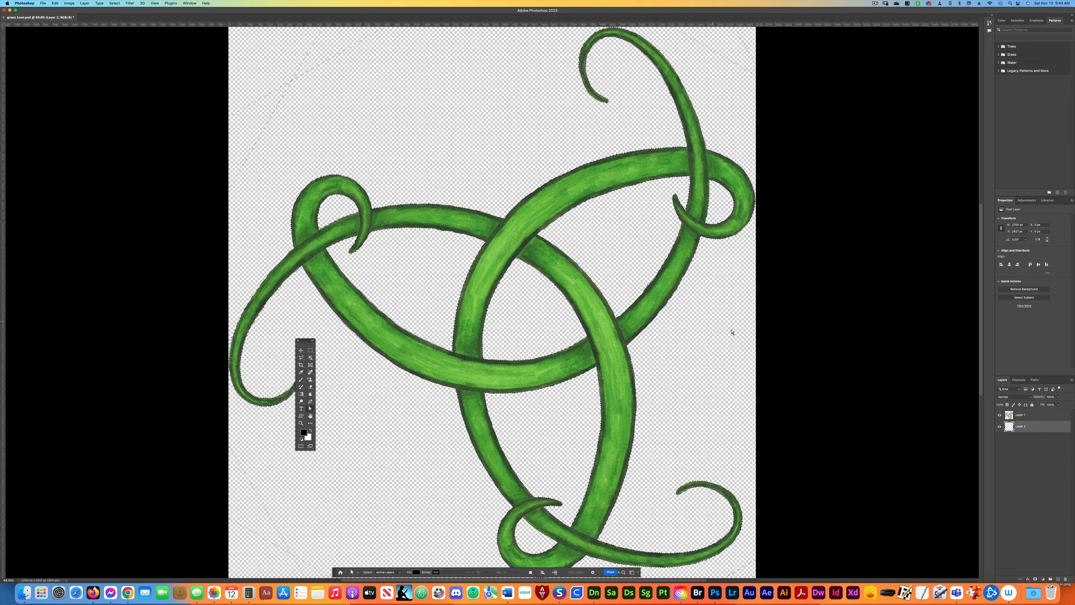
Hide and reshow the knot layer to check the white backing, and merge the knot down into it.
{"action": "left_click", "coordinate": [1000, 417]}
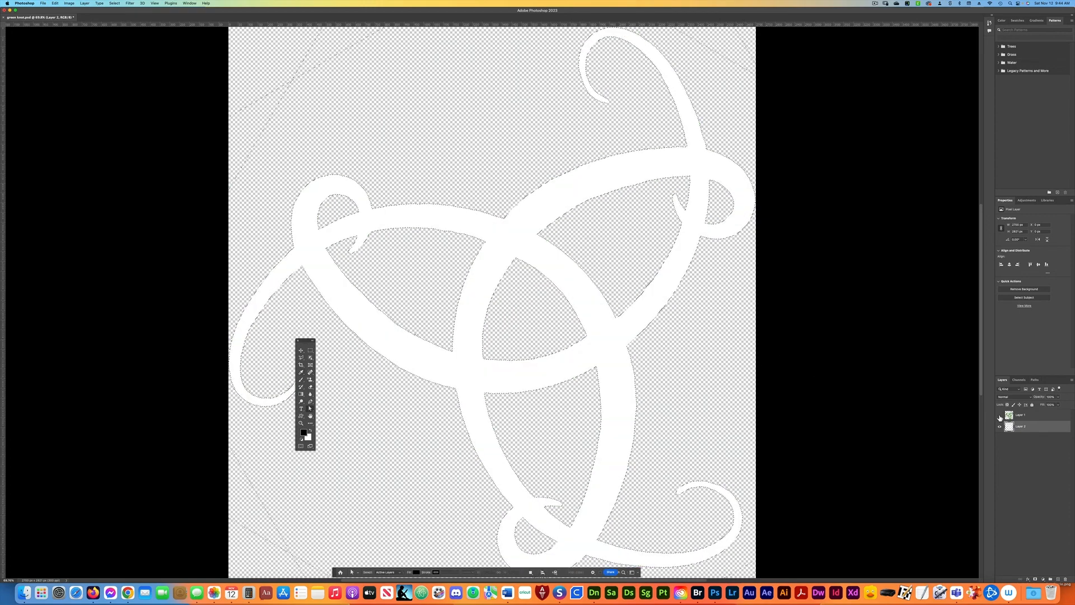
{"action": "left_click", "coordinate": [1000, 415]}
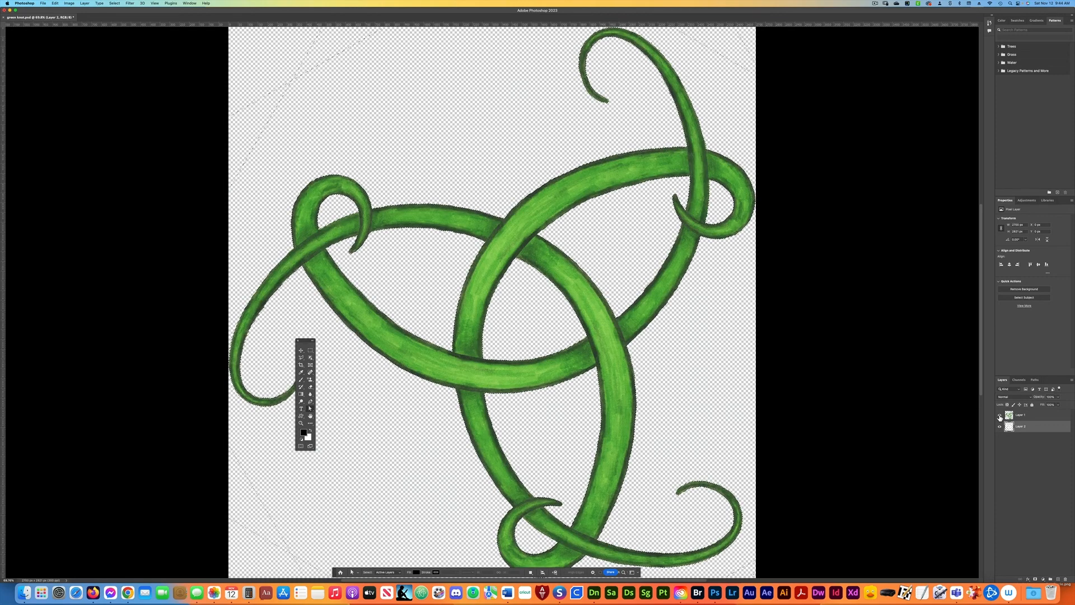
{"action": "left_click", "coordinate": [1019, 416]}
{"action": "key", "text": "super+e"}
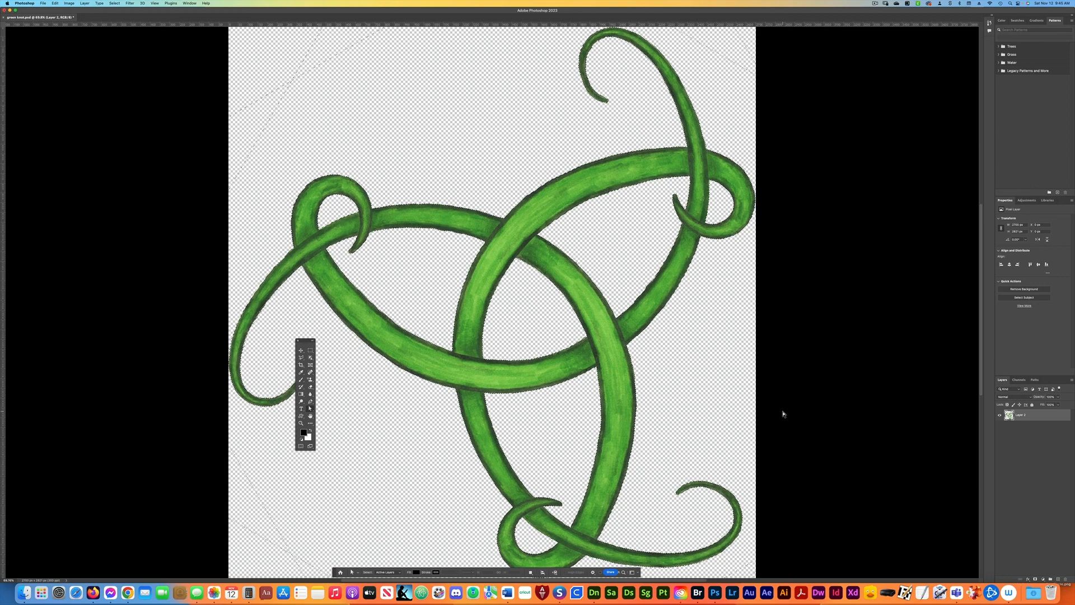
Resample the image to a resolution of 10 pixels/inch using Nearest Neighbor (hard edges).
{"action": "key", "text": "super+alt+i"}
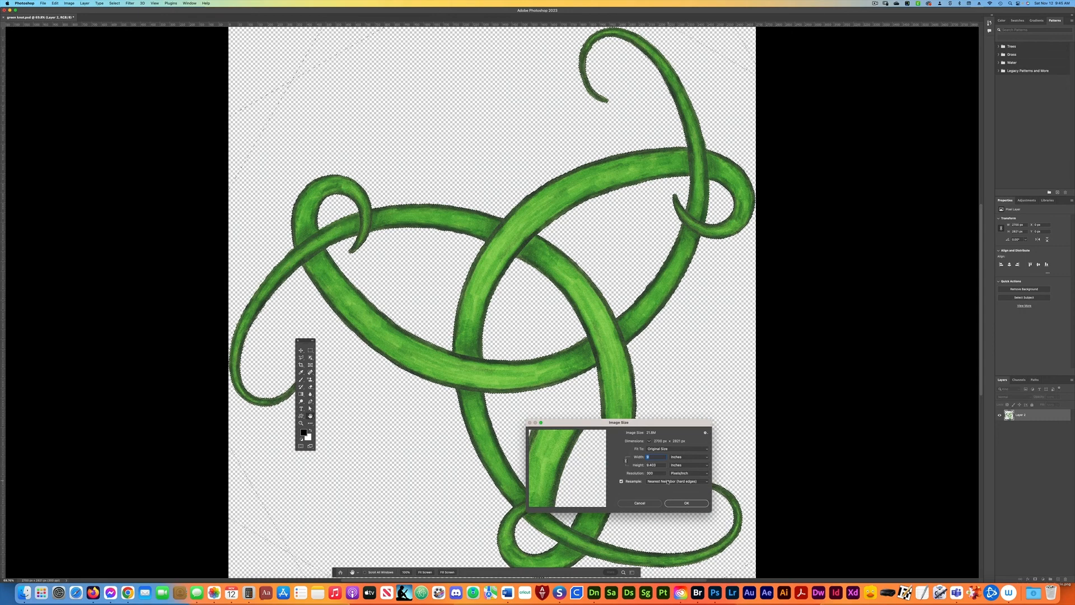
{"action": "left_click", "coordinate": [668, 482]}
{"action": "left_click", "coordinate": [669, 483]}
{"action": "type", "text": "10"}
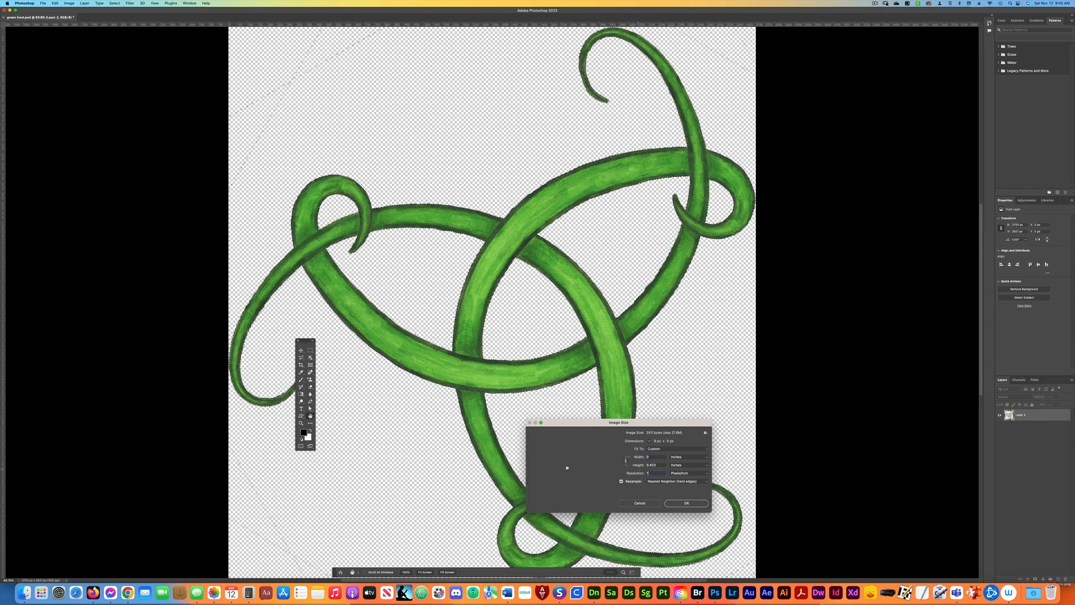
{"action": "left_click", "coordinate": [675, 503]}
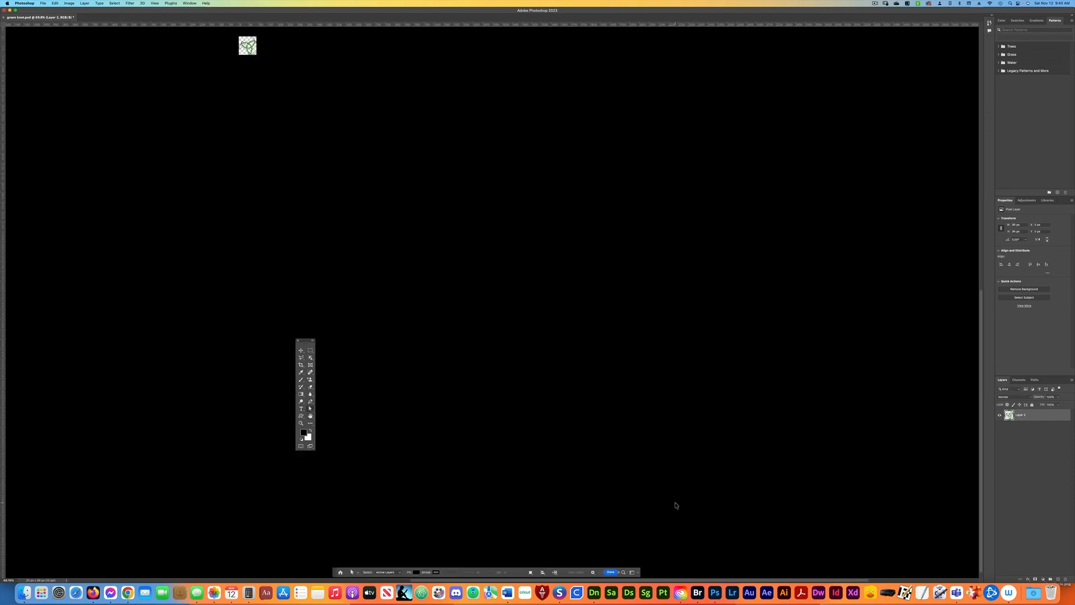
{"action": "key", "text": "super+0"}
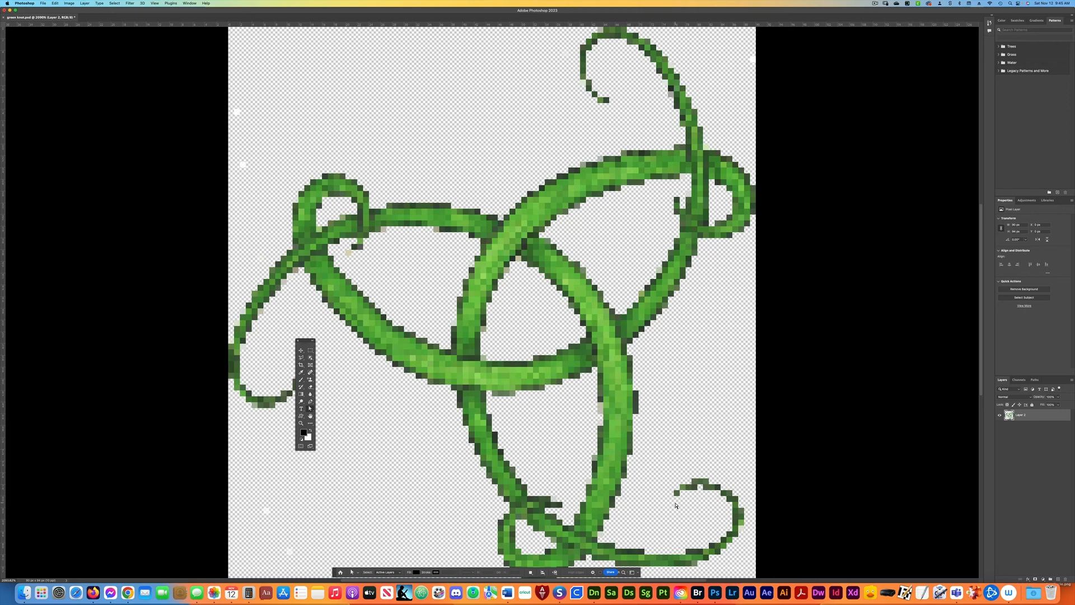
{"action": "scroll", "coordinate": [675, 505], "scroll_direction": "right", "scroll_amount": 1}
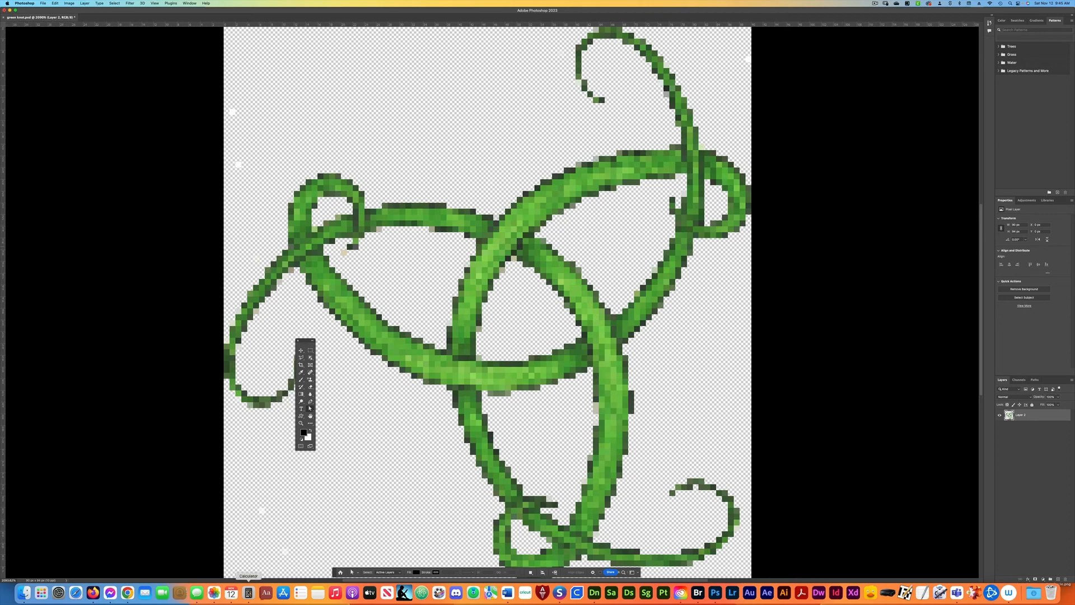
Switch to Calculator and divide the 90-pixel width by 22.
{"action": "left_click", "coordinate": [248, 592]}
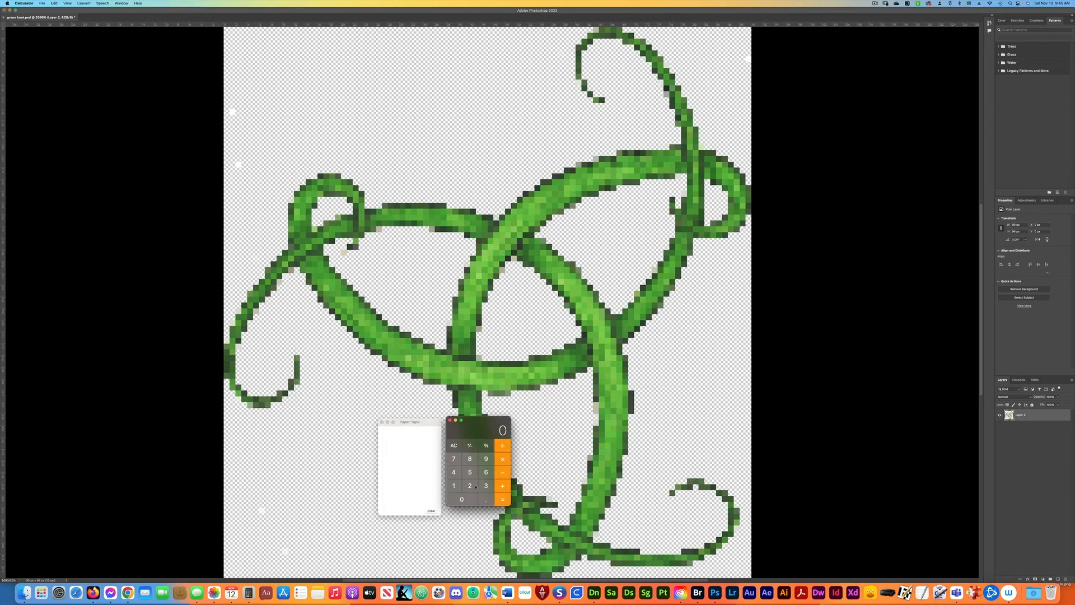
{"action": "left_click", "coordinate": [485, 460]}
{"action": "left_click", "coordinate": [462, 499]}
{"action": "left_click", "coordinate": [503, 445]}
{"action": "left_click", "coordinate": [469, 486]}
{"action": "left_click", "coordinate": [470, 486]}
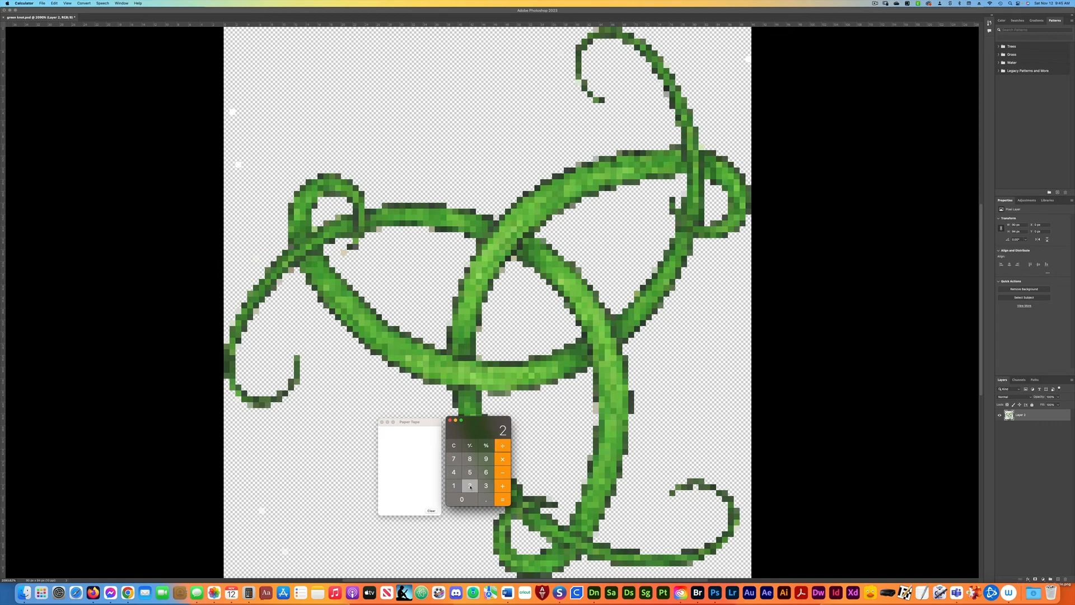
{"action": "left_click", "coordinate": [503, 499]}
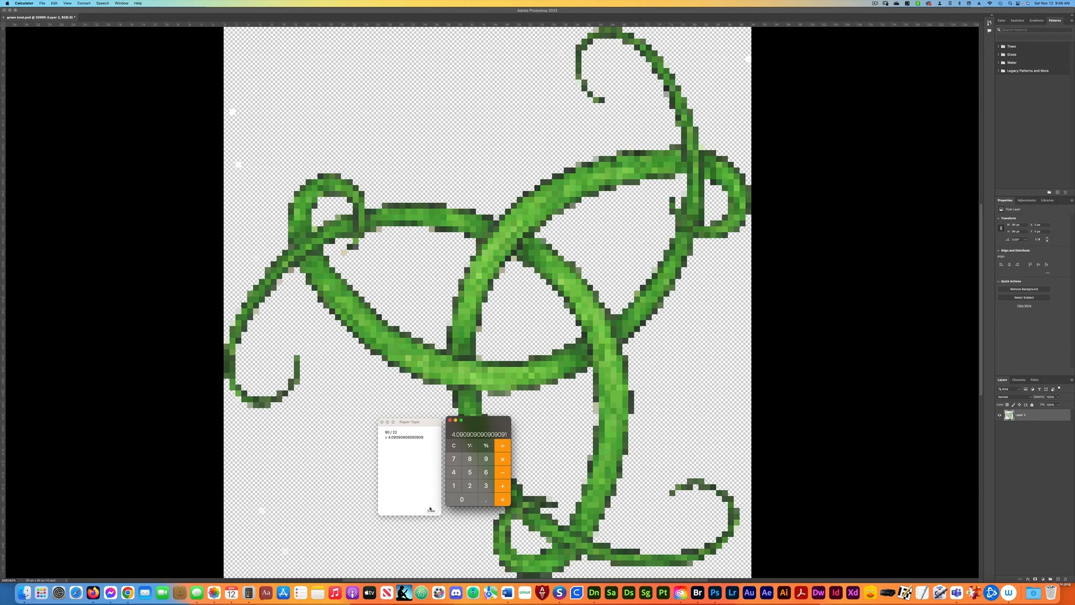
Divide the 90-pixel width by 14 and close Calculator.
{"action": "left_click", "coordinate": [454, 445]}
{"action": "left_click", "coordinate": [486, 458]}
{"action": "left_click", "coordinate": [462, 498]}
{"action": "key", "text": "slash"}
{"action": "key", "text": "1"}
{"action": "key", "text": "4"}
{"action": "left_click", "coordinate": [502, 499]}
{"action": "key", "text": "super+q"}
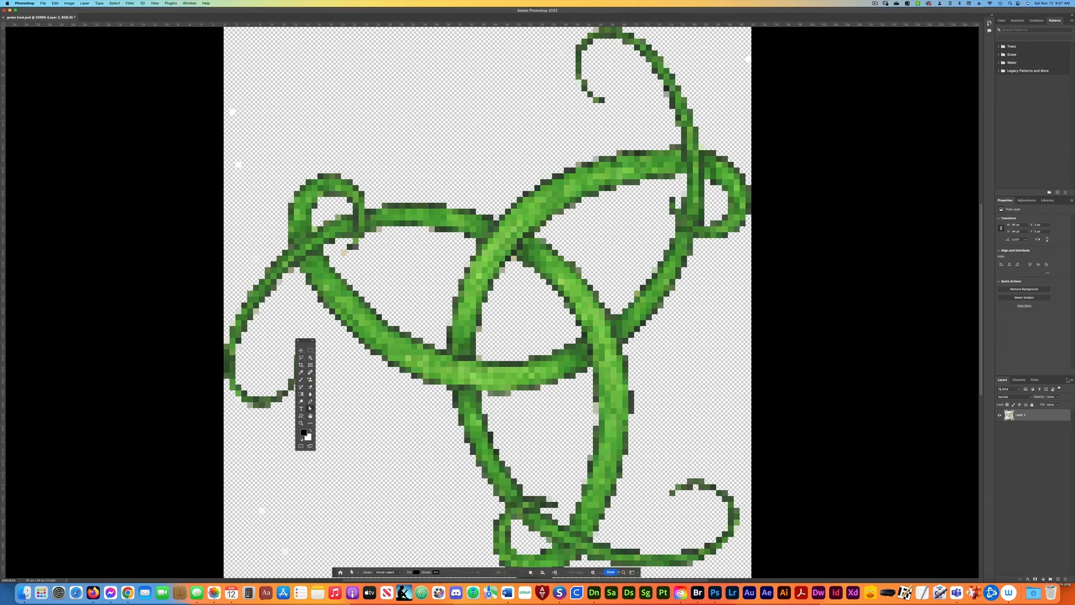
Flatten the image and save it as charted green knot.psd in Photoshop format.
{"action": "left_click", "coordinate": [1071, 382]}
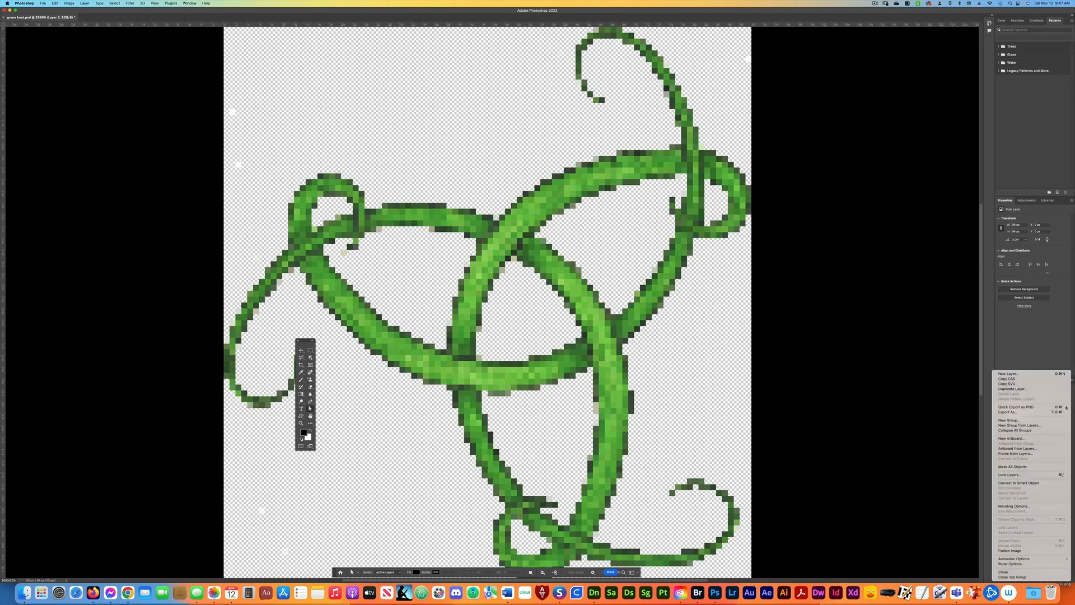
{"action": "left_click", "coordinate": [1020, 551]}
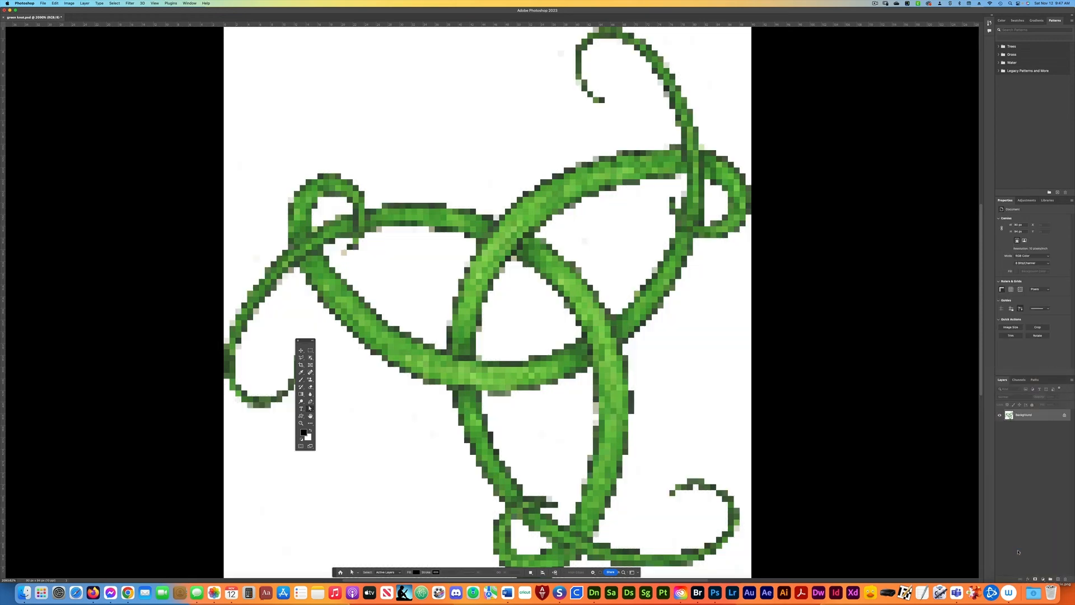
{"action": "key", "text": "super+shift+s"}
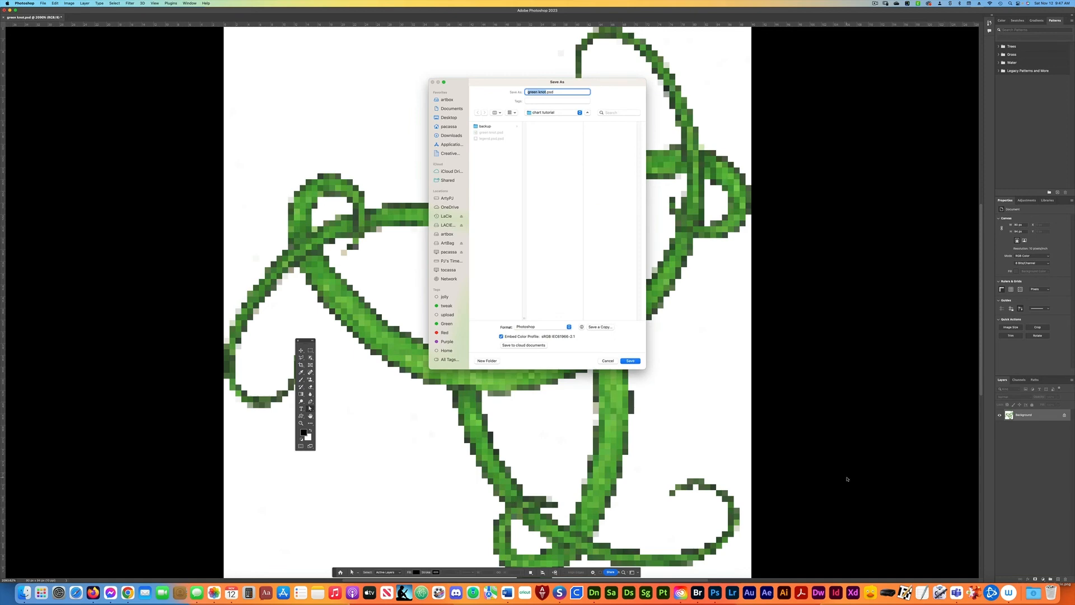
{"action": "key", "text": "Left"}
{"action": "type", "text": "charted"}
{"action": "key", "text": "Return"}
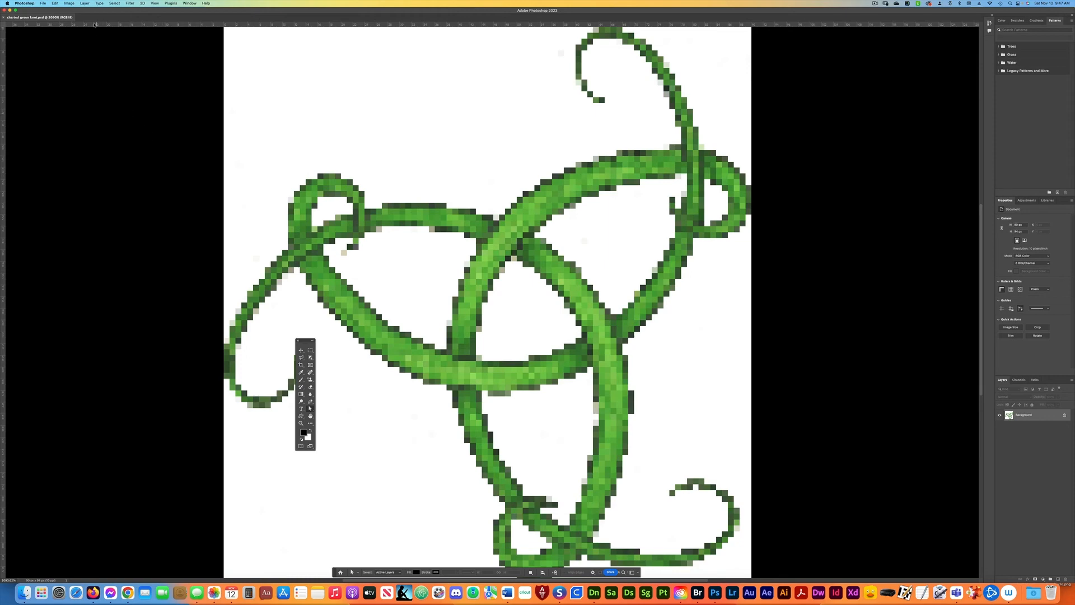
Convert the image to Indexed Color with a Local (Selective) palette and no dither, comparing color counts around 10.
{"action": "left_click", "coordinate": [69, 4]}
{"action": "mouse_move", "coordinate": [76, 12]}
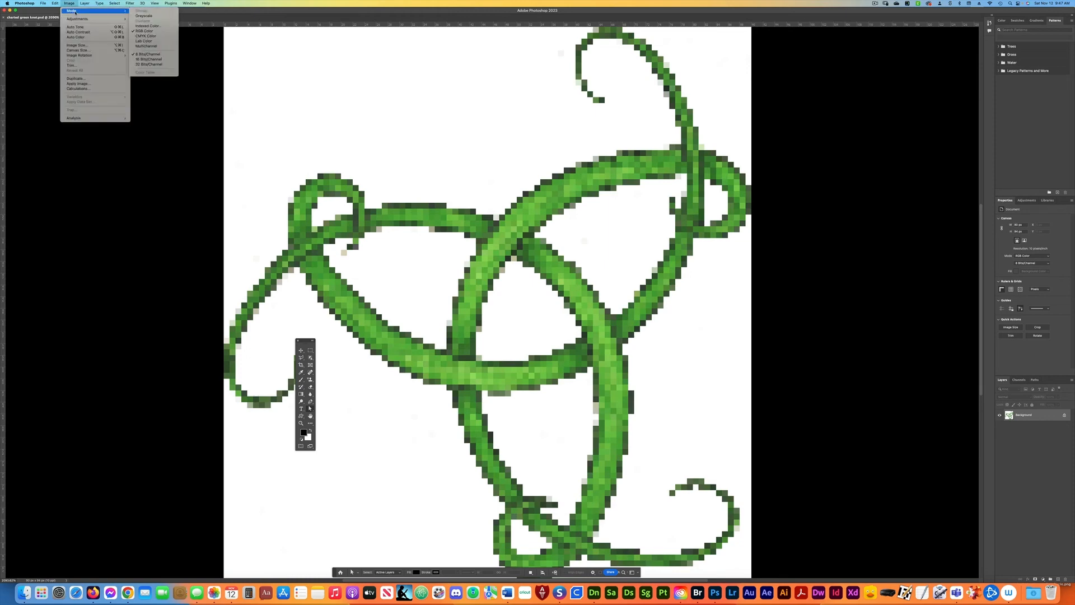
{"action": "left_click", "coordinate": [152, 26]}
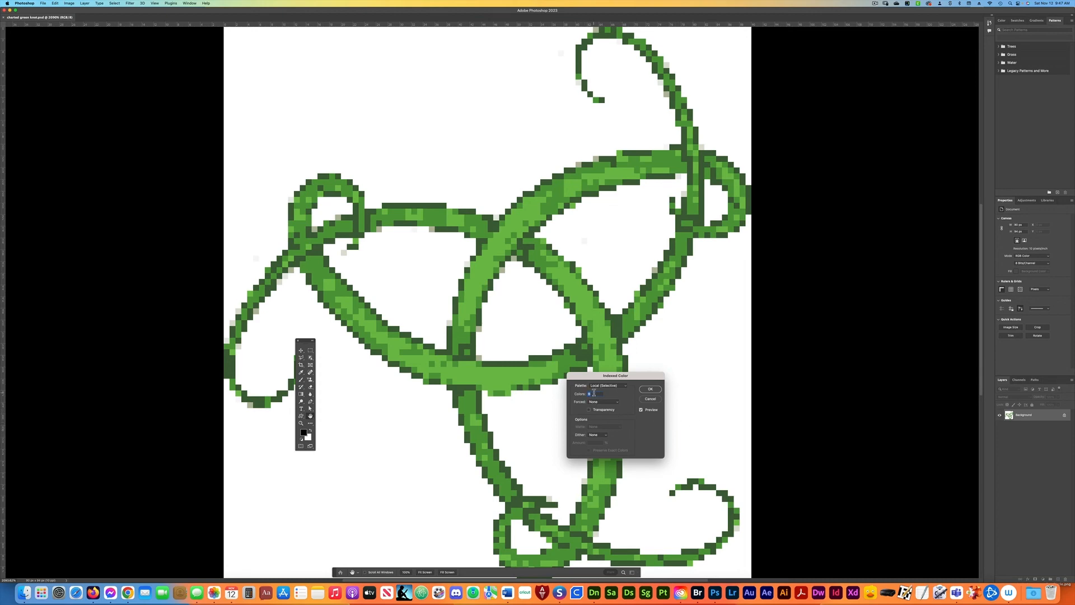
{"action": "type", "text": "10"}
{"action": "key", "text": "Up"}
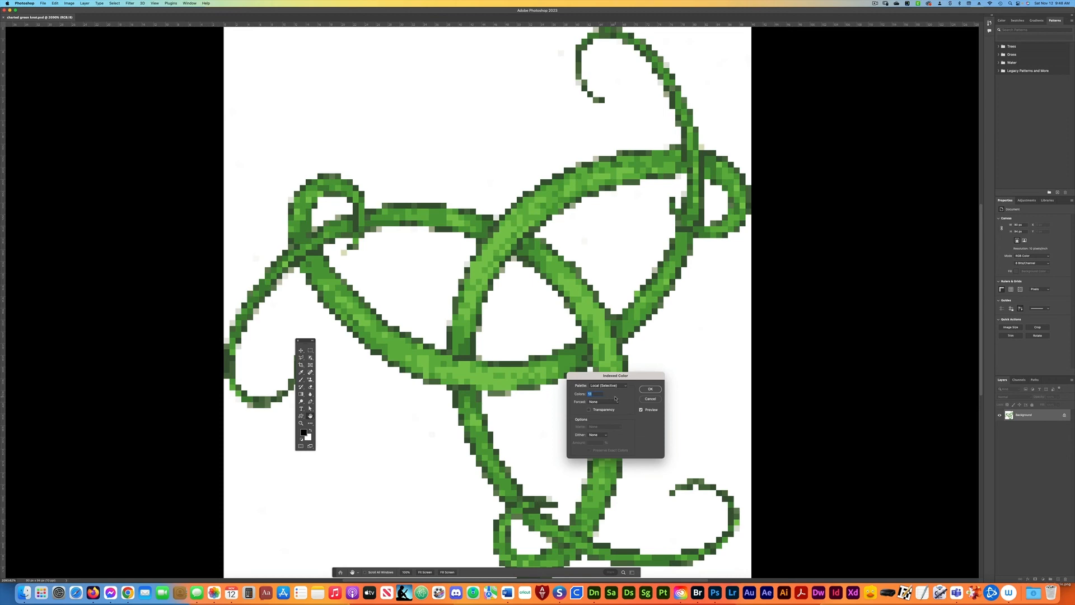
{"action": "key", "text": "Up"}
{"action": "key", "text": "Up"}
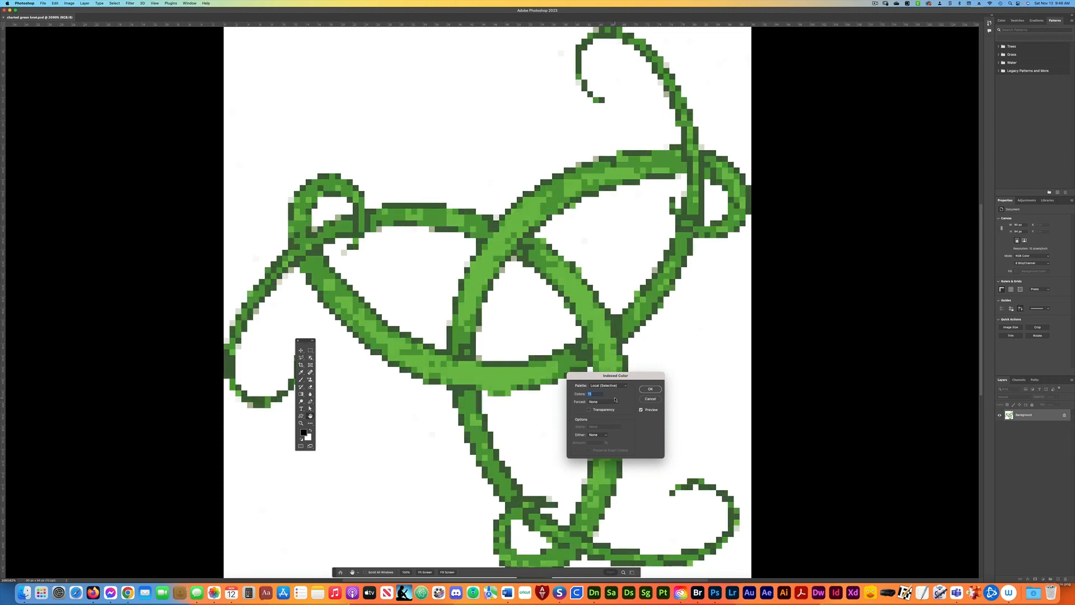
{"action": "key", "text": "Down"}
{"action": "key", "text": "Down"}
{"action": "left_click", "coordinate": [647, 389]}
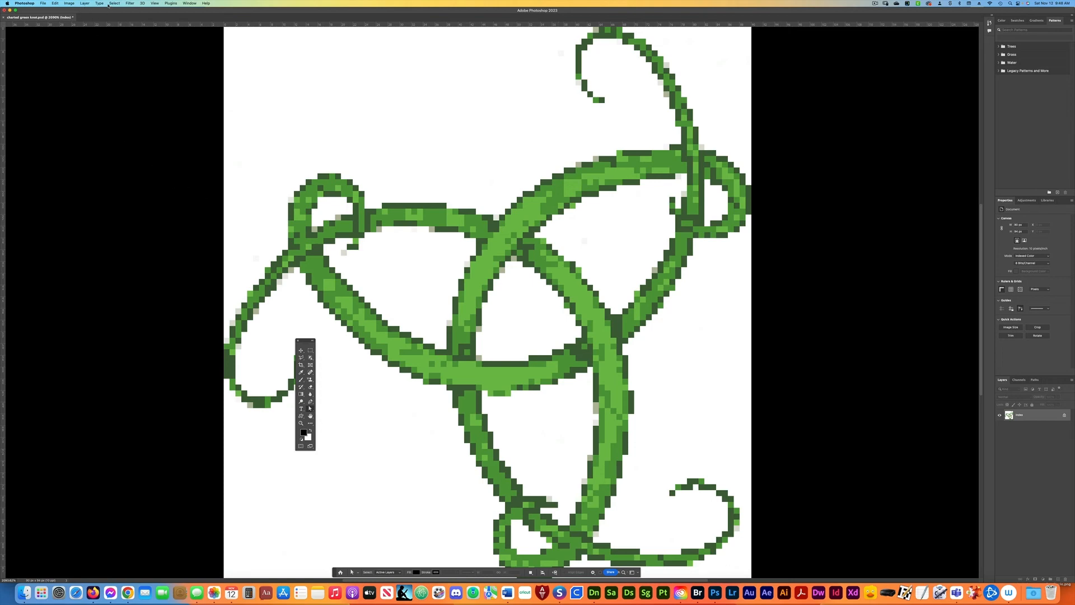
Convert the image back to RGB Color and switch to the Pencil tool.
{"action": "left_click", "coordinate": [69, 3]}
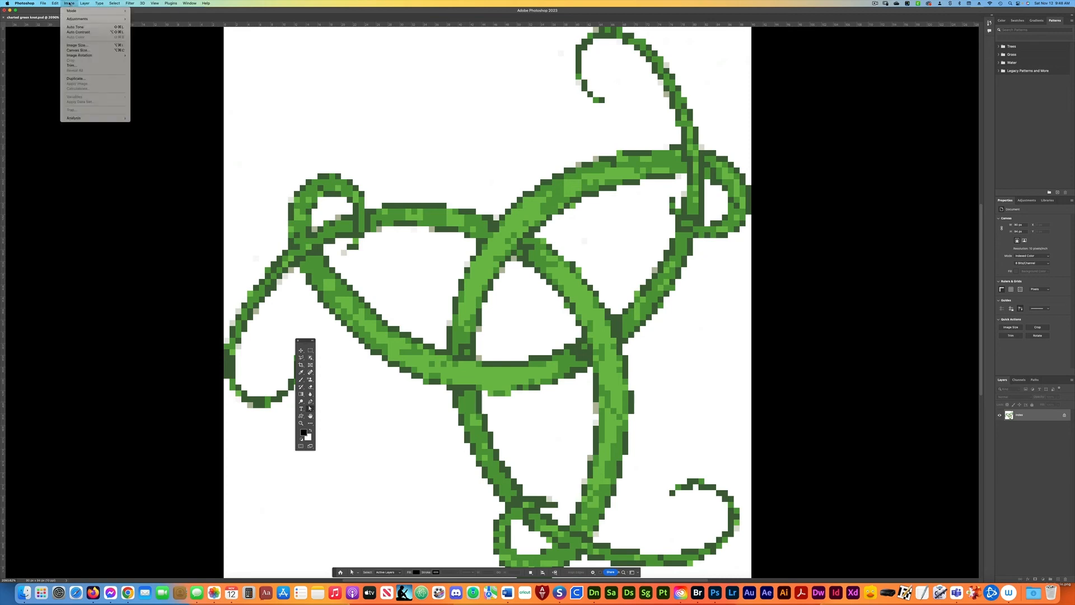
{"action": "mouse_move", "coordinate": [70, 12]}
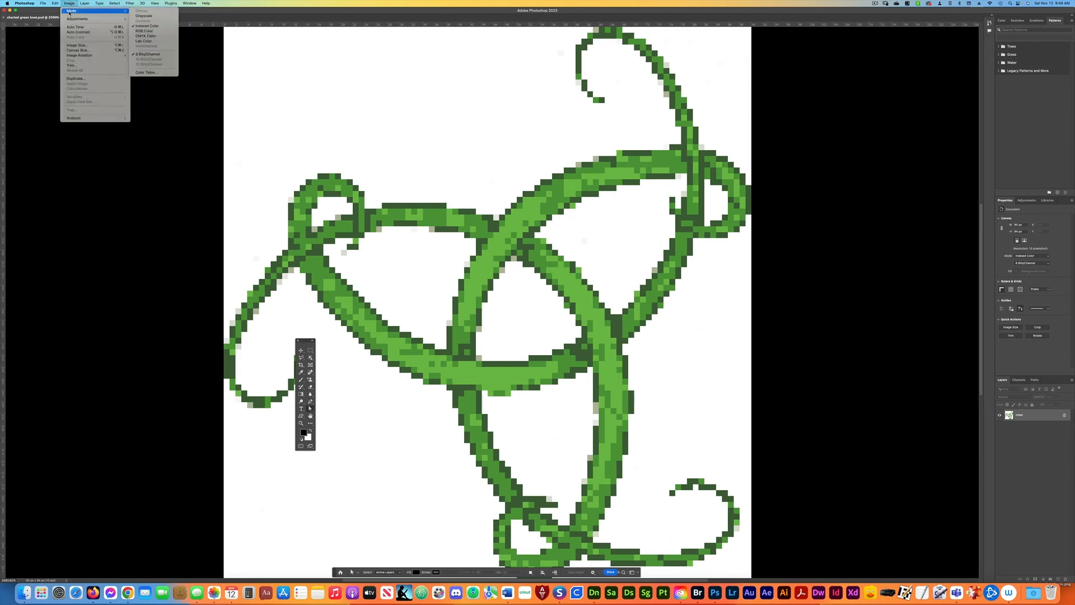
{"action": "left_click", "coordinate": [145, 32]}
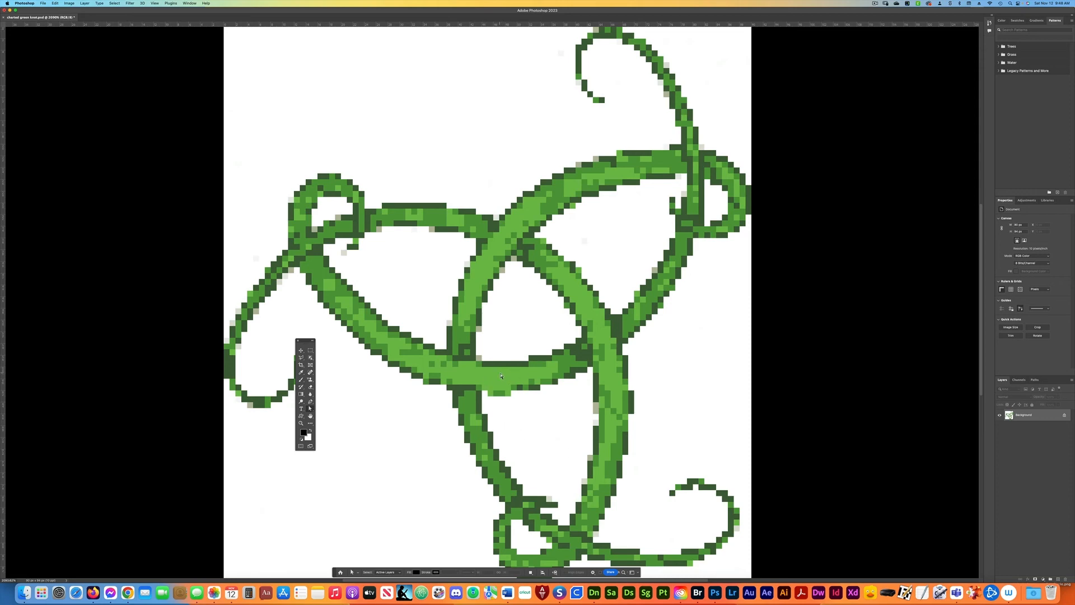
{"action": "key", "text": "b"}
{"action": "left_click", "coordinate": [301, 379]}
{"action": "left_click", "coordinate": [324, 385]}
Try single-pixel black pencil marks below the knot's lower band and undo them.
{"action": "left_click", "coordinate": [519, 387]}
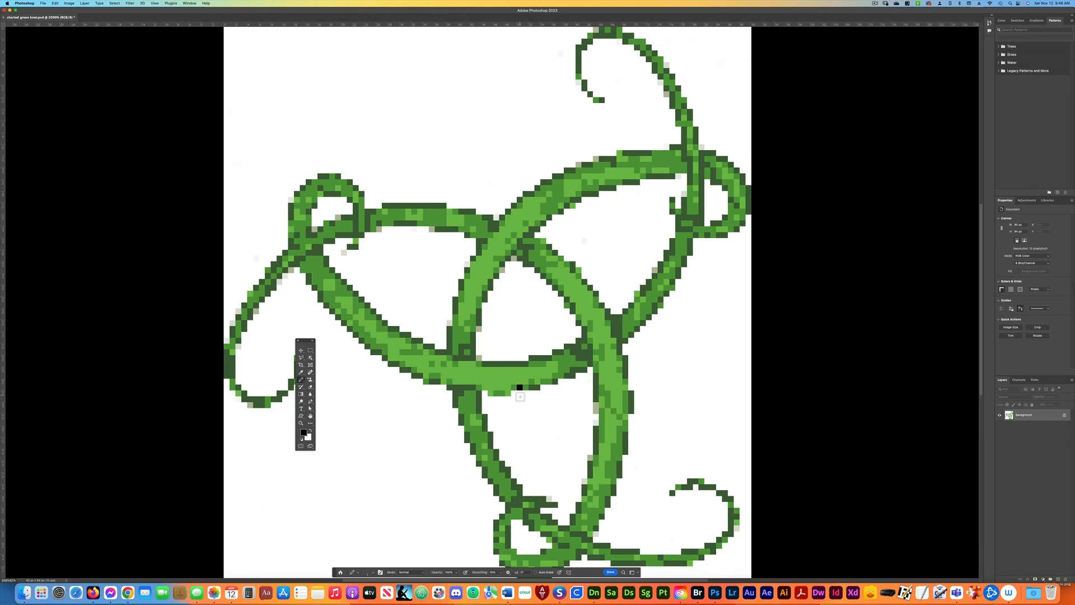
{"action": "left_click", "coordinate": [519, 404]}
{"action": "left_click_drag", "start_coordinate": [532, 410], "coordinate": [537, 410]}
{"action": "left_click", "coordinate": [519, 416]}
{"action": "key", "text": "super+z"}
{"action": "key", "text": "super+z"}
{"action": "key", "text": "super+z"}
{"action": "key", "text": "super+z"}
Sample greens from the knot and pencil in the missing dark green outline pixels along the lower band.
{"action": "left_click", "coordinate": [533, 385], "text": "alt"}
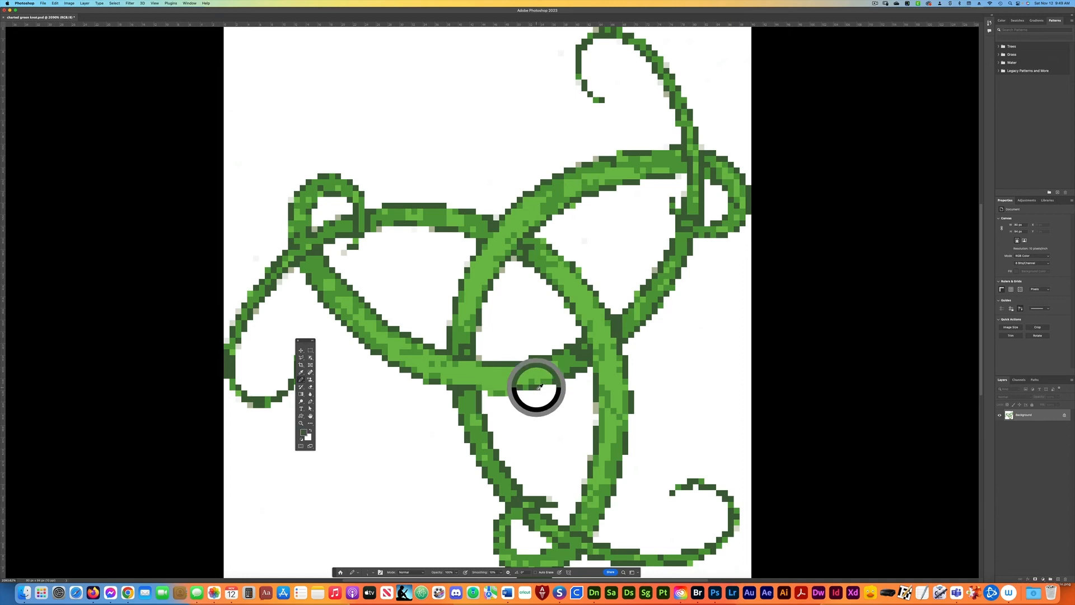
{"action": "left_click", "coordinate": [507, 393]}
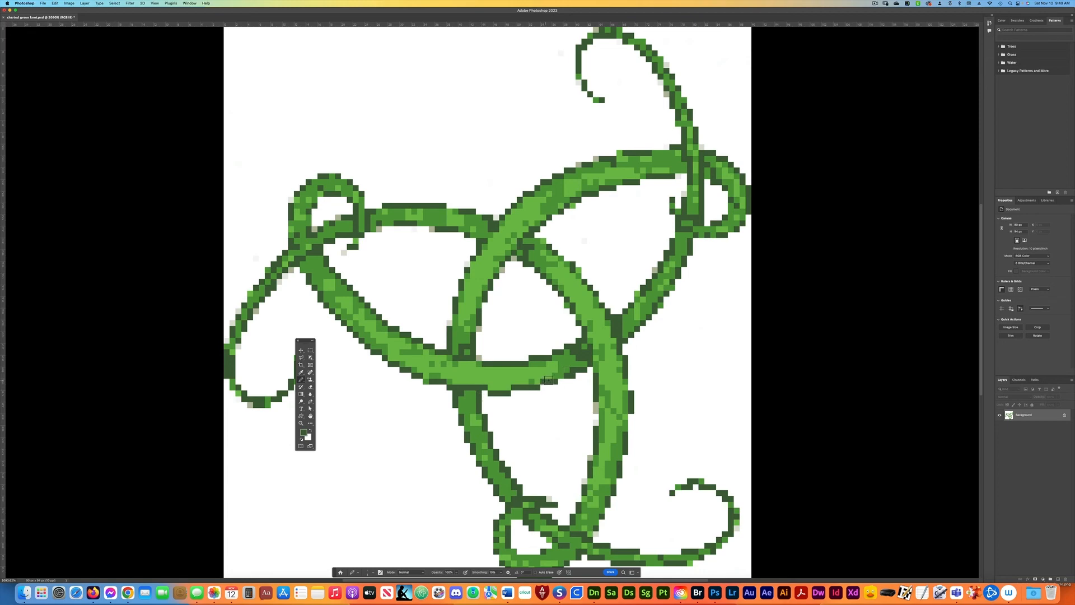
{"action": "left_click", "coordinate": [571, 359], "text": "alt"}
{"action": "left_click", "coordinate": [587, 352], "text": "alt"}
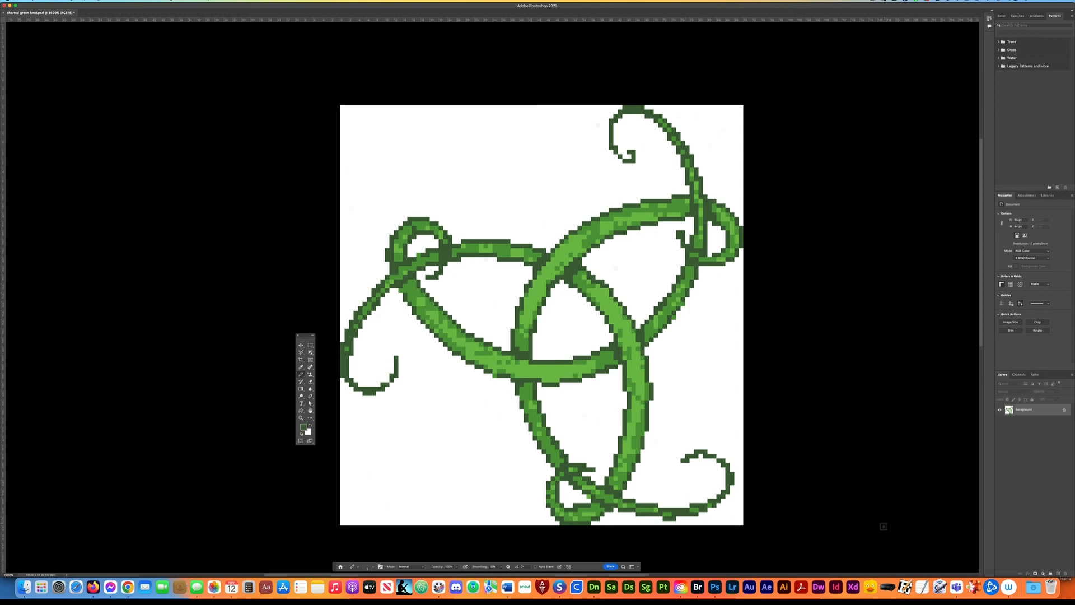
Select all light green pixels of the knot with the Magic Wand and cut them to a new layer.
{"action": "key", "text": "w"}
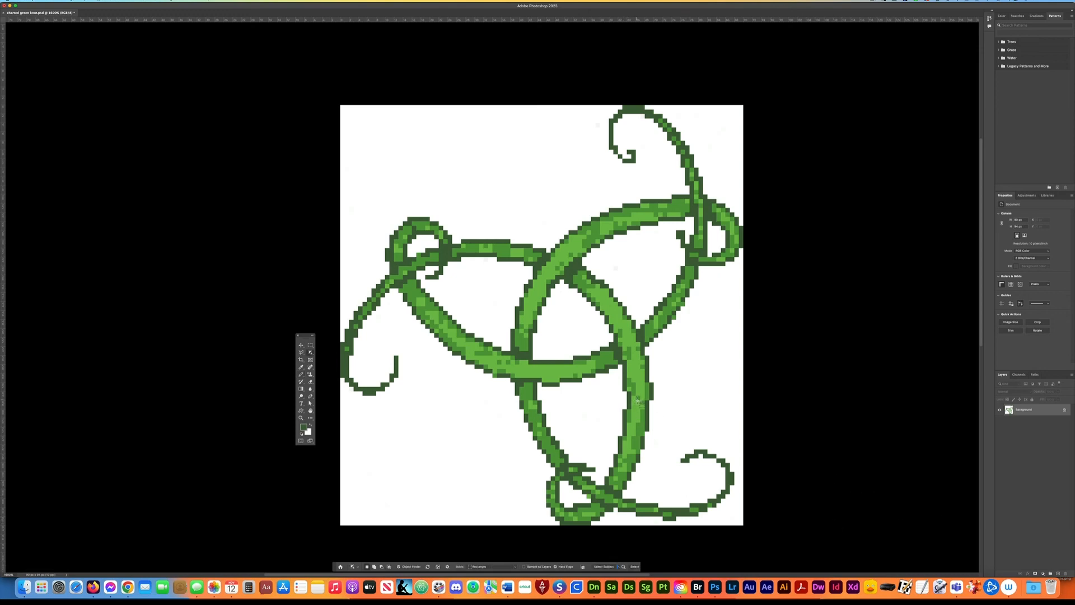
{"action": "key", "text": "shift+w"}
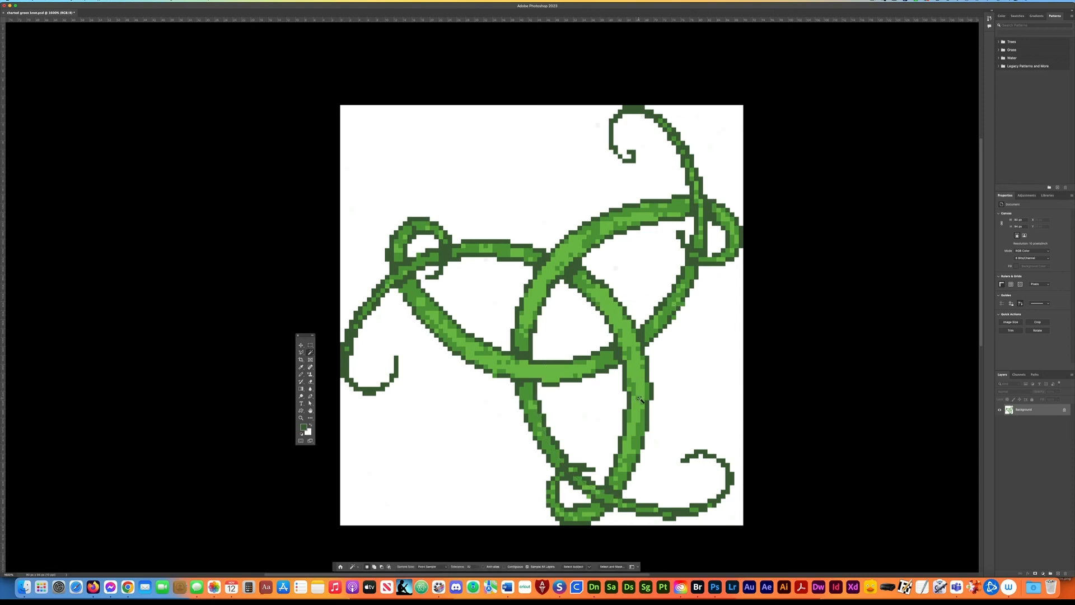
{"action": "left_click", "coordinate": [643, 393]}
{"action": "left_click", "coordinate": [1051, 574]}
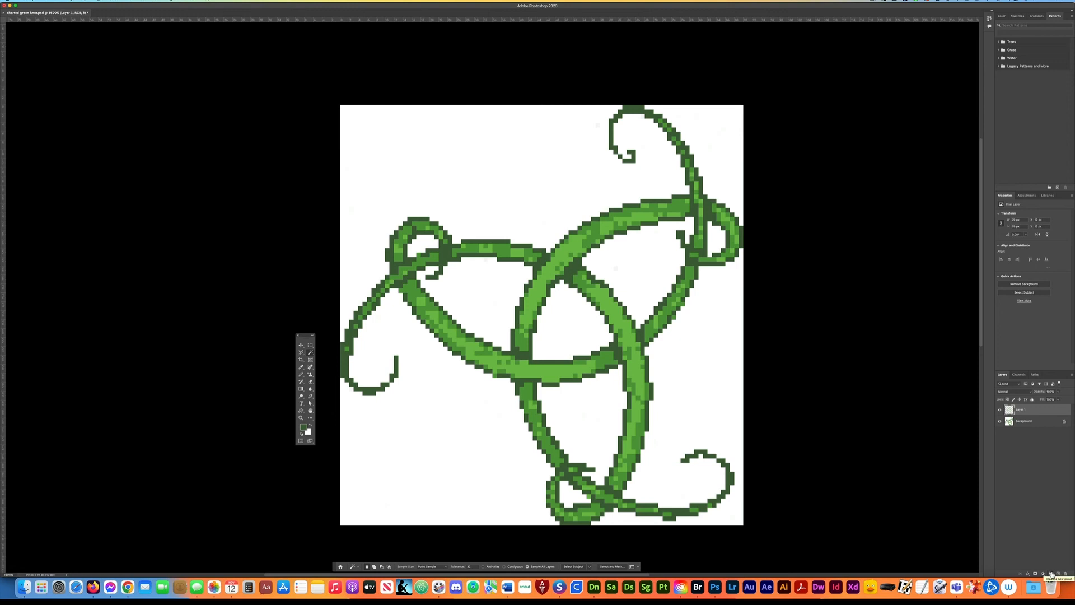
{"action": "key", "text": "super+e"}
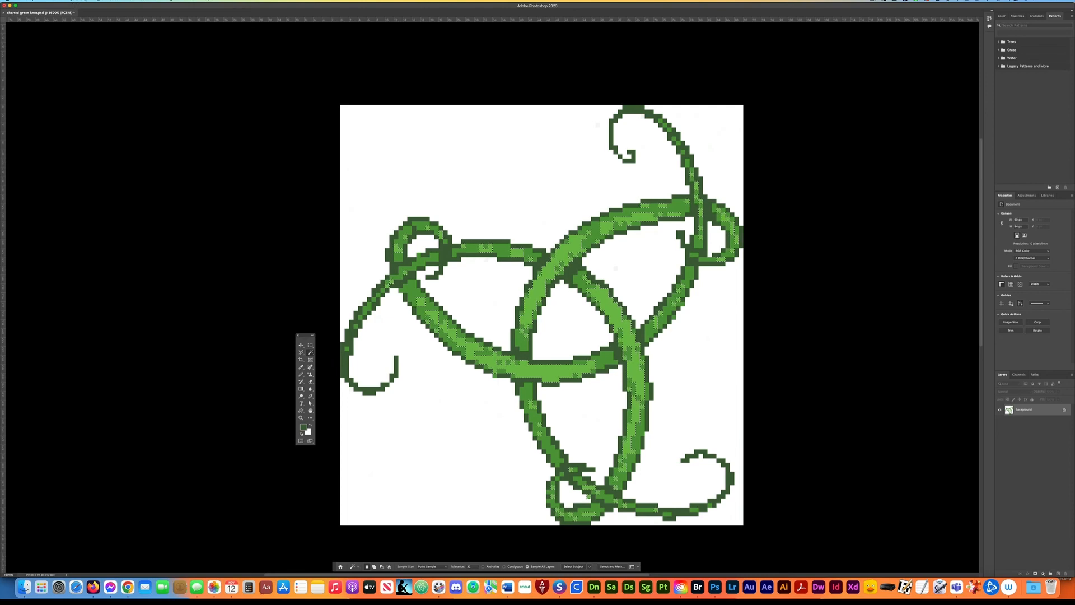
{"action": "left_click", "coordinate": [85, 1]}
{"action": "mouse_move", "coordinate": [94, 5]}
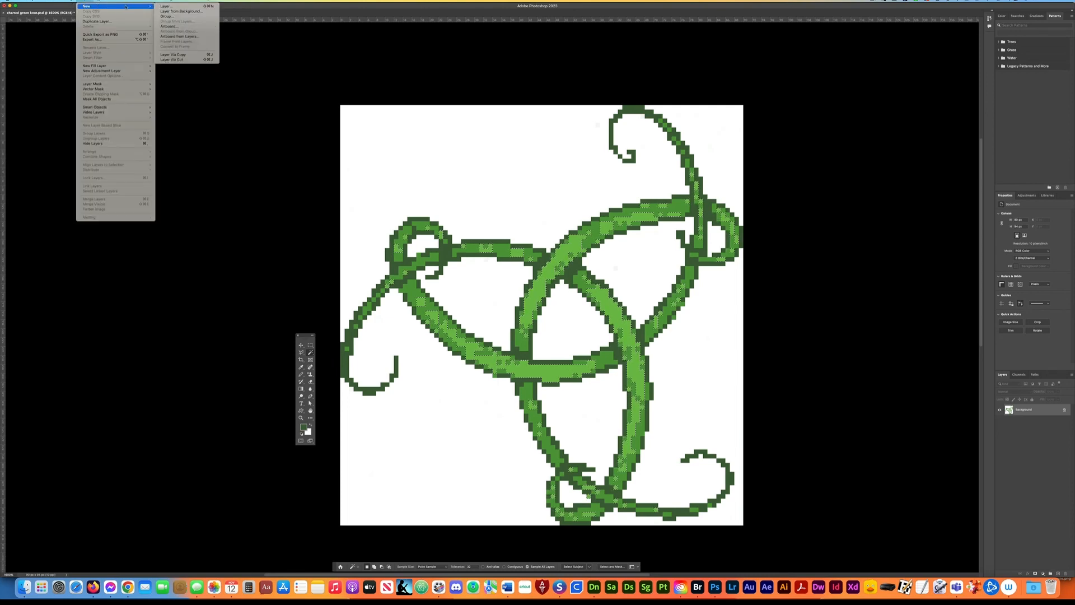
{"action": "left_click", "coordinate": [186, 54]}
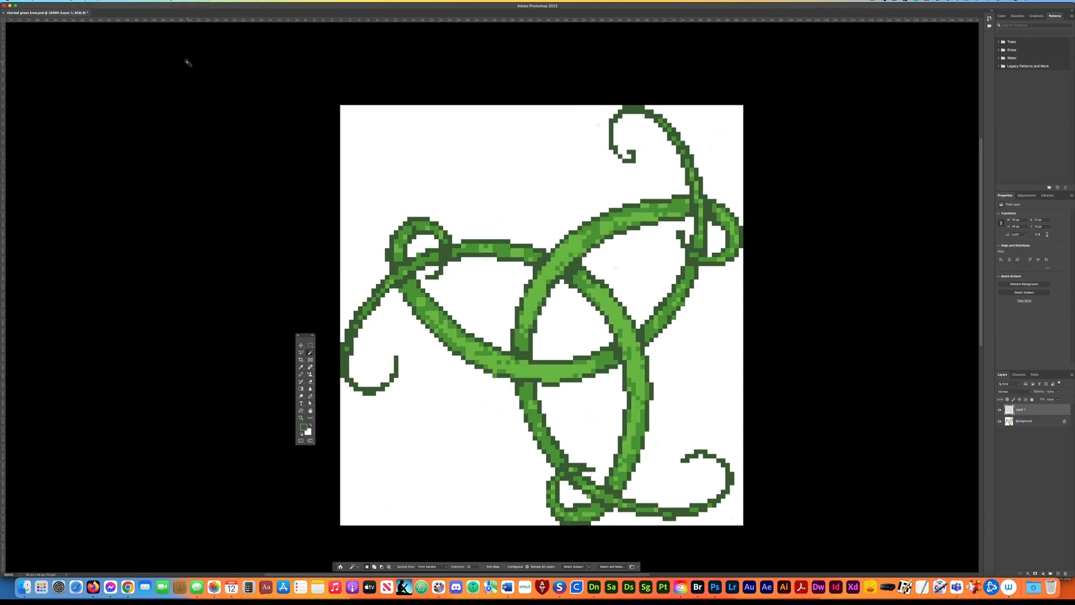
Toggle the visibility of the light green layer to check the separation, and leave it hidden.
{"action": "left_click", "coordinate": [1000, 412]}
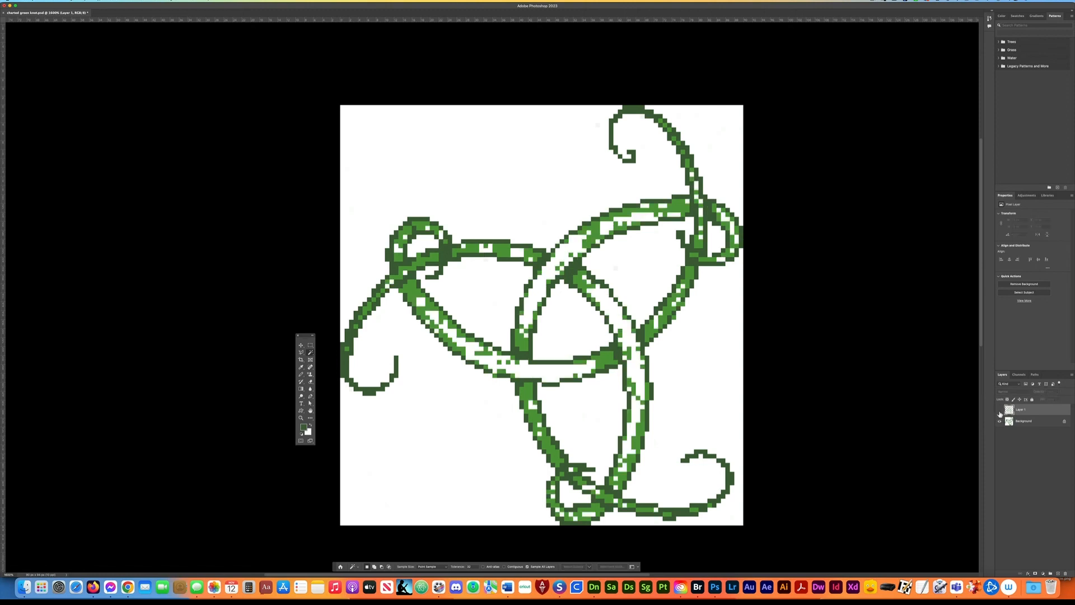
{"action": "left_click", "coordinate": [1000, 413]}
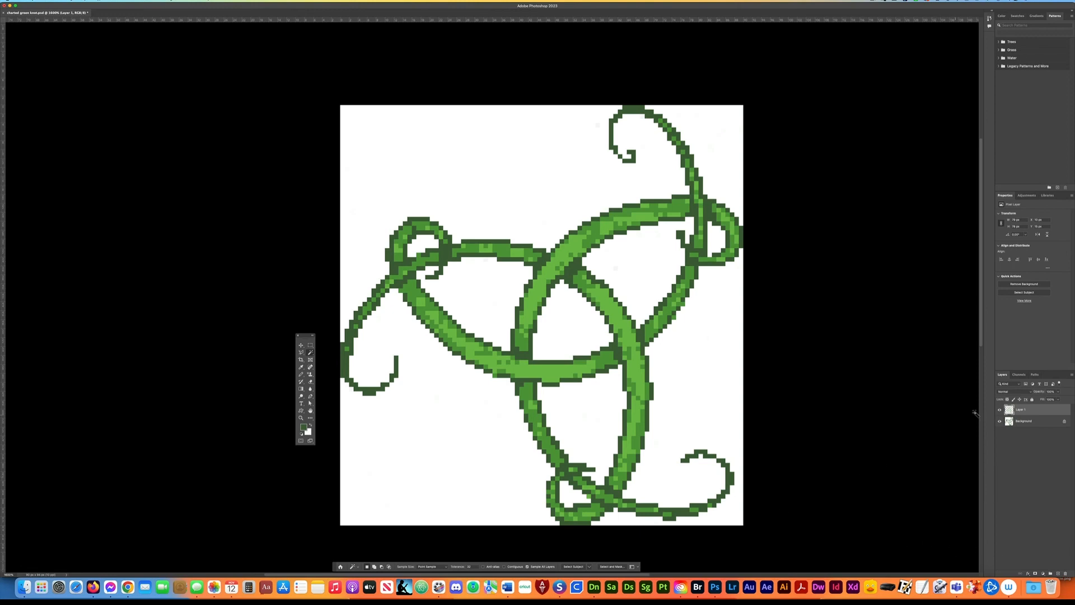
{"action": "left_click", "coordinate": [1000, 412]}
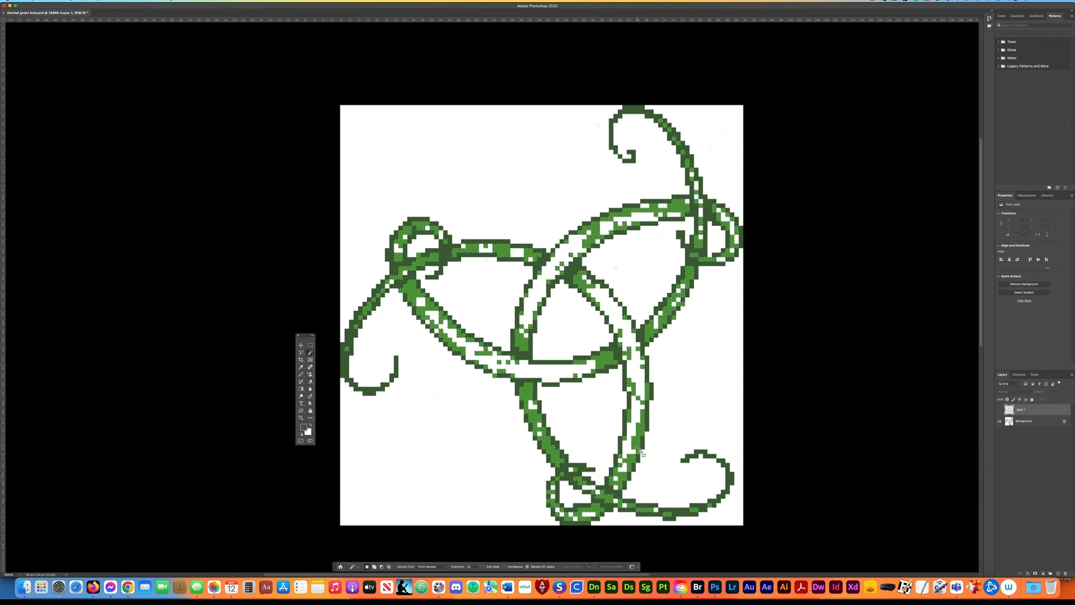
Select the medium green pixels and try to move them to a new layer without making the Background active.
{"action": "left_click", "coordinate": [530, 420]}
{"action": "left_click", "coordinate": [81, 1]}
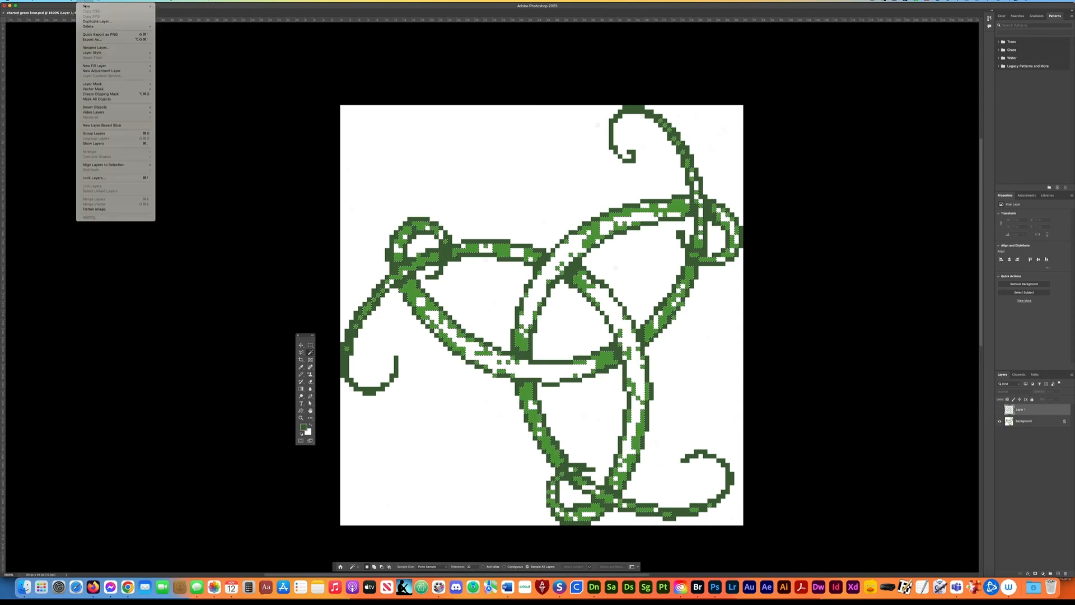
{"action": "mouse_move", "coordinate": [151, 6]}
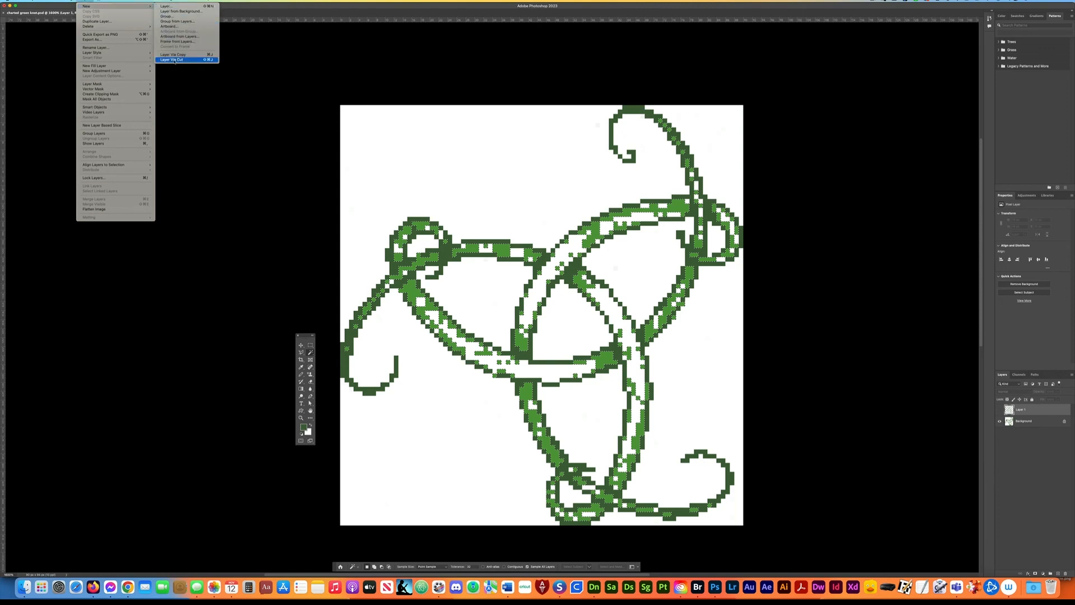
{"action": "left_click", "coordinate": [175, 61]}
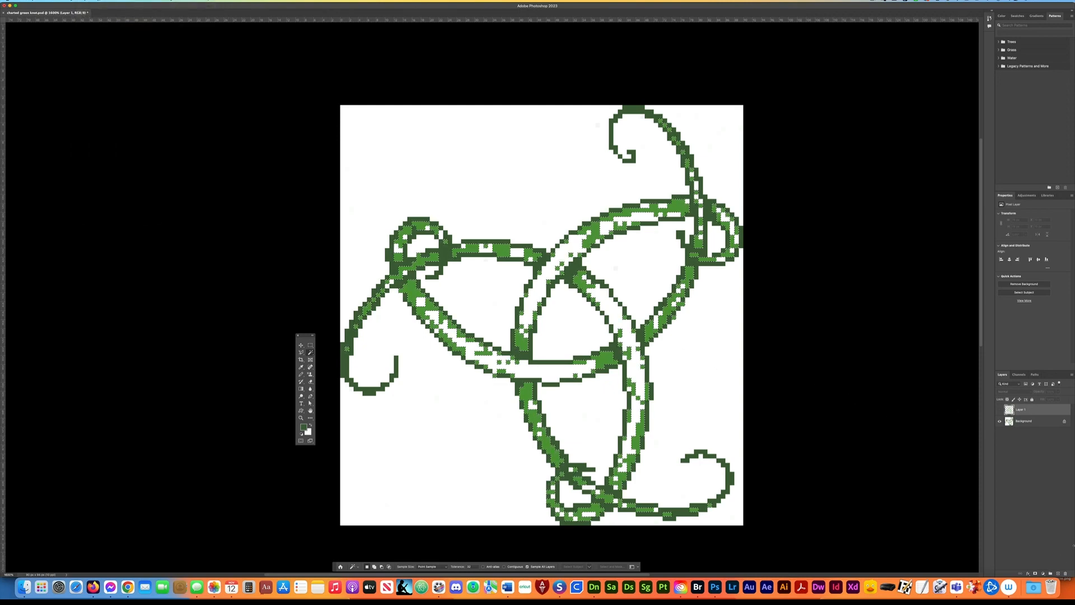
{"action": "left_click", "coordinate": [1058, 572]}
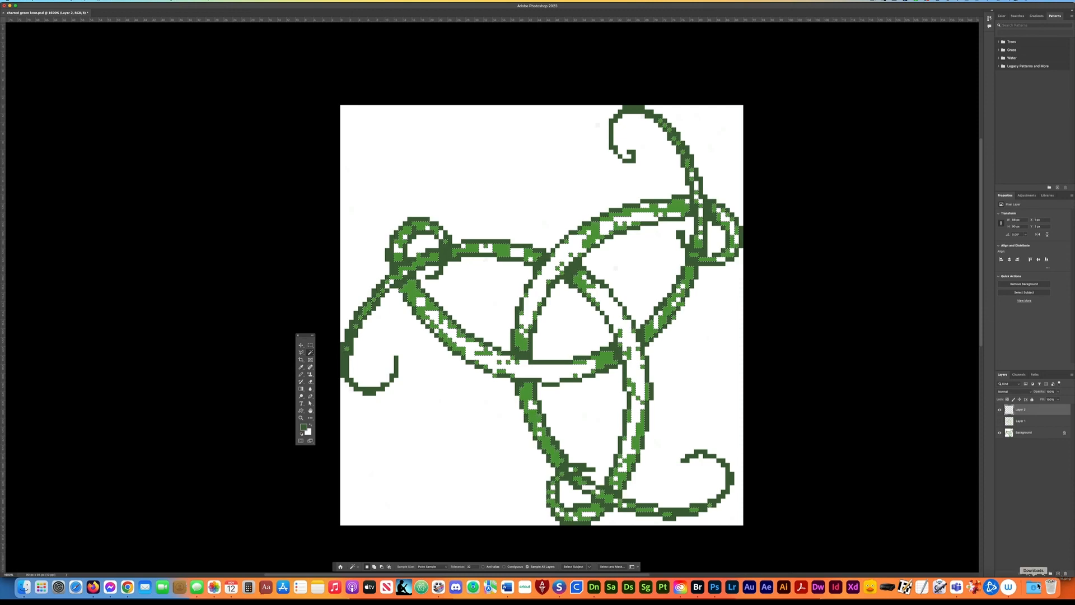
{"action": "key", "text": "super+j"}
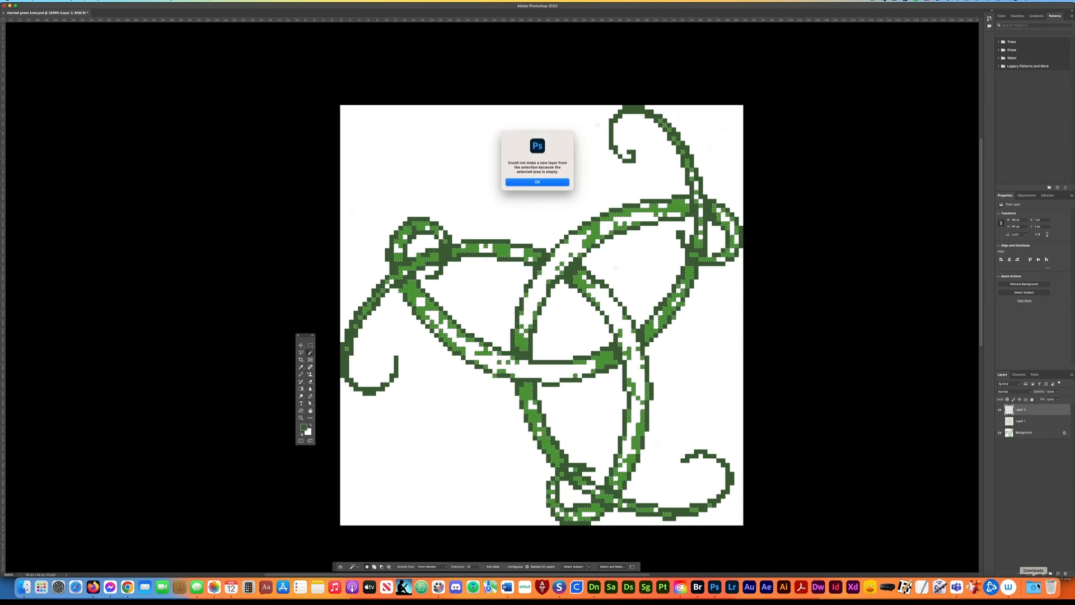
{"action": "left_click", "coordinate": [536, 182]}
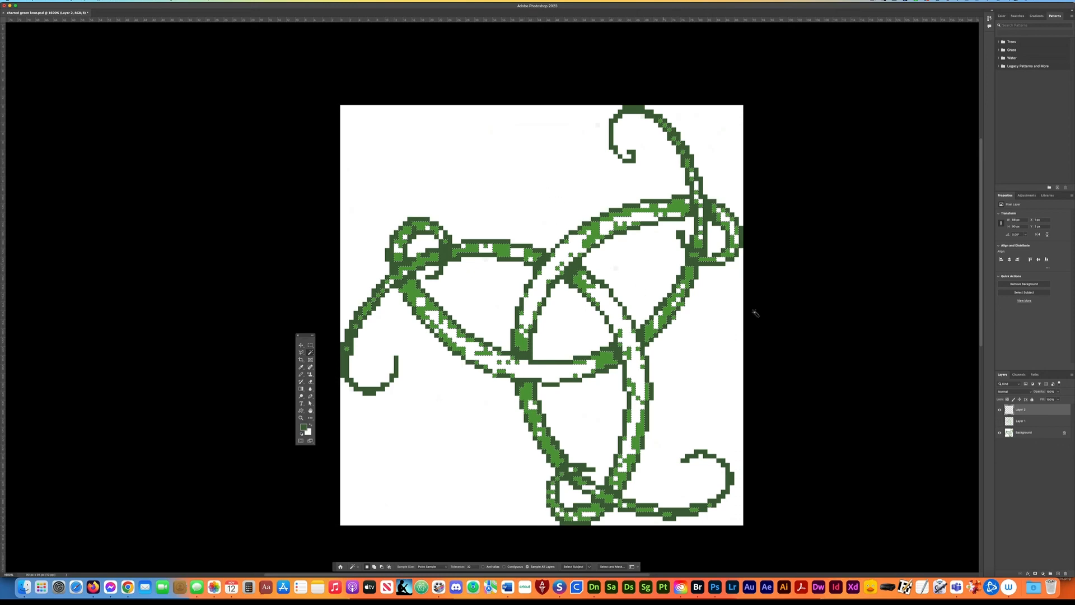
Cut the selected medium green pixels from the Background to a new layer and delete the unneeded extra layer.
{"action": "left_click", "coordinate": [1028, 437]}
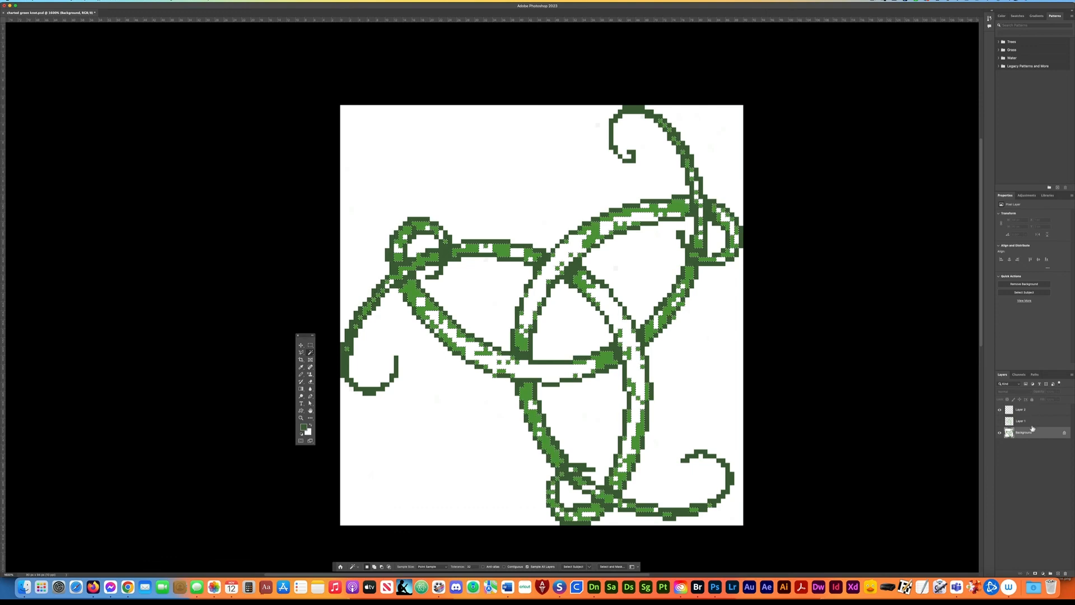
{"action": "key", "text": "super+j"}
{"action": "left_click_drag", "start_coordinate": [1025, 433], "coordinate": [1064, 573]}
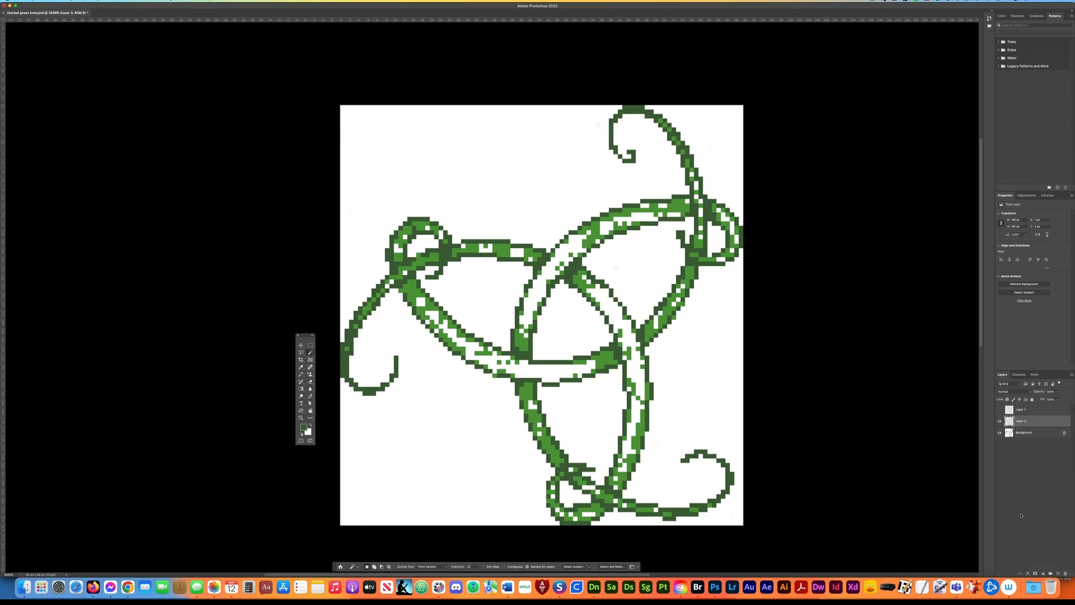
Hide and reshow the medium green layer to check which pixels it holds.
{"action": "left_click", "coordinate": [1000, 421]}
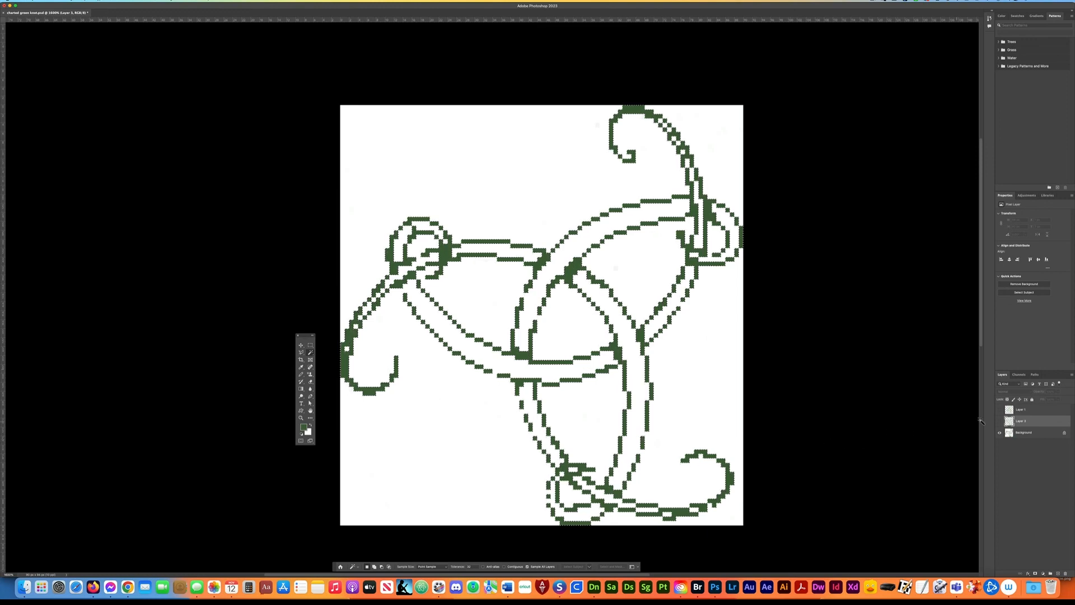
{"action": "left_click", "coordinate": [1000, 422]}
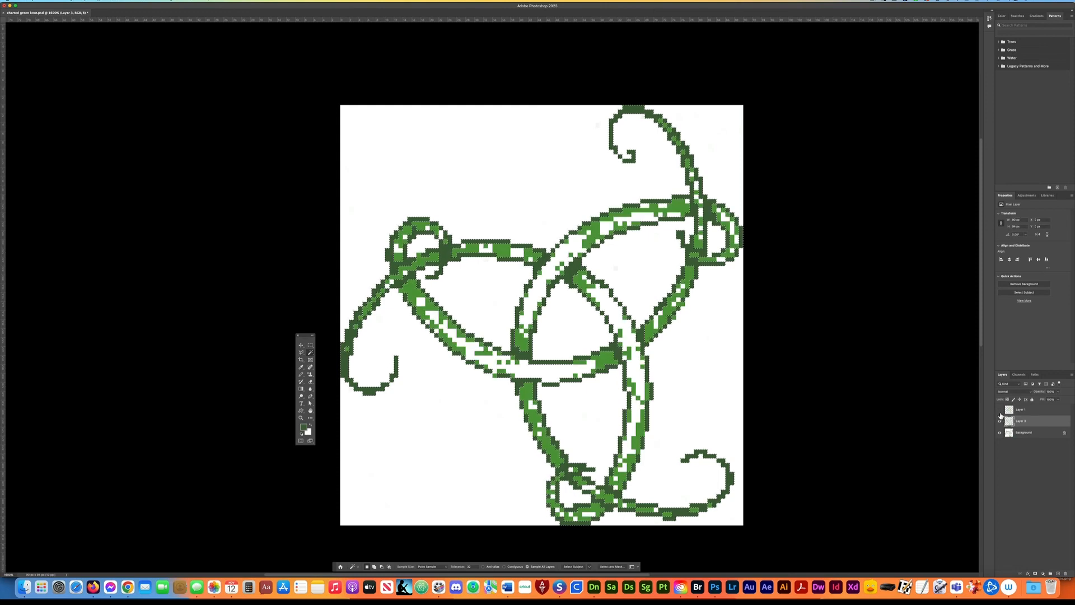
Show the light green layer again, add a new layer above it, and name the new layer "grid".
{"action": "left_click", "coordinate": [1037, 414]}
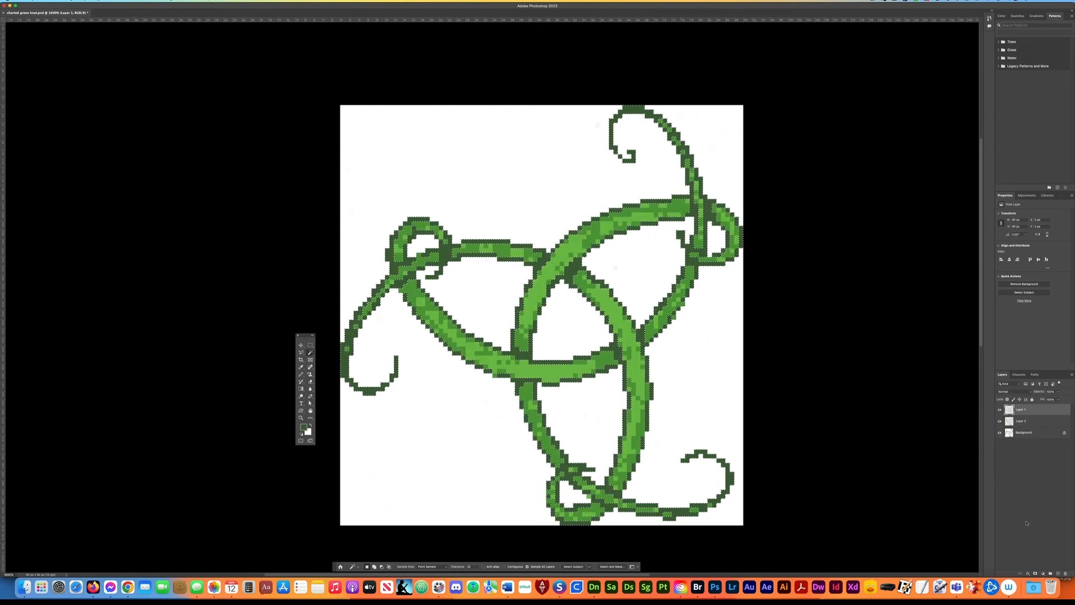
{"action": "left_click", "coordinate": [1058, 574]}
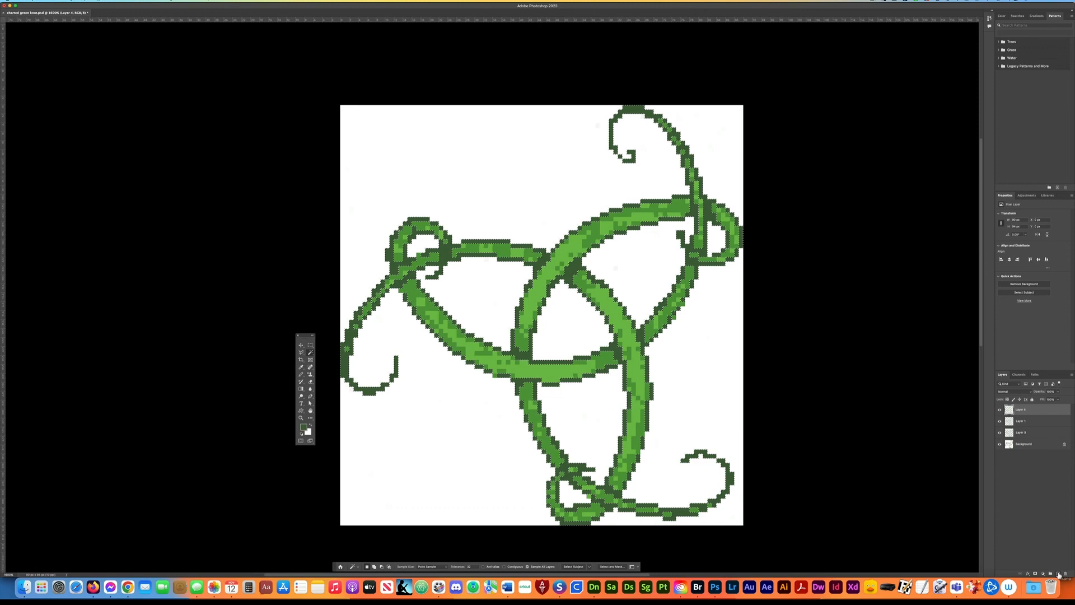
{"action": "double_click", "coordinate": [1021, 410]}
{"action": "type", "text": "d"}
{"action": "key", "text": "Return"}
Enlarge the image by resampling it to 600 pixels/inch with Nearest Neighbor (hard edges).
{"action": "key", "text": "super+alt+i"}
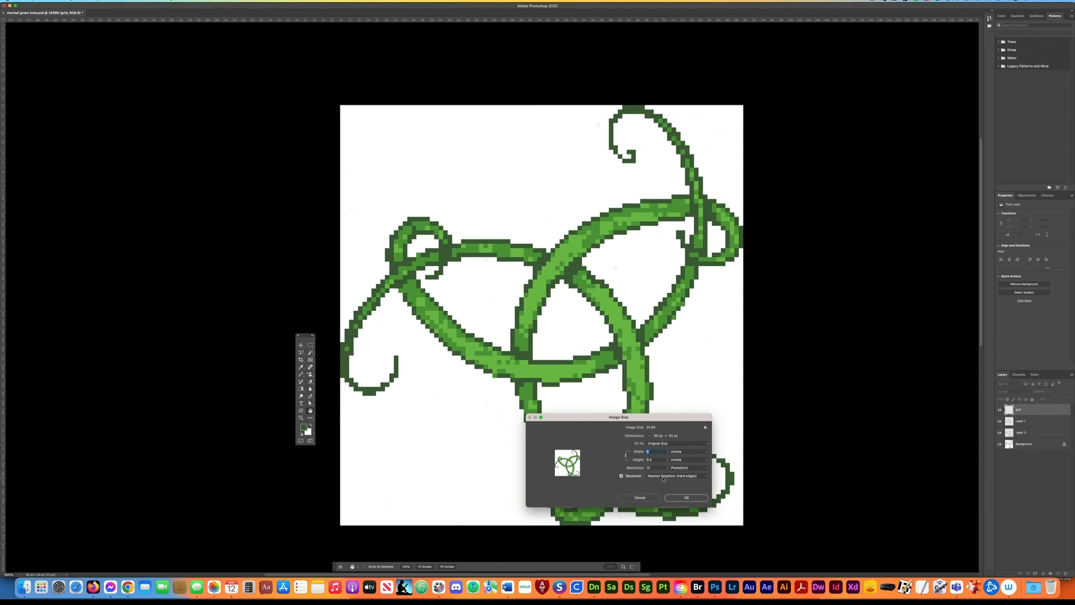
{"action": "left_click", "coordinate": [663, 478]}
{"action": "left_click", "coordinate": [663, 477]}
{"action": "type", "text": "600"}
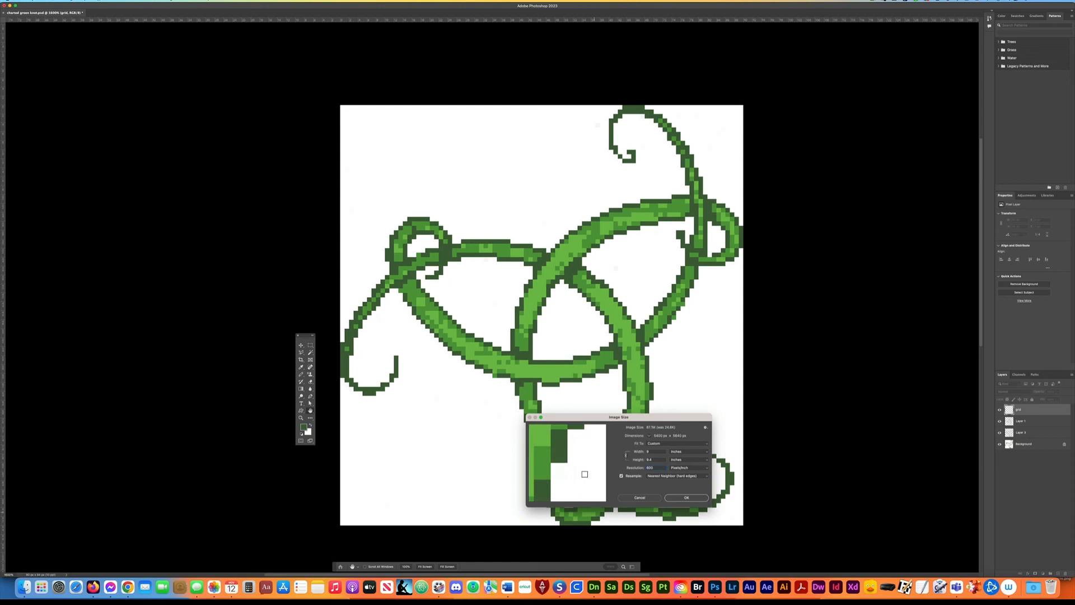
{"action": "left_click", "coordinate": [680, 498]}
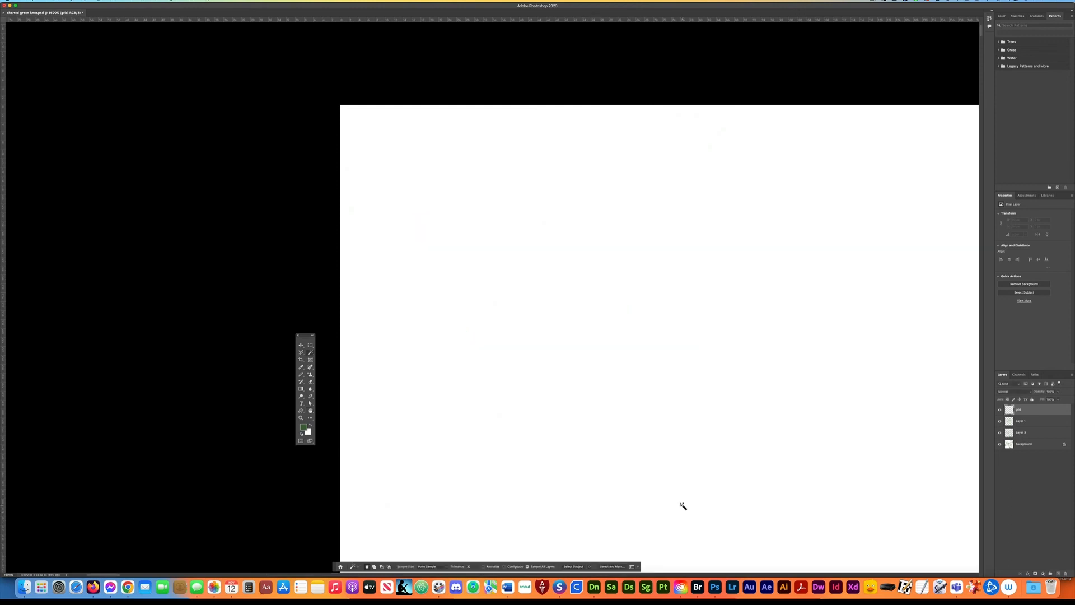
Select one dark green stitch square with a fixed-size 60 x 60 px rectangular marquee, and save the document.
{"action": "key", "text": "super+0"}
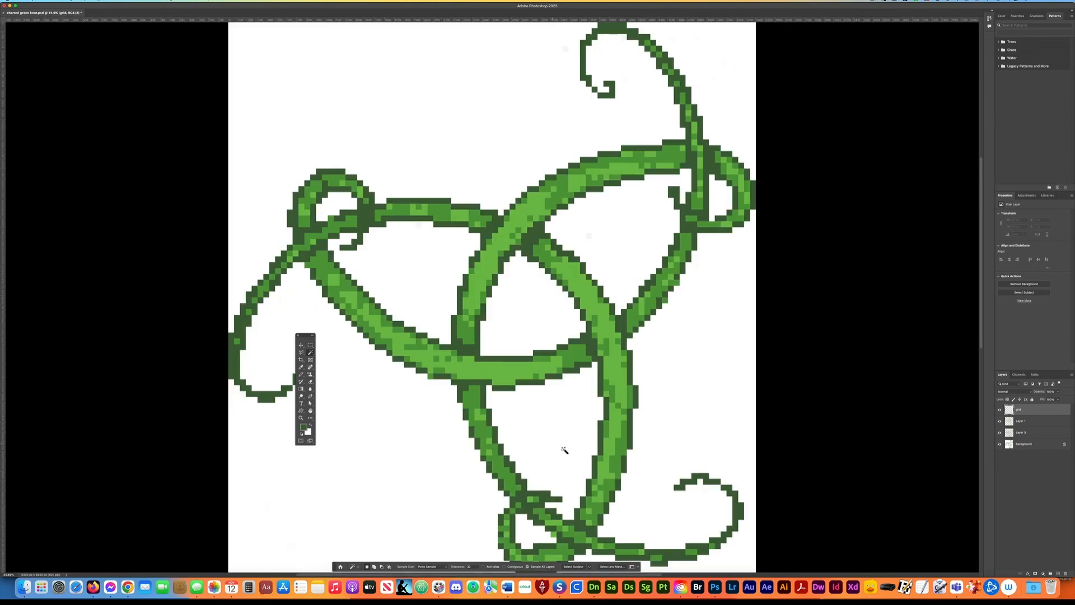
{"action": "key", "text": "m"}
{"action": "left_click", "coordinate": [477, 567]}
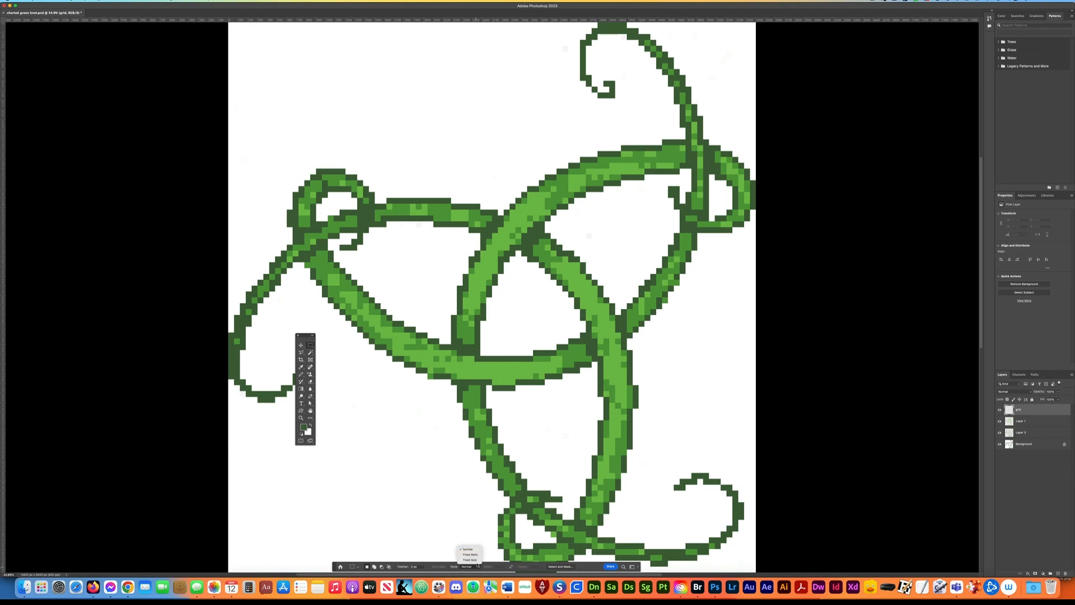
{"action": "left_click", "coordinate": [470, 560]}
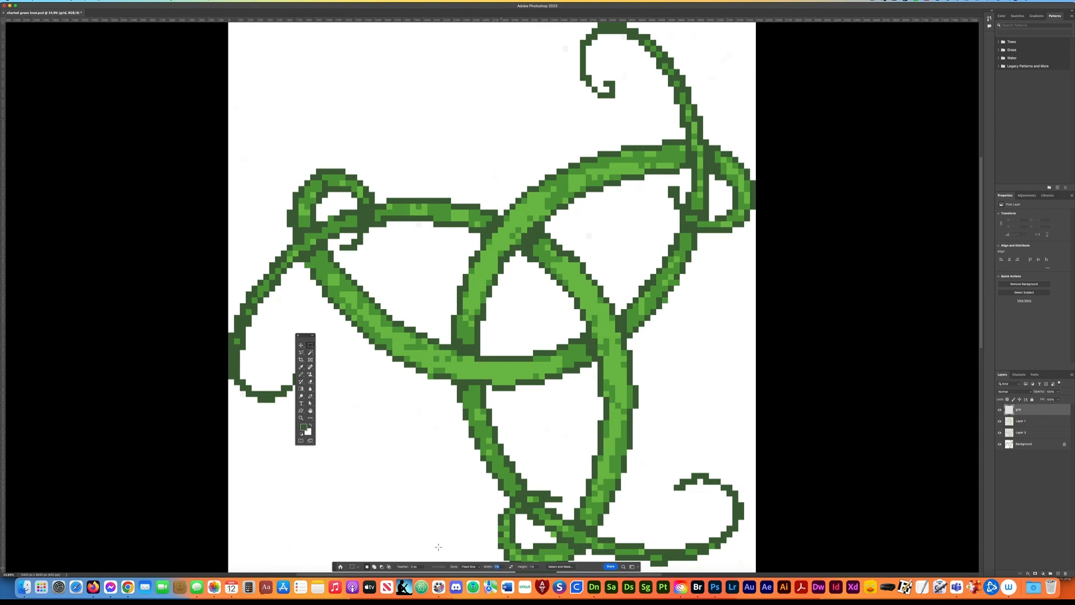
{"action": "type", "text": "60"}
{"action": "key", "text": "Return"}
{"action": "scroll", "coordinate": [508, 472], "scroll_direction": "up", "scroll_amount": 10}
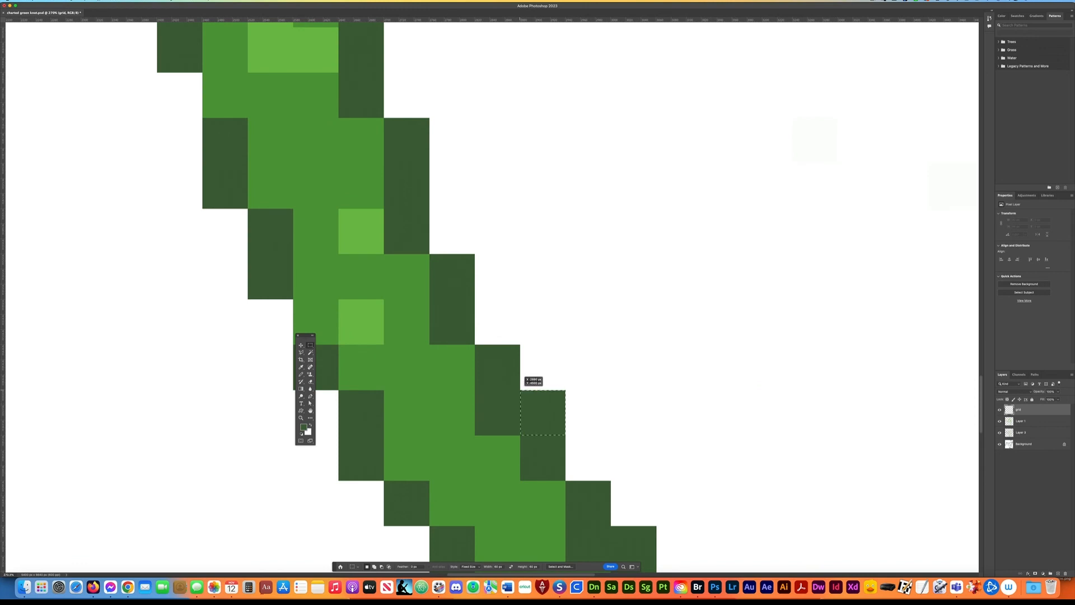
{"action": "left_click", "coordinate": [520, 391]}
{"action": "key", "text": "super+s"}
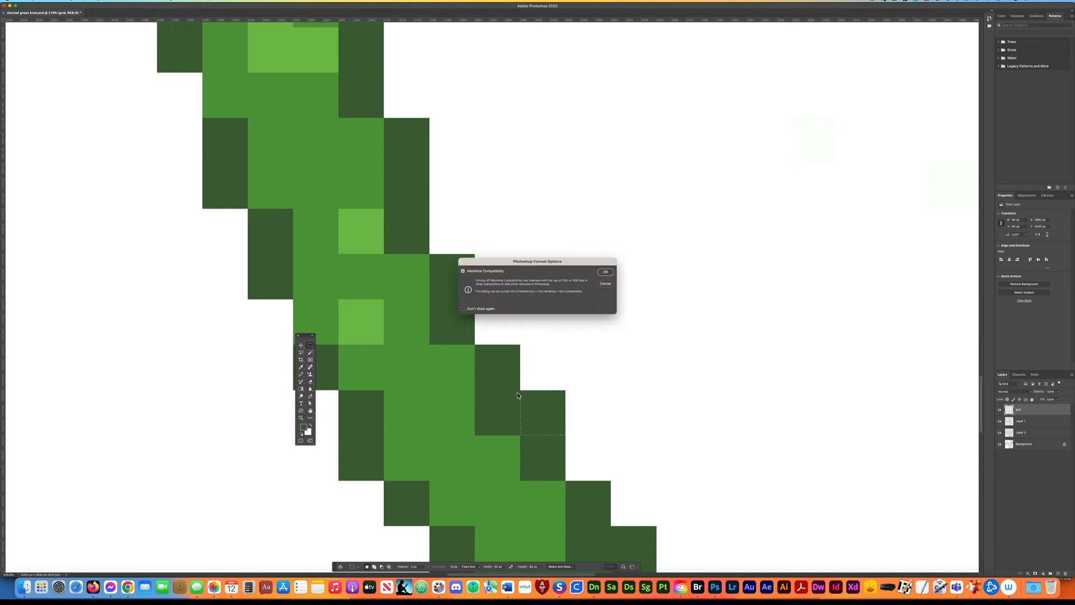
{"action": "key", "text": "Return"}
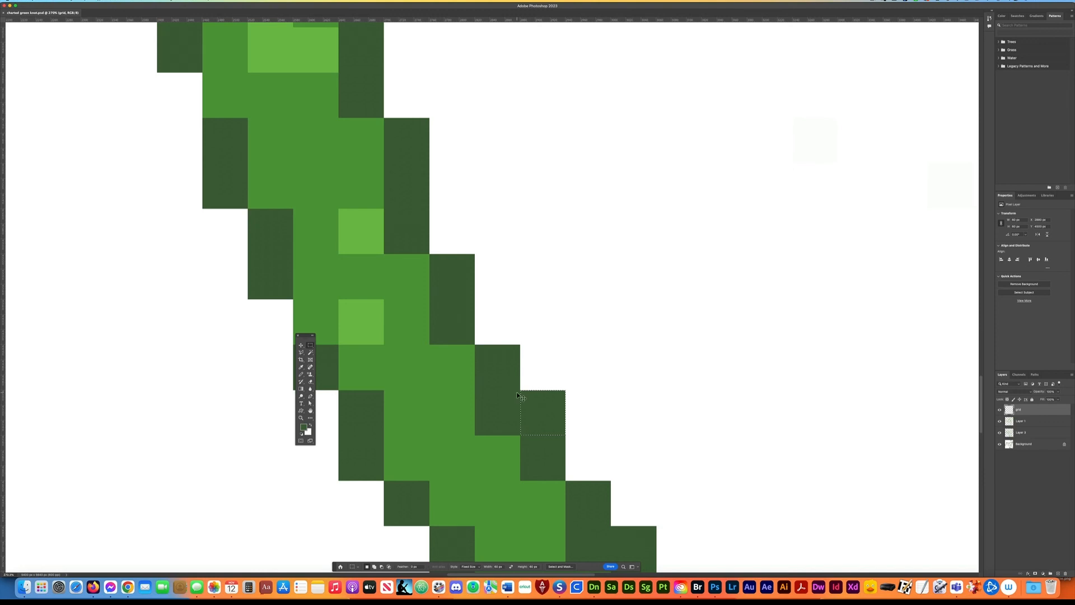
Create a new 60 x 60 px document at 600 ppi, unlock its background layer, and clear it to transparency.
{"action": "key", "text": "super+n"}
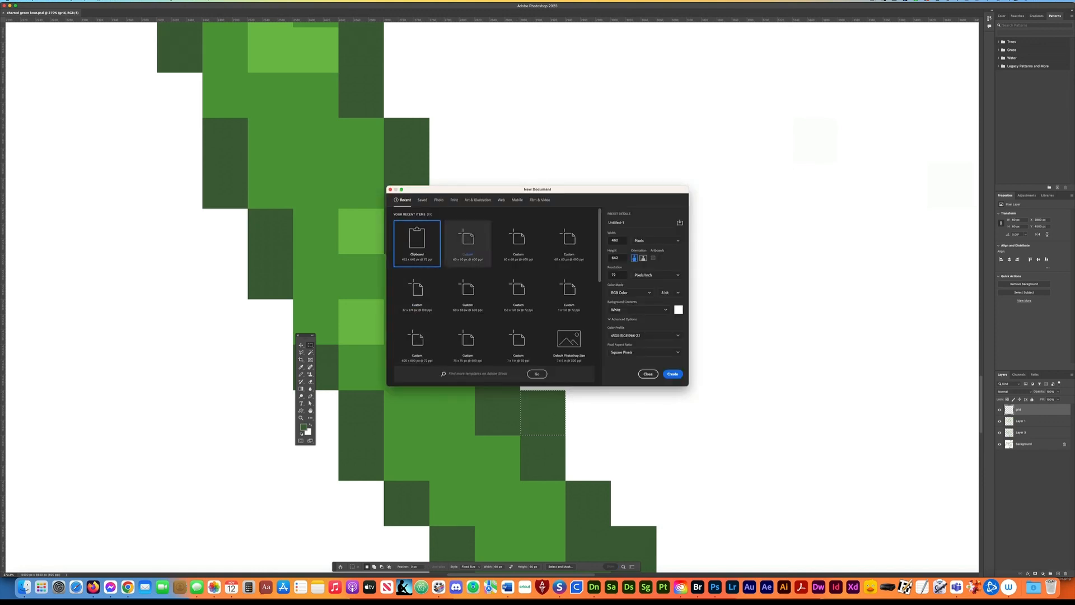
{"action": "left_click", "coordinate": [467, 241]}
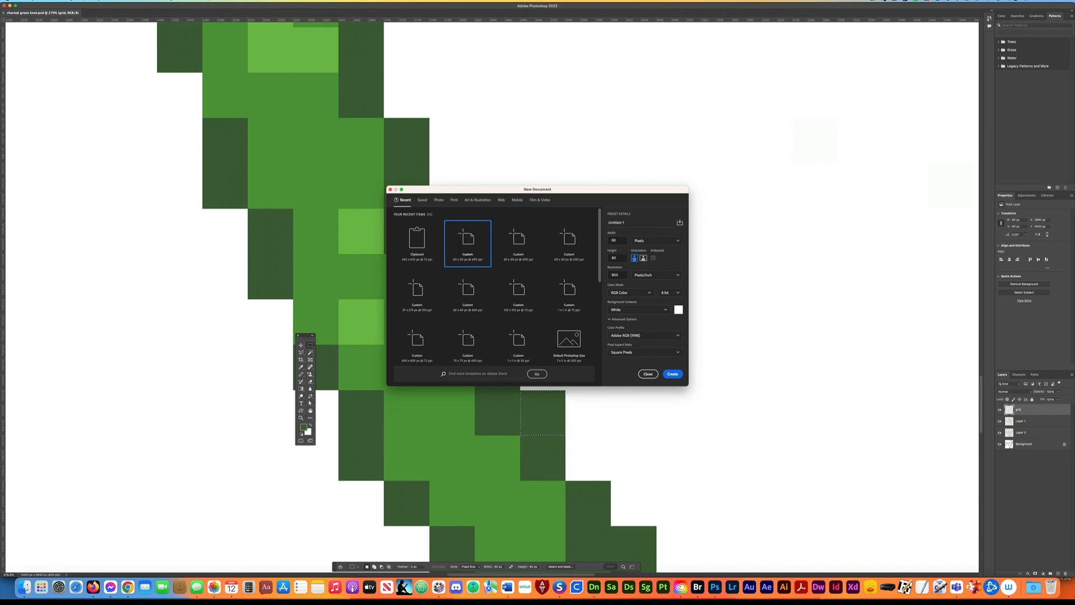
{"action": "left_click", "coordinate": [672, 373]}
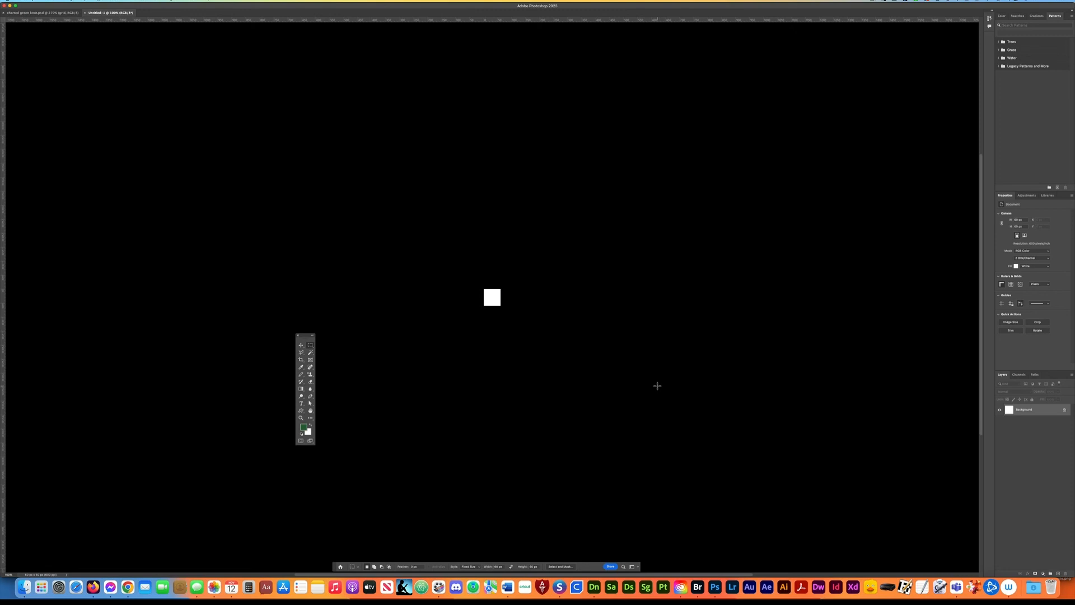
{"action": "key", "text": "super+0"}
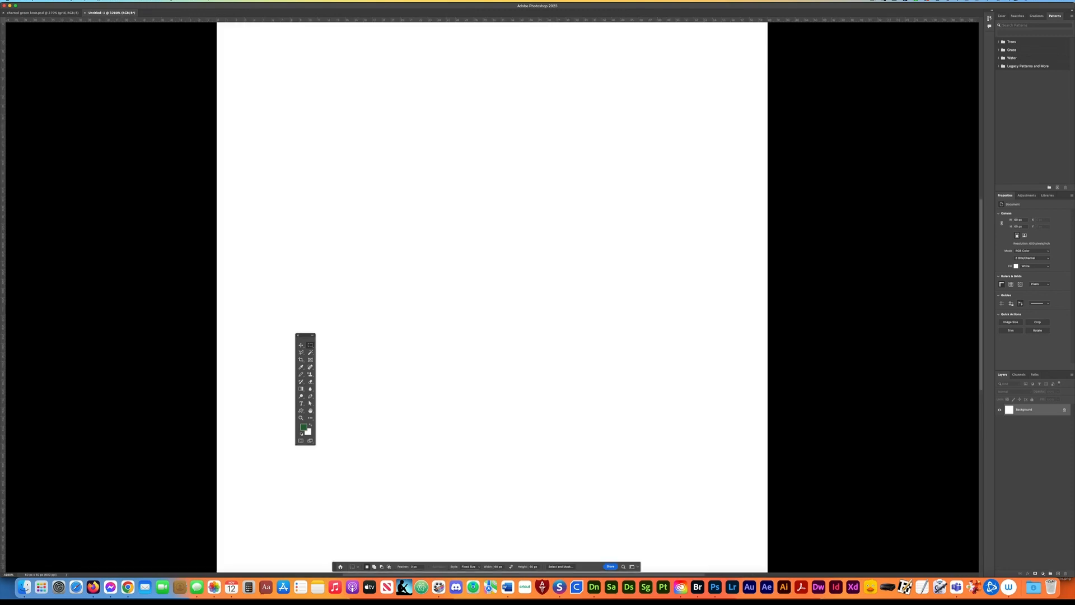
{"action": "left_click", "coordinate": [1064, 409]}
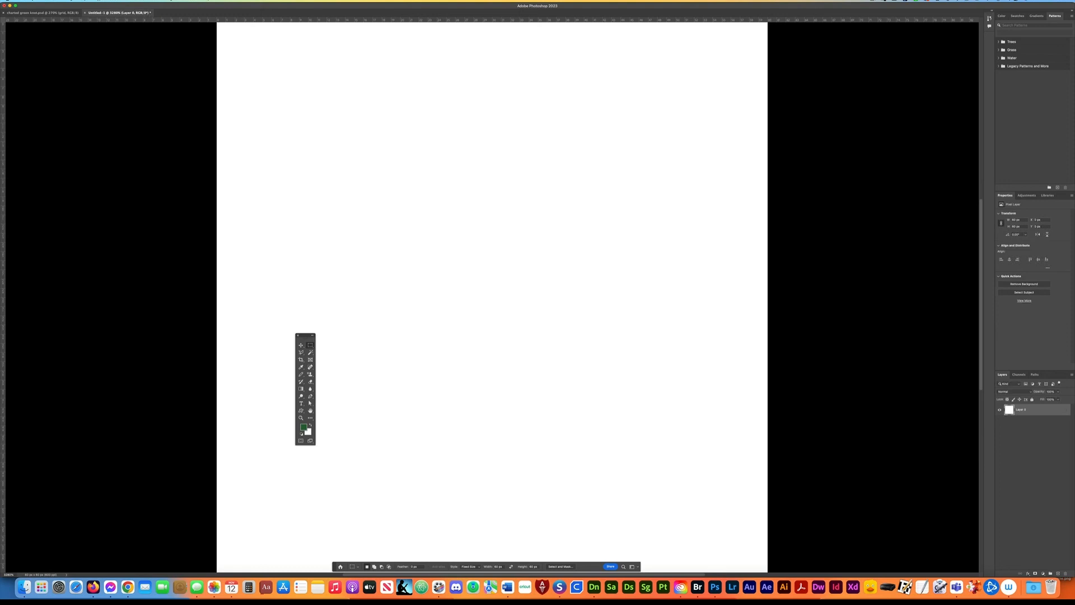
{"action": "key", "text": "super+a"}
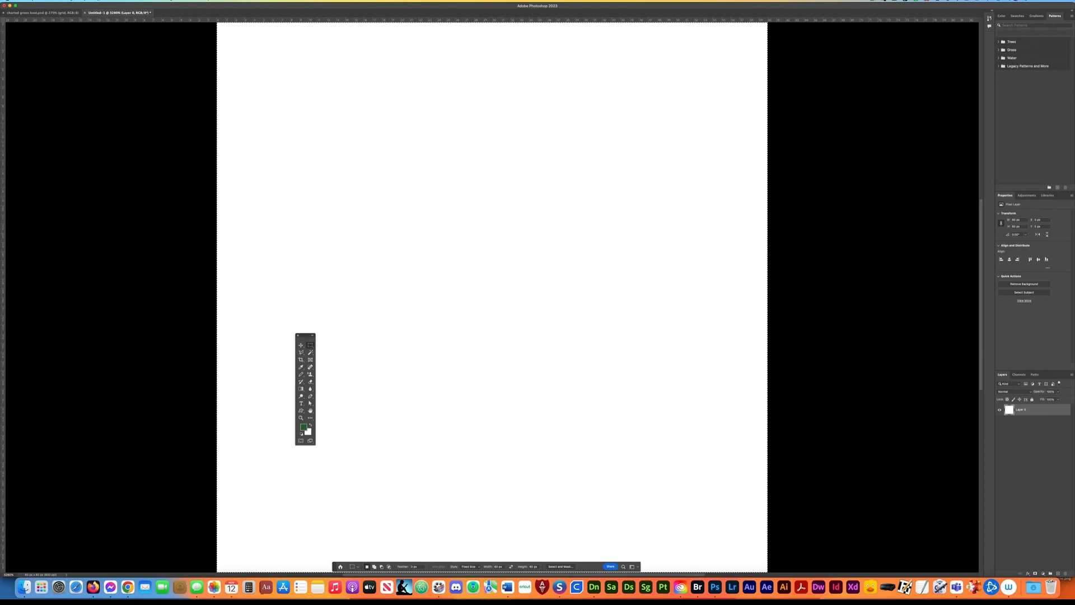
{"action": "key", "text": "Delete"}
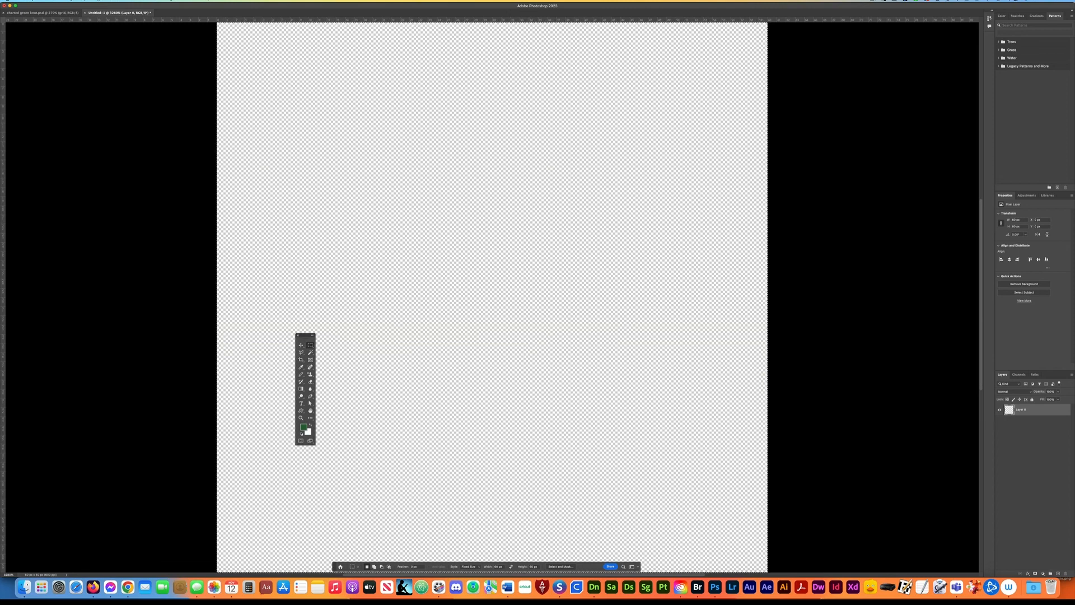
Contract the full-canvas selection by 2 pixels with the effect applied at canvas bounds, and invert it to a border.
{"action": "left_click", "coordinate": [115, 2]}
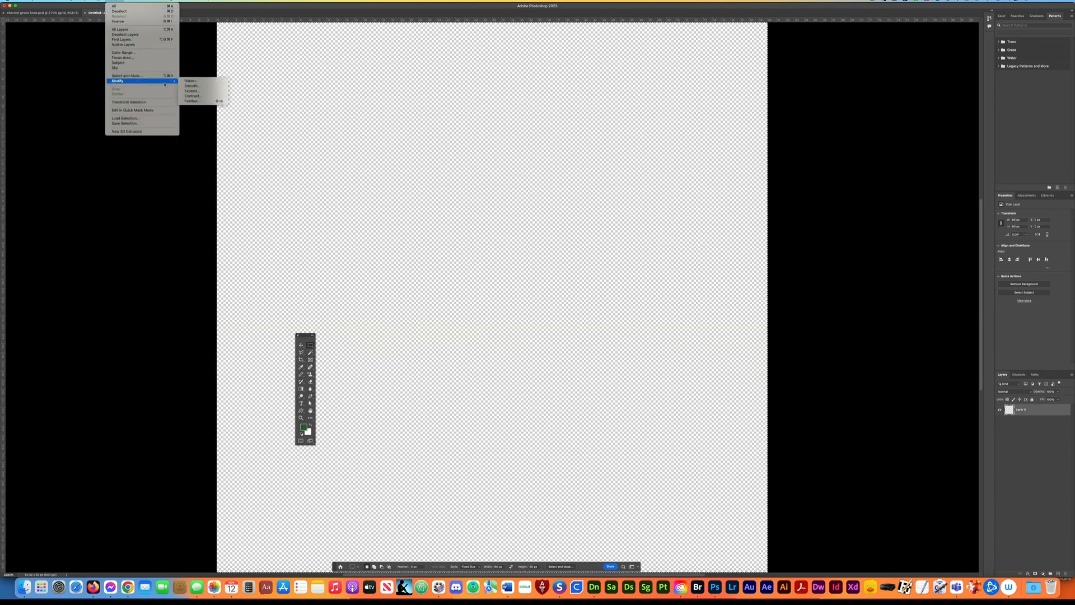
{"action": "mouse_move", "coordinate": [140, 81]}
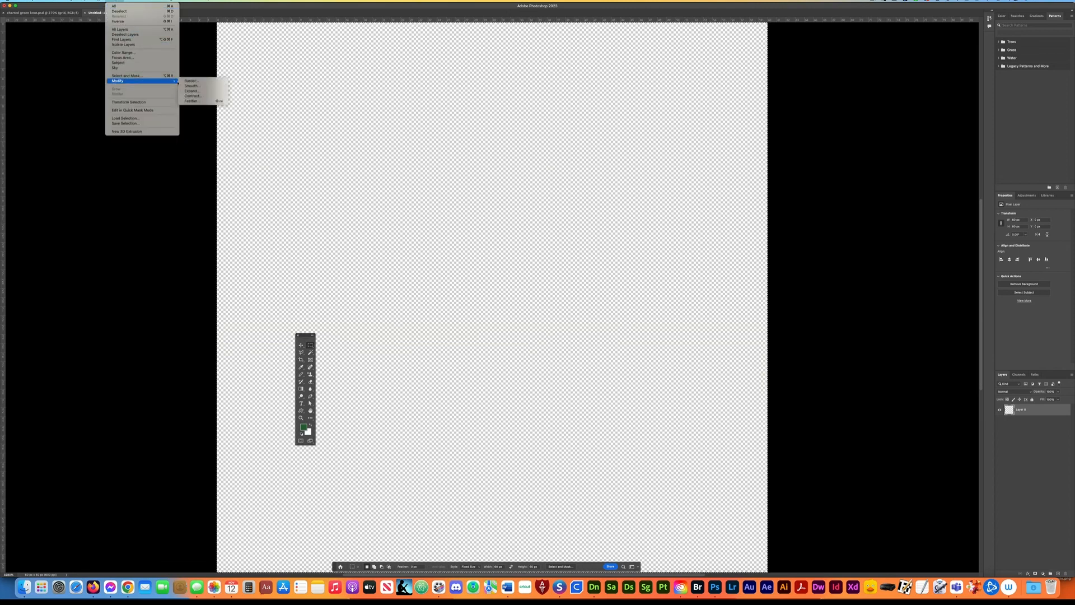
{"action": "left_click", "coordinate": [192, 95]}
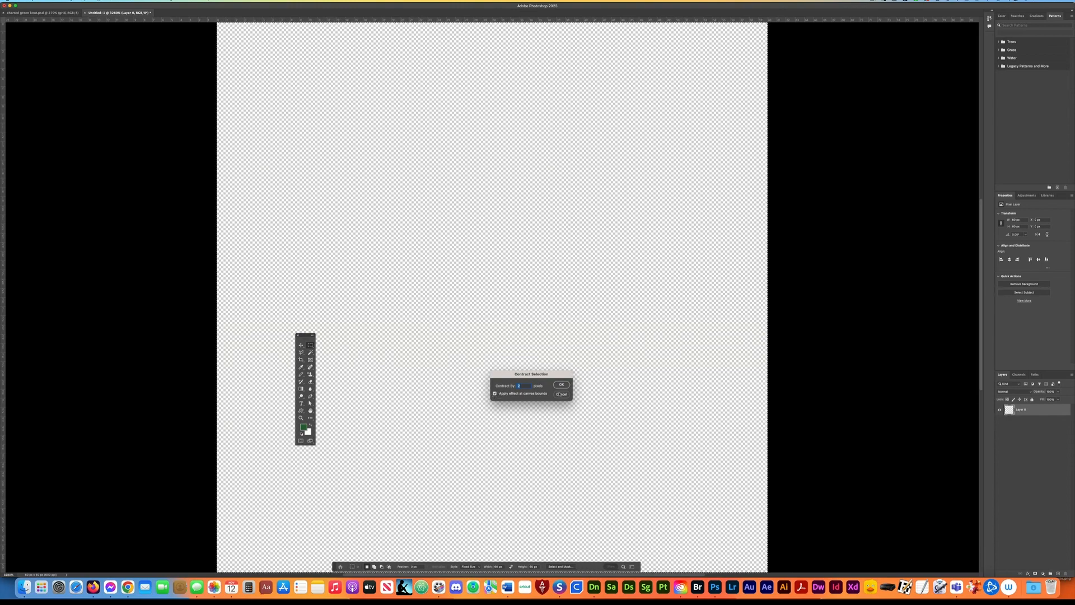
{"action": "left_click", "coordinate": [562, 385]}
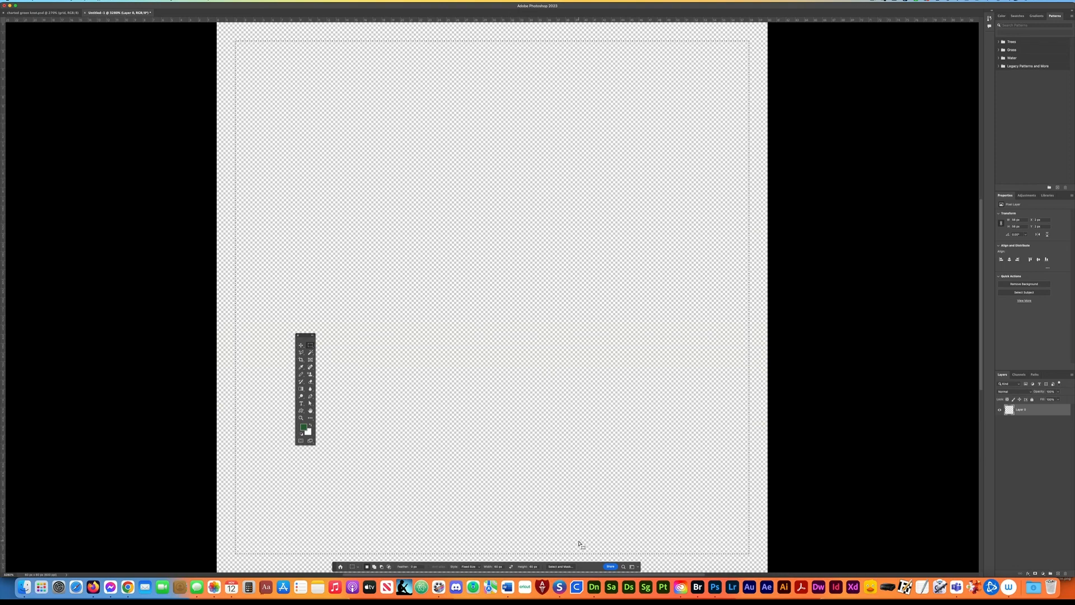
{"action": "key", "text": "super+shift+i"}
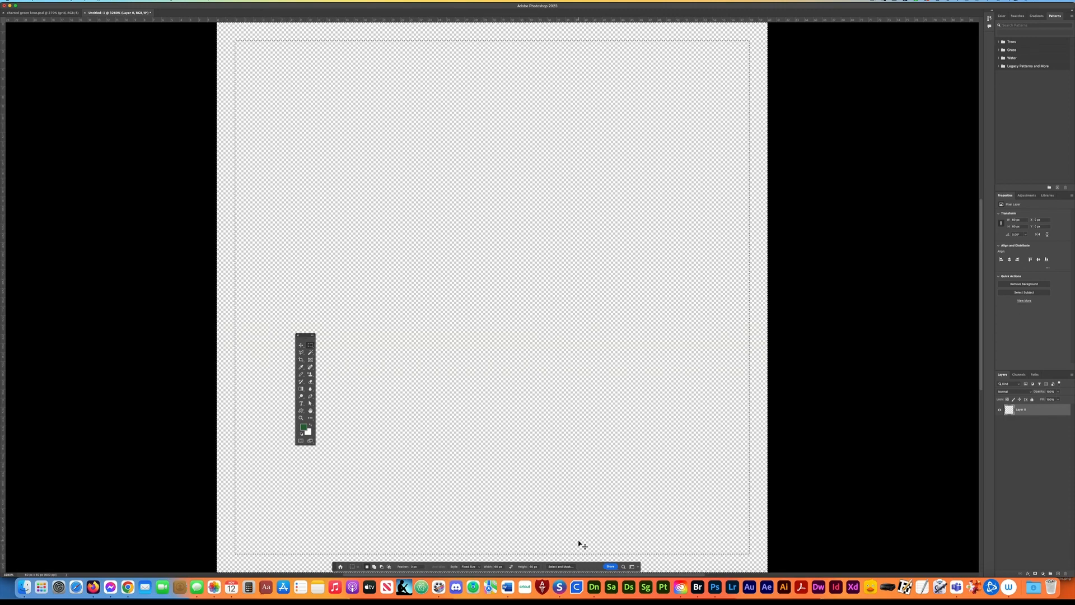
Fill the border selection with black in Normal mode, and deselect.
{"action": "key", "text": "shift+BackSpace"}
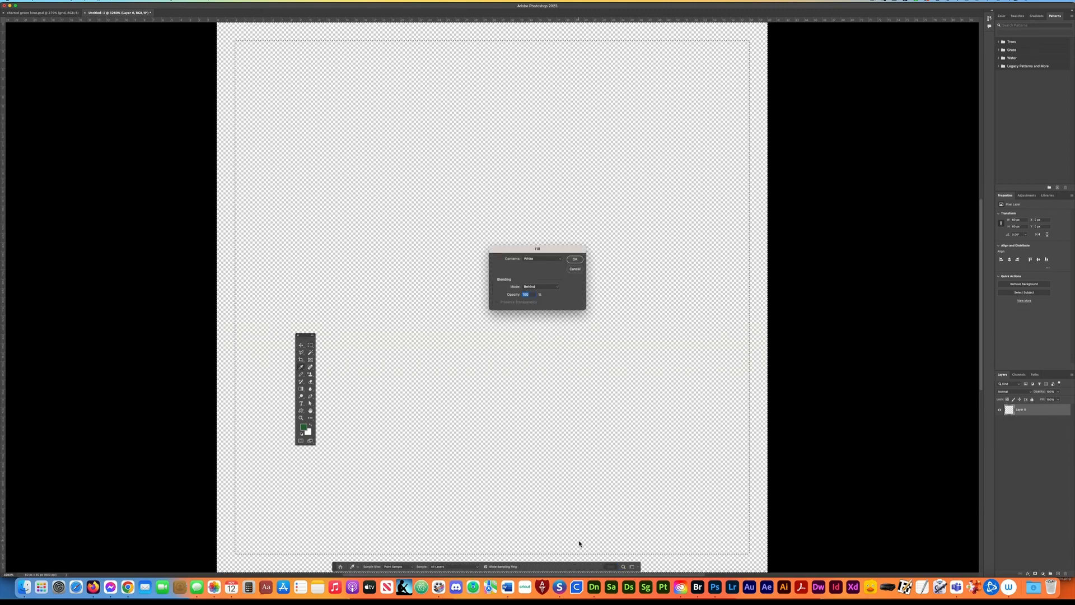
{"action": "left_click", "coordinate": [548, 258]}
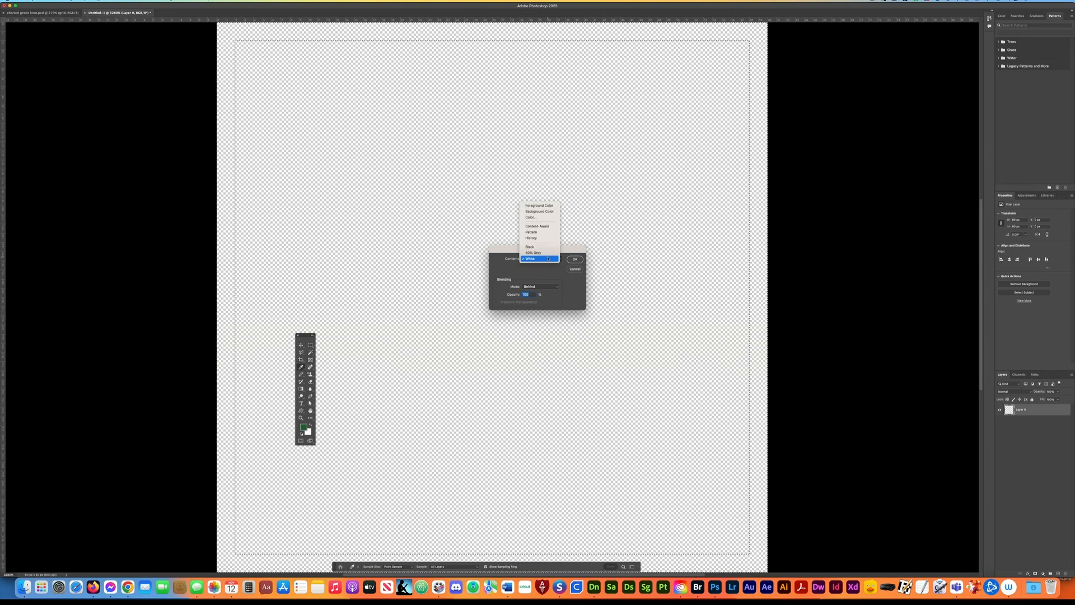
{"action": "left_click", "coordinate": [545, 246]}
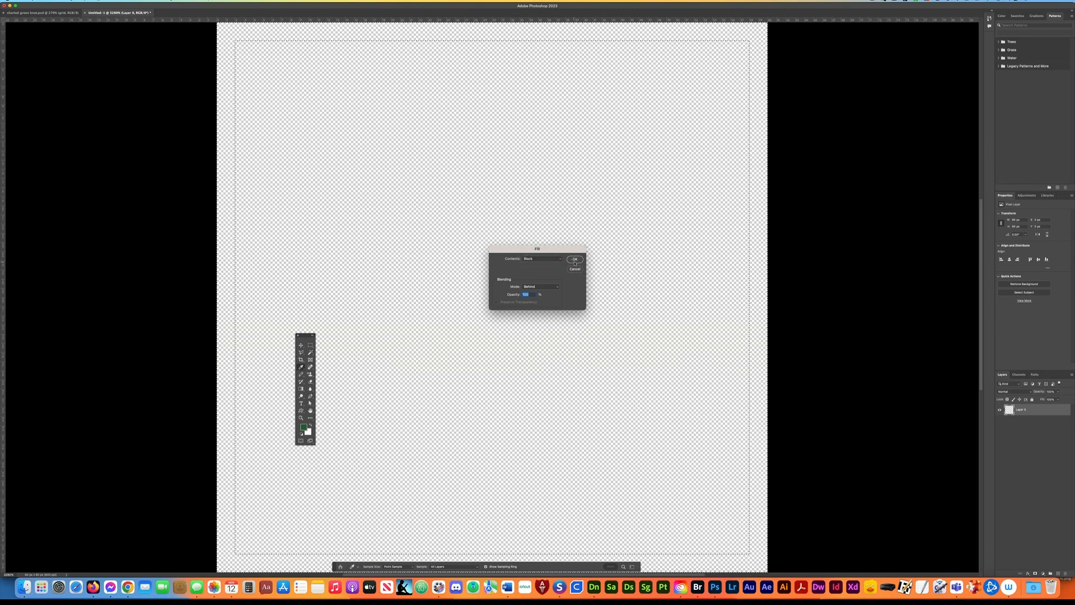
{"action": "left_click", "coordinate": [550, 287]}
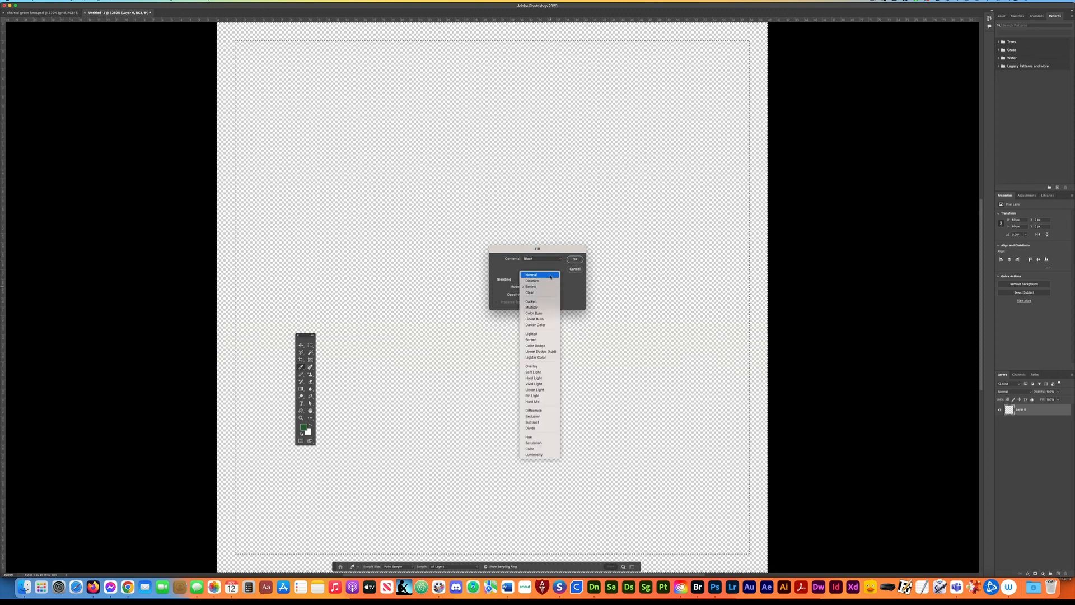
{"action": "left_click", "coordinate": [536, 274]}
{"action": "left_click", "coordinate": [575, 259]}
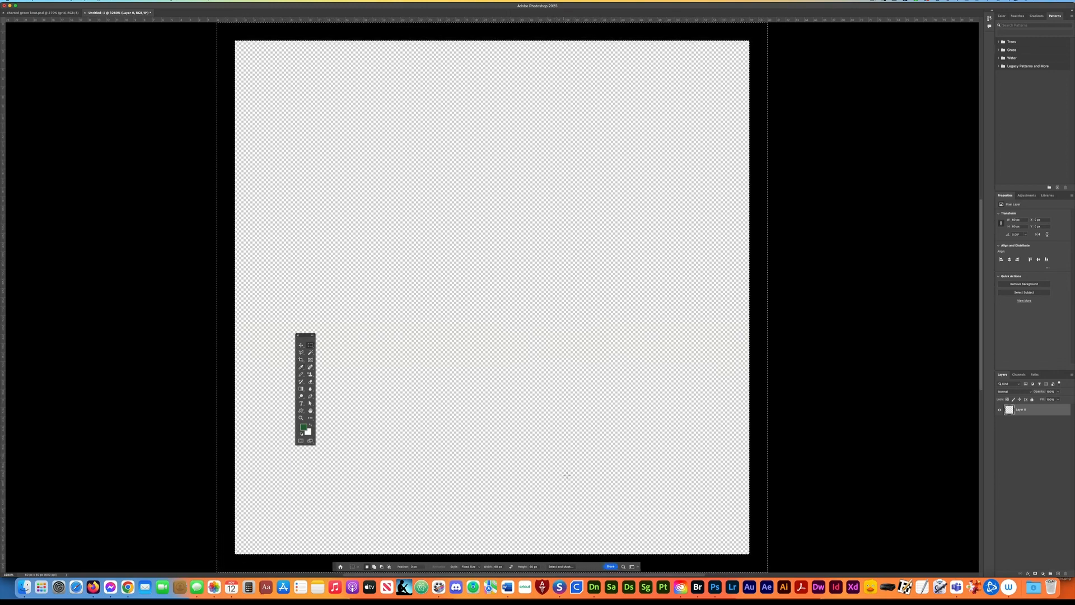
{"action": "key", "text": "super+d"}
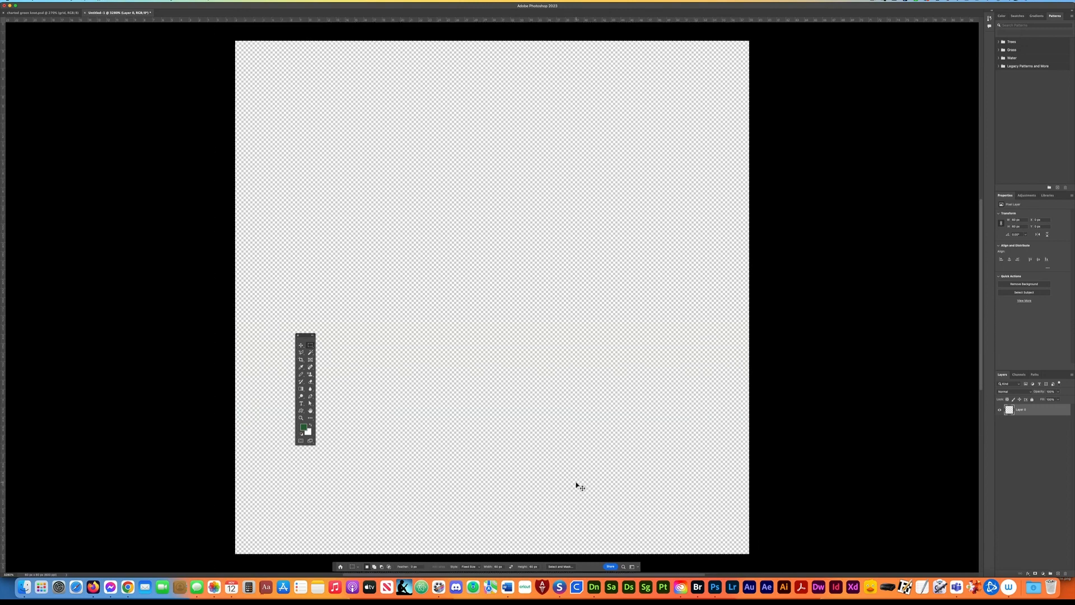
Save the square as legend.psd.psd in the chart tutorial folder, replacing the existing file and keeping maximum compatibility.
{"action": "key", "text": "super+s"}
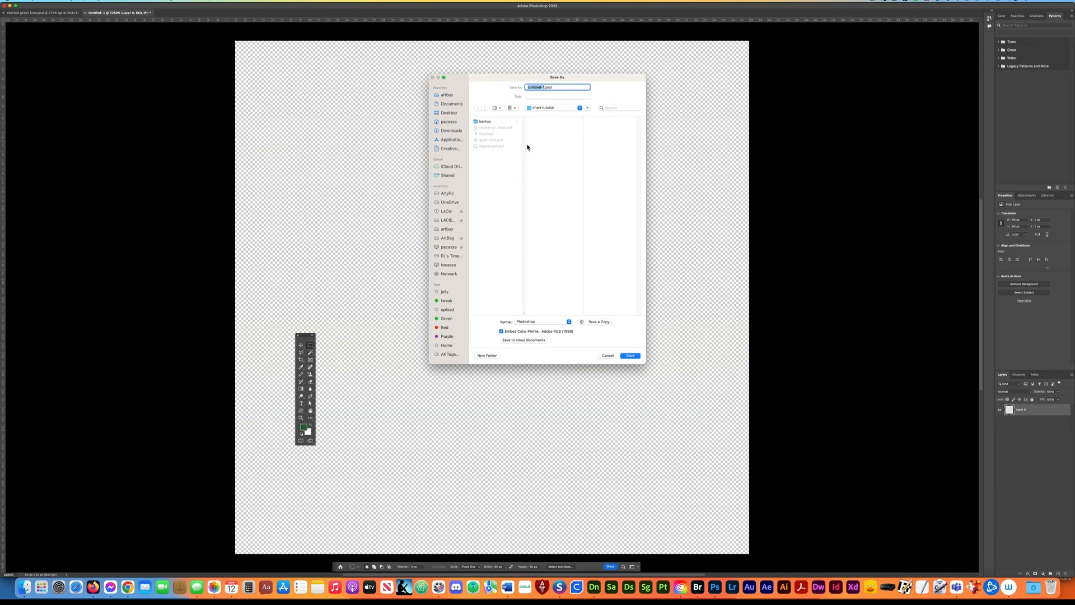
{"action": "left_click", "coordinate": [499, 146]}
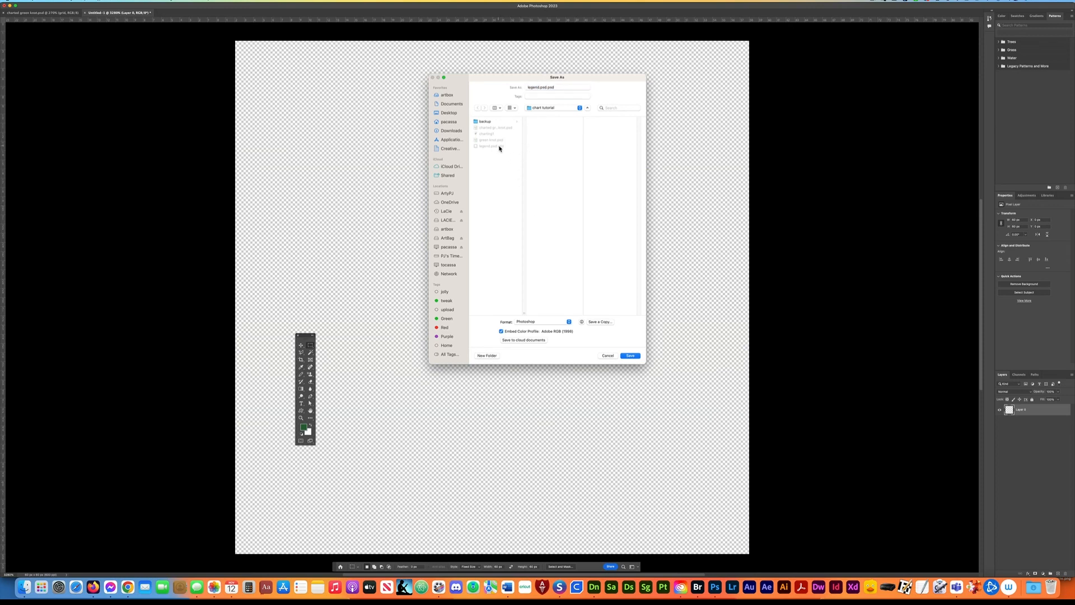
{"action": "left_click", "coordinate": [630, 355]}
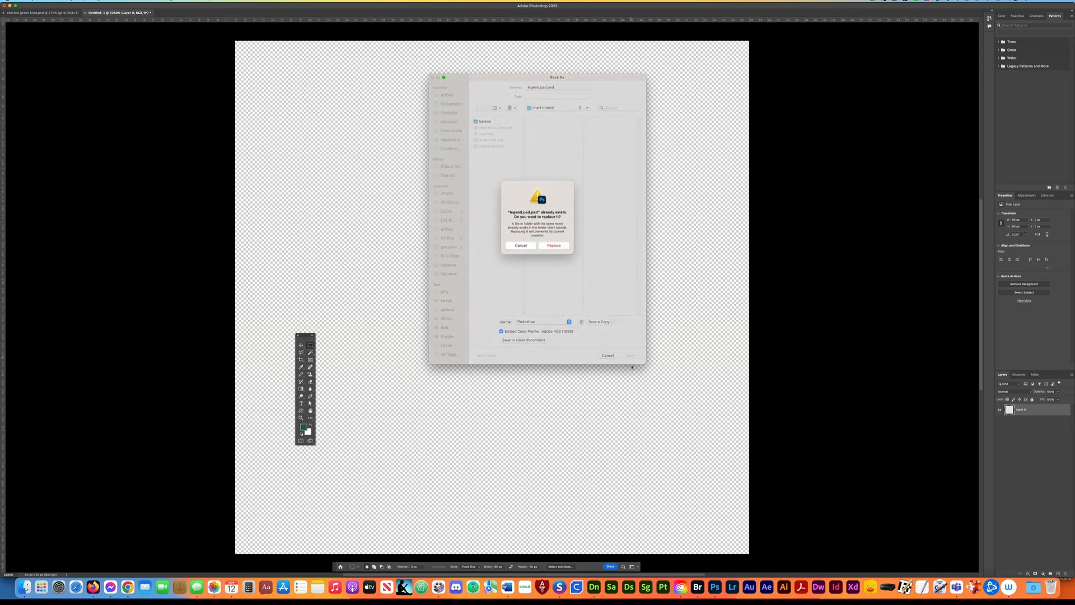
{"action": "left_click", "coordinate": [552, 247]}
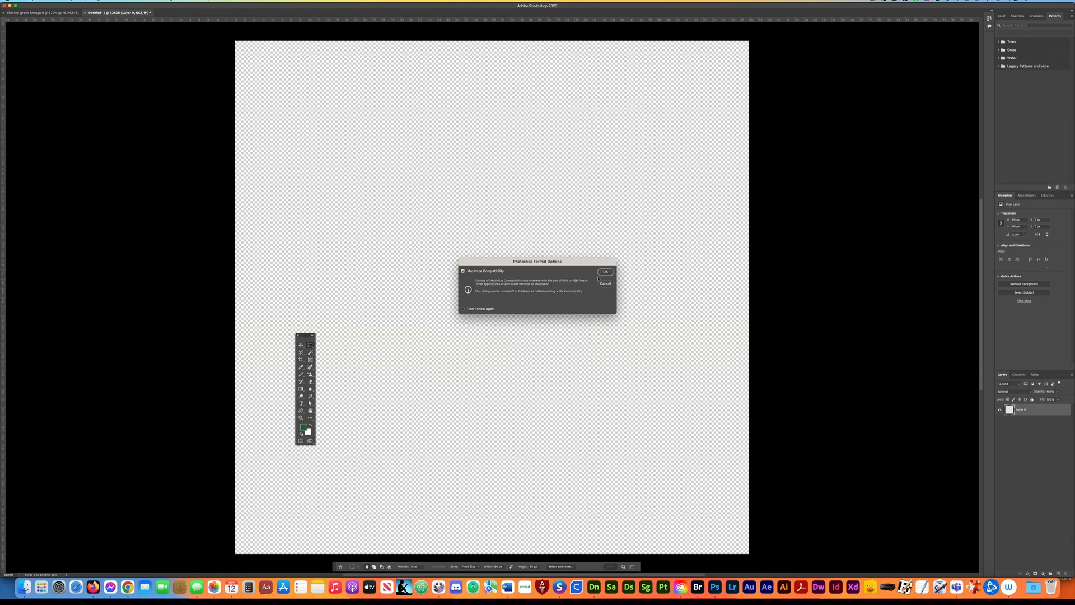
{"action": "left_click", "coordinate": [607, 272]}
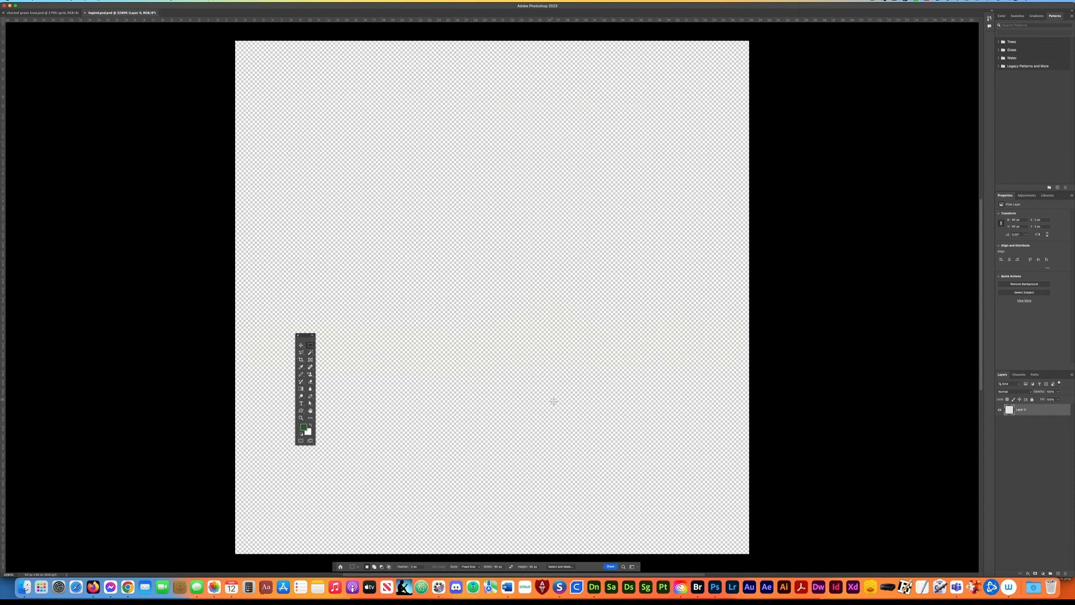
Contract the full-canvas selection by 4 pixels with the effect applied at canvas bounds, and invert it to a border.
{"action": "key", "text": "super+a"}
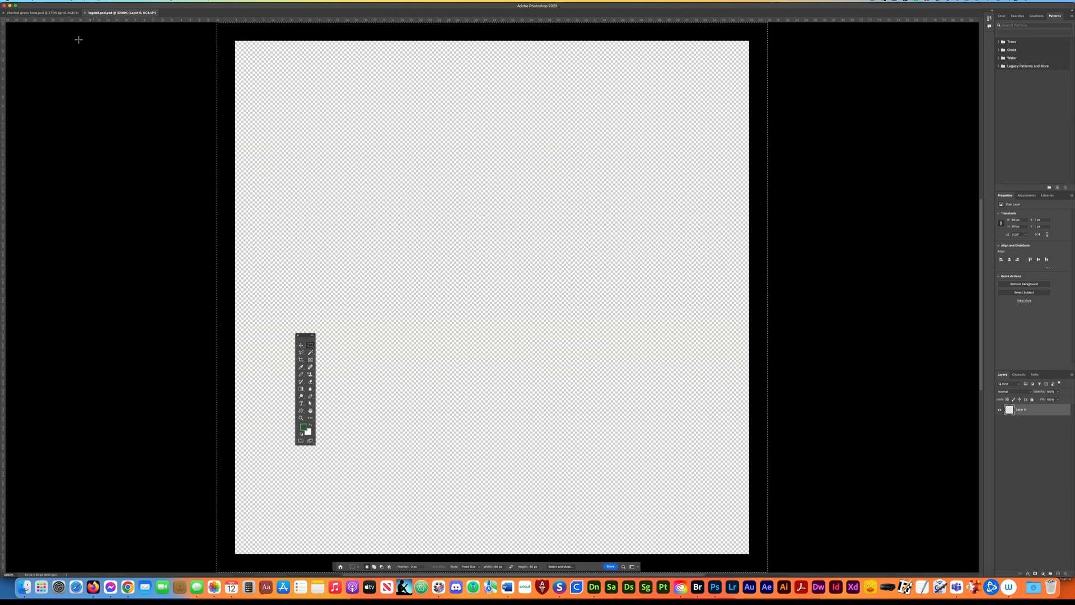
{"action": "left_click", "coordinate": [115, 1]}
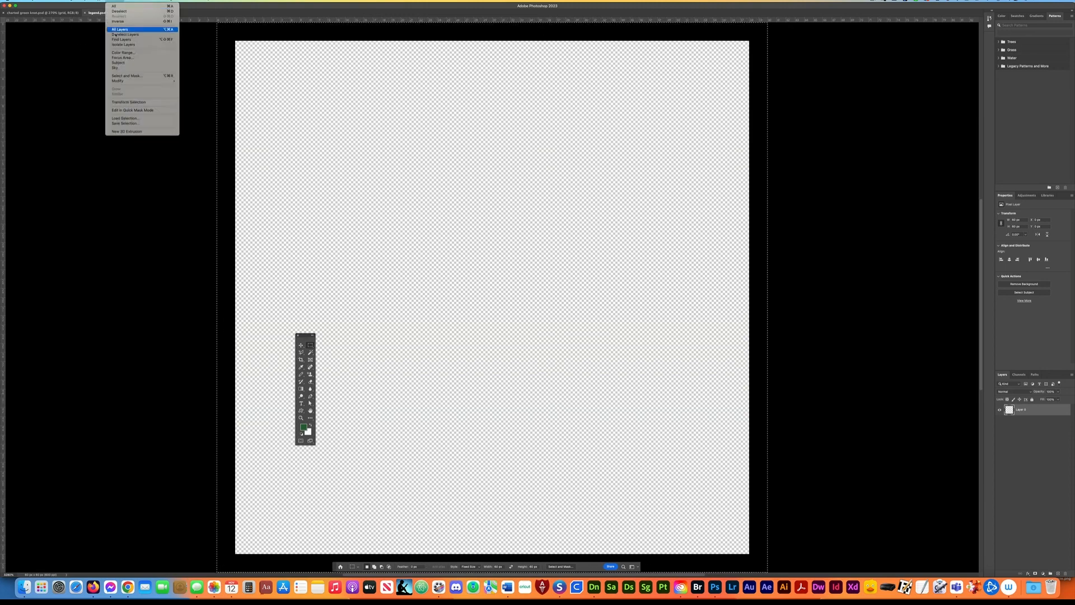
{"action": "mouse_move", "coordinate": [116, 81]}
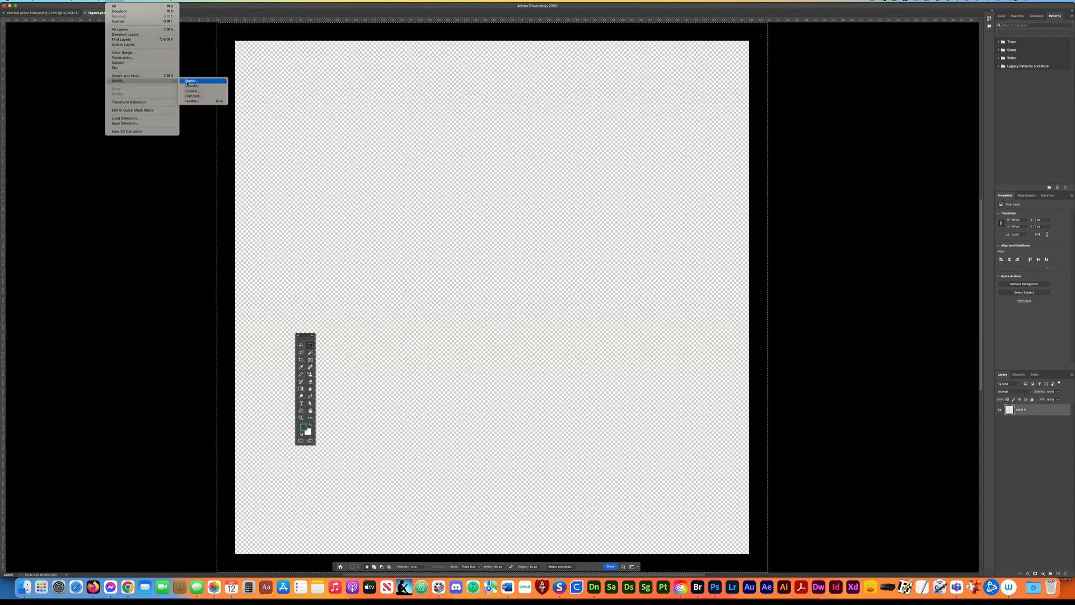
{"action": "left_click", "coordinate": [192, 99]}
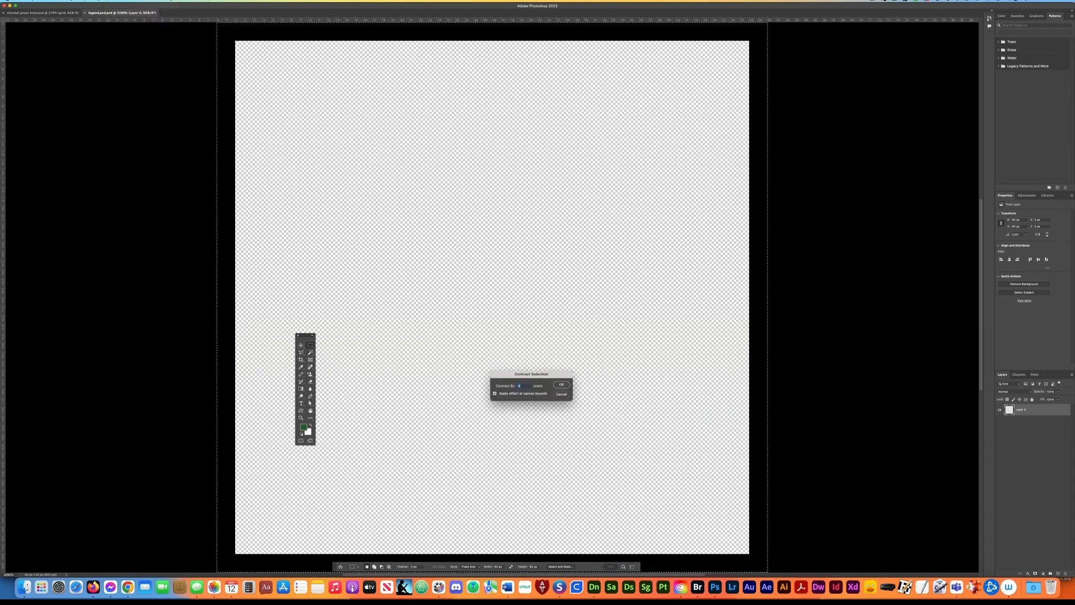
{"action": "key", "text": "Return"}
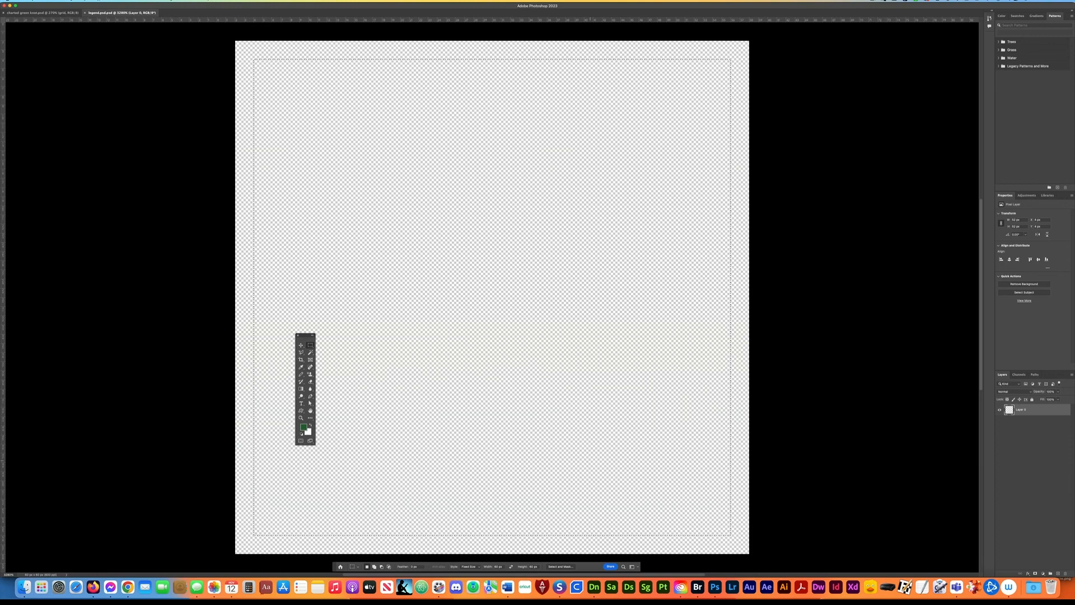
{"action": "key", "text": "shift+super+i"}
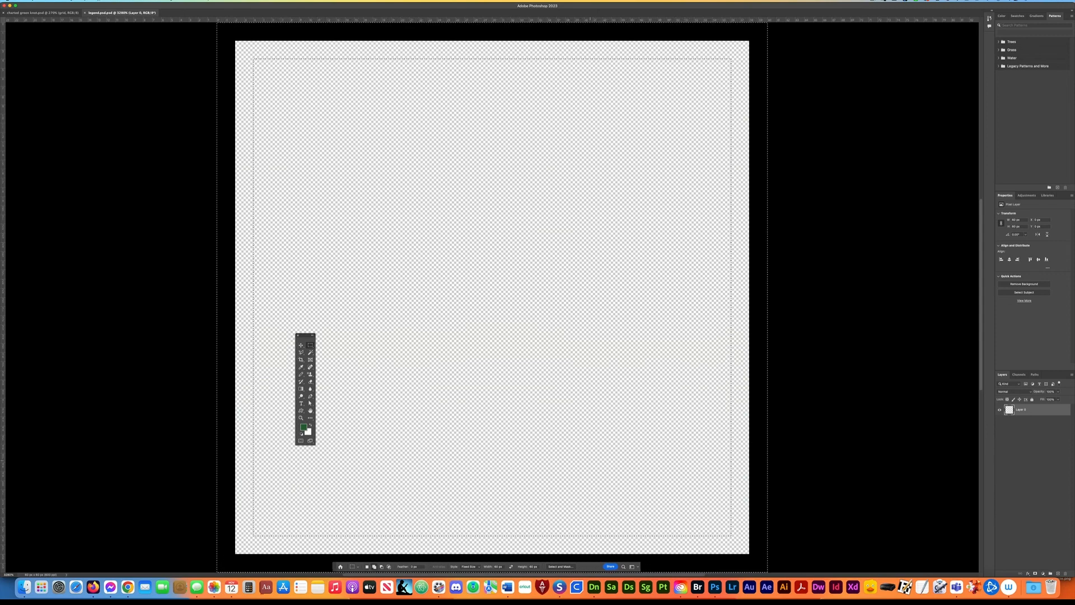
Fill the border selection with white in Behind mode, and save the legend document.
{"action": "key", "text": "shift+BackSpace"}
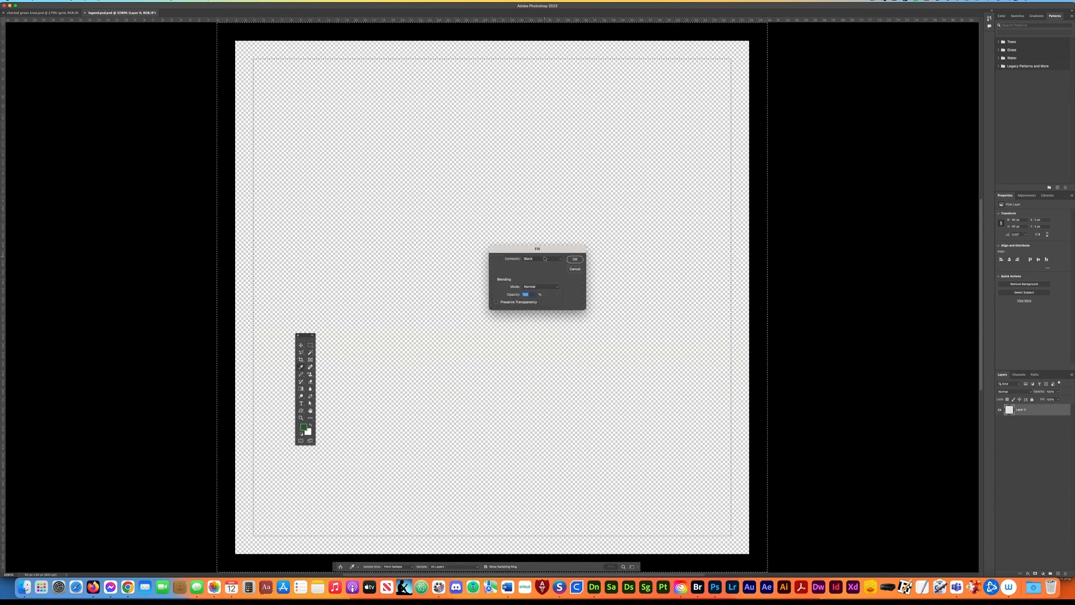
{"action": "left_click", "coordinate": [544, 259]}
{"action": "left_click", "coordinate": [541, 270]}
{"action": "left_click", "coordinate": [551, 287]}
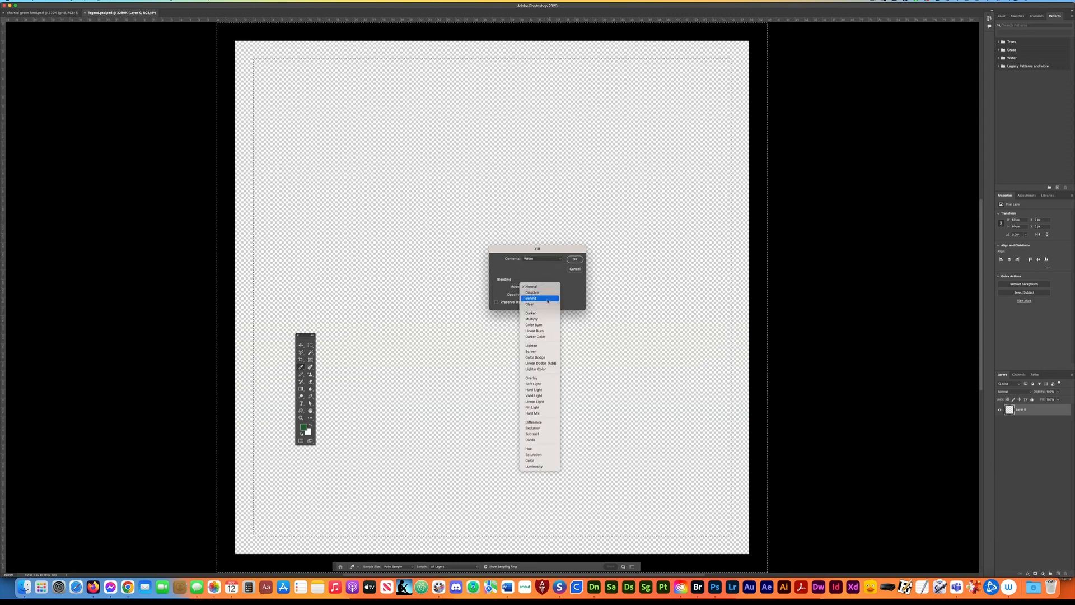
{"action": "left_click", "coordinate": [546, 298]}
{"action": "left_click", "coordinate": [575, 259]}
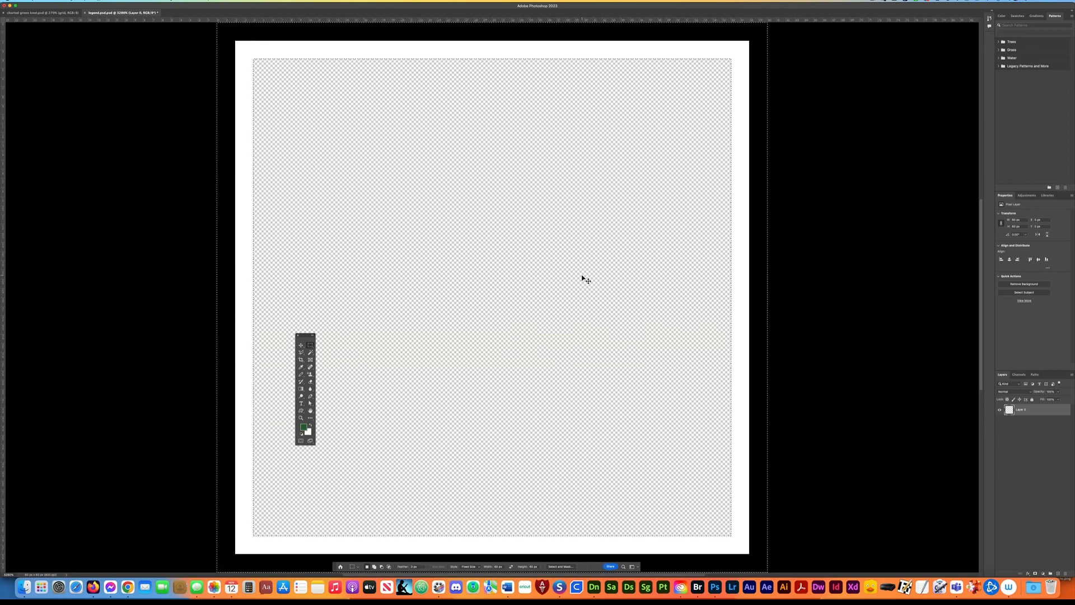
{"action": "key", "text": "cmd+s"}
Create a new pattern group named legend, and deselect the border.
{"action": "left_click", "coordinate": [1050, 189]}
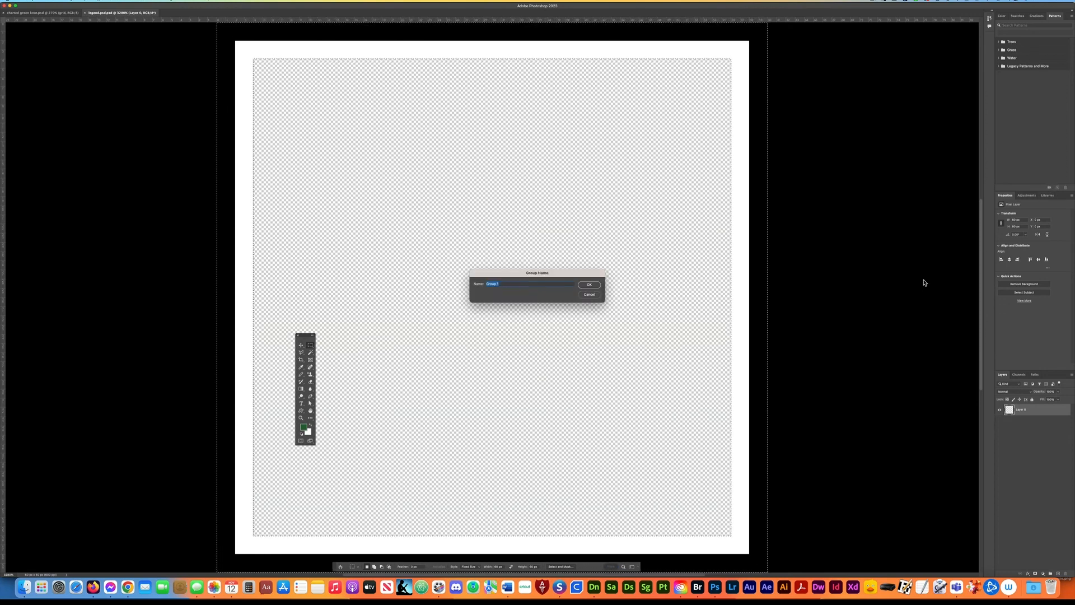
{"action": "key", "text": "BackSpace"}
{"action": "key", "text": "Return"}
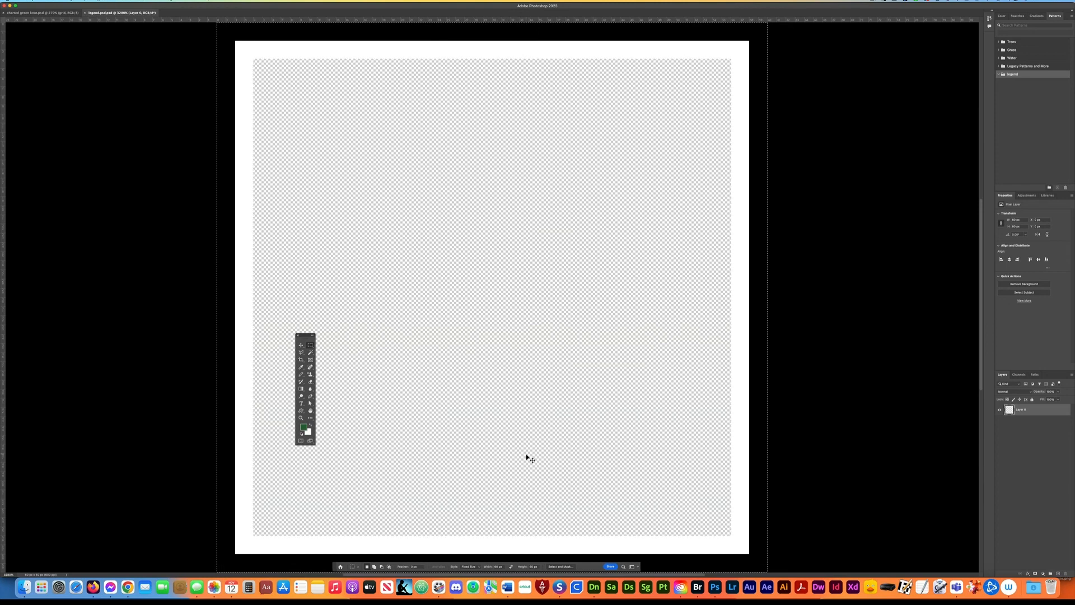
{"action": "key", "text": "super+d"}
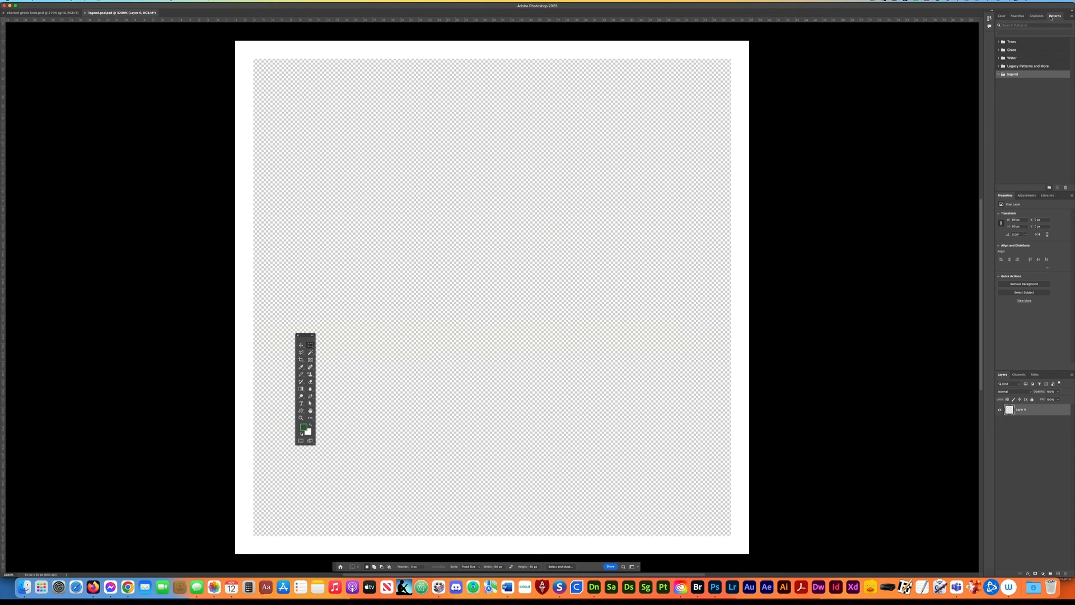
Float the Patterns panel beside the canvas and make it taller.
{"action": "left_click_drag", "start_coordinate": [1052, 17], "coordinate": [1005, 43]}
{"action": "left_click", "coordinate": [908, 96]}
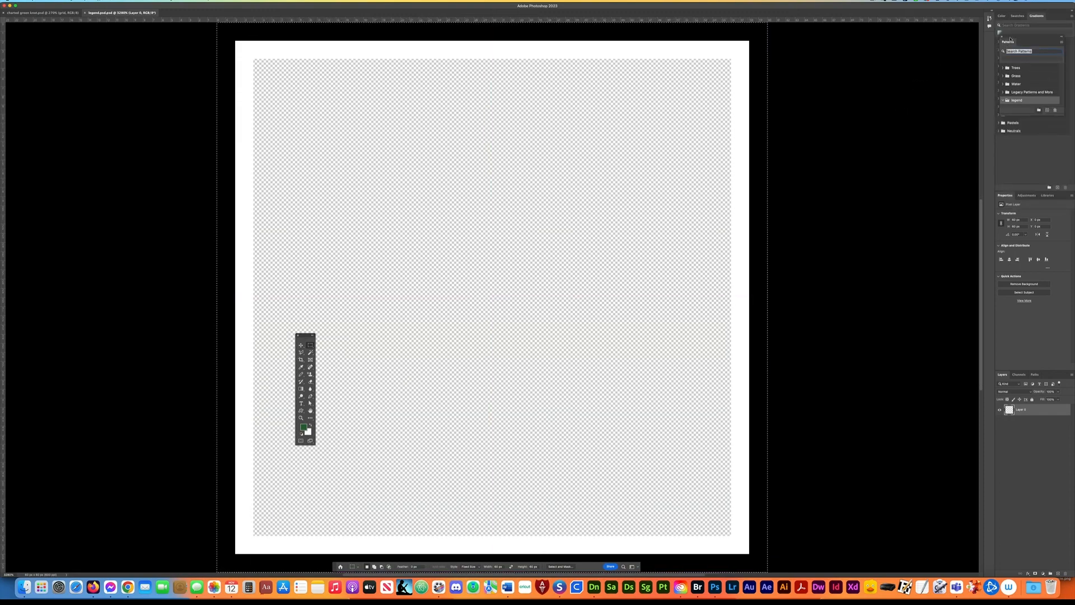
{"action": "left_click_drag", "start_coordinate": [1008, 41], "coordinate": [794, 352]}
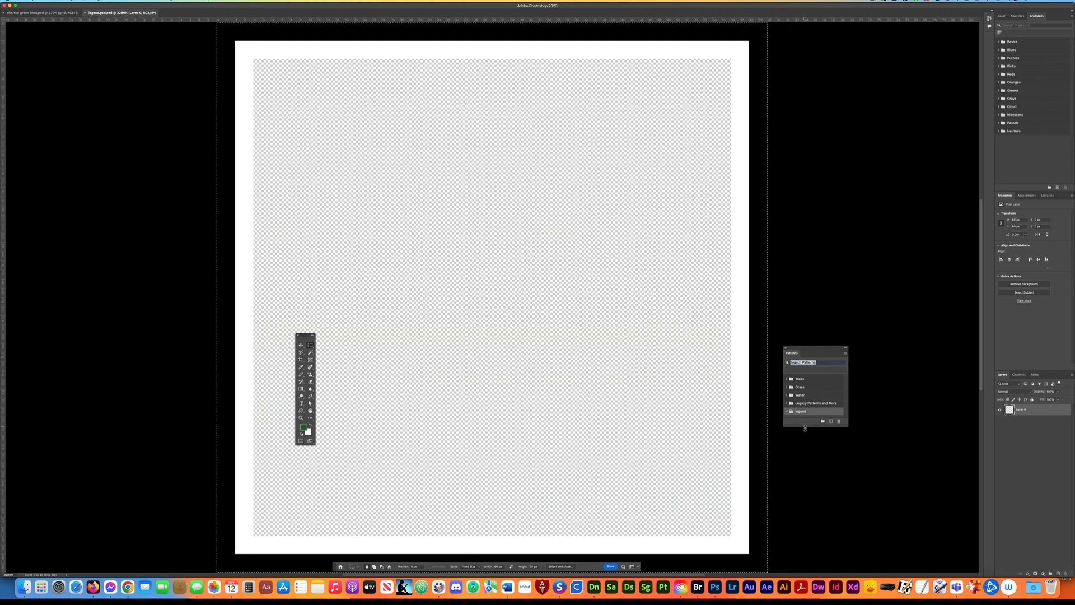
{"action": "left_click_drag", "start_coordinate": [805, 428], "coordinate": [805, 486]}
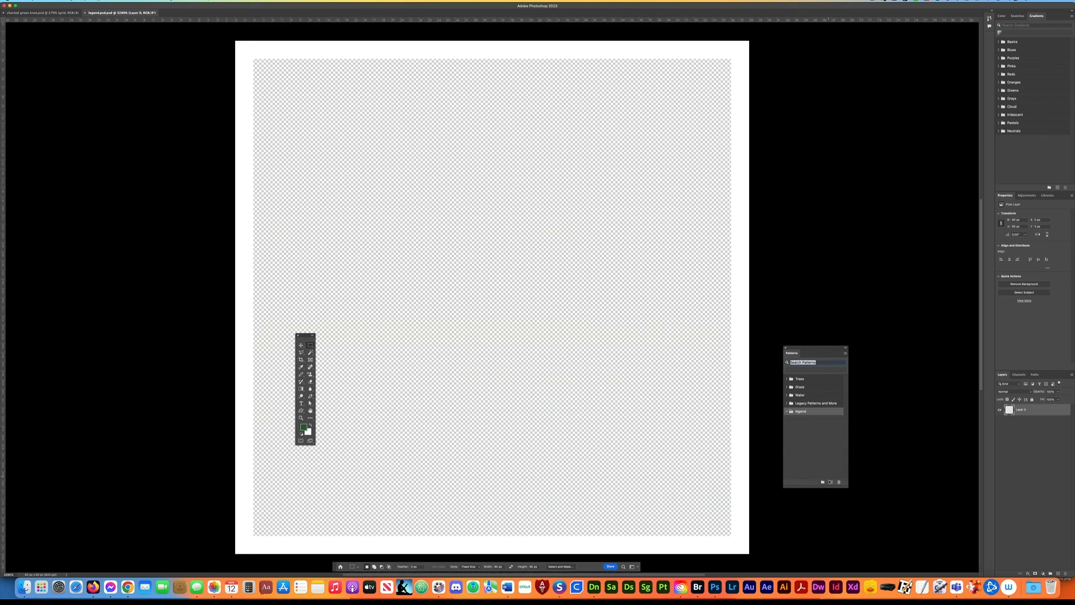
Add the bordered square to the legend pattern group as a new pattern named grid.
{"action": "left_click", "coordinate": [831, 484]}
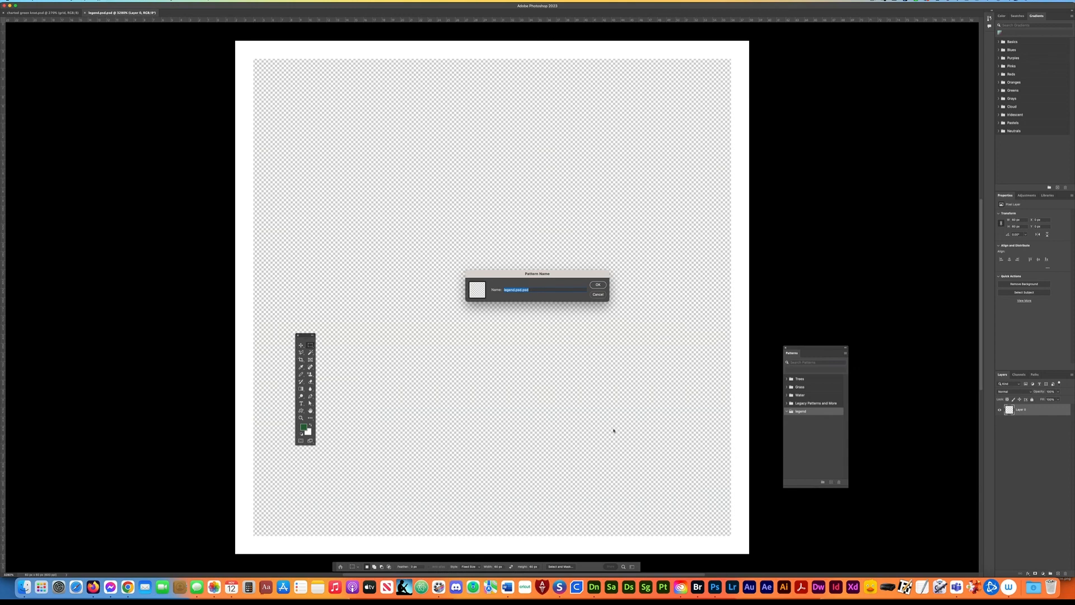
{"action": "type", "text": "grid"}
{"action": "key", "text": "Return"}
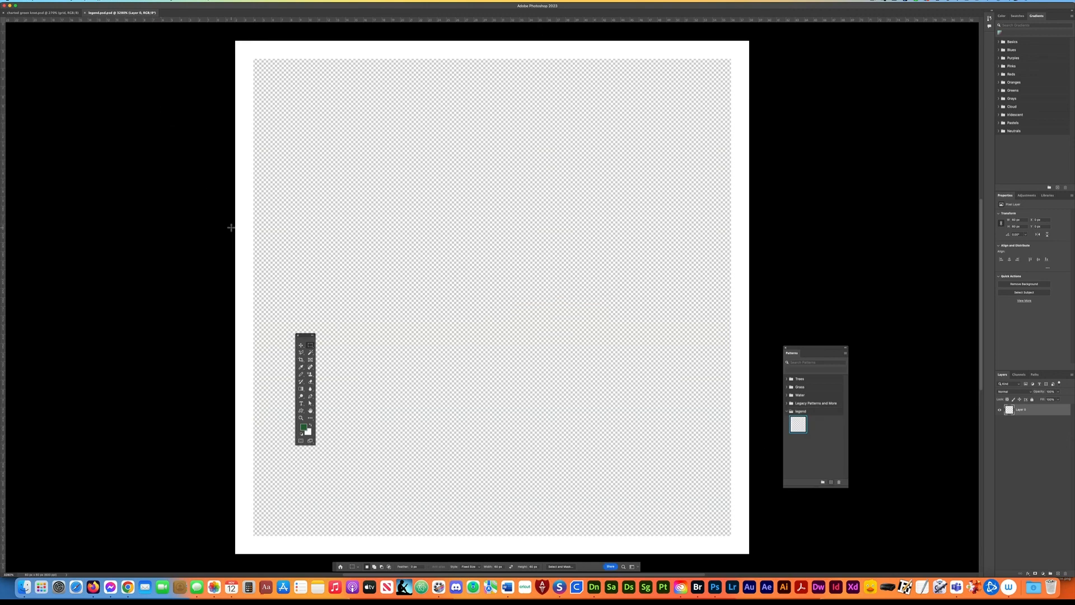
Switch to the green knot document and clear its selection.
{"action": "left_click", "coordinate": [63, 13]}
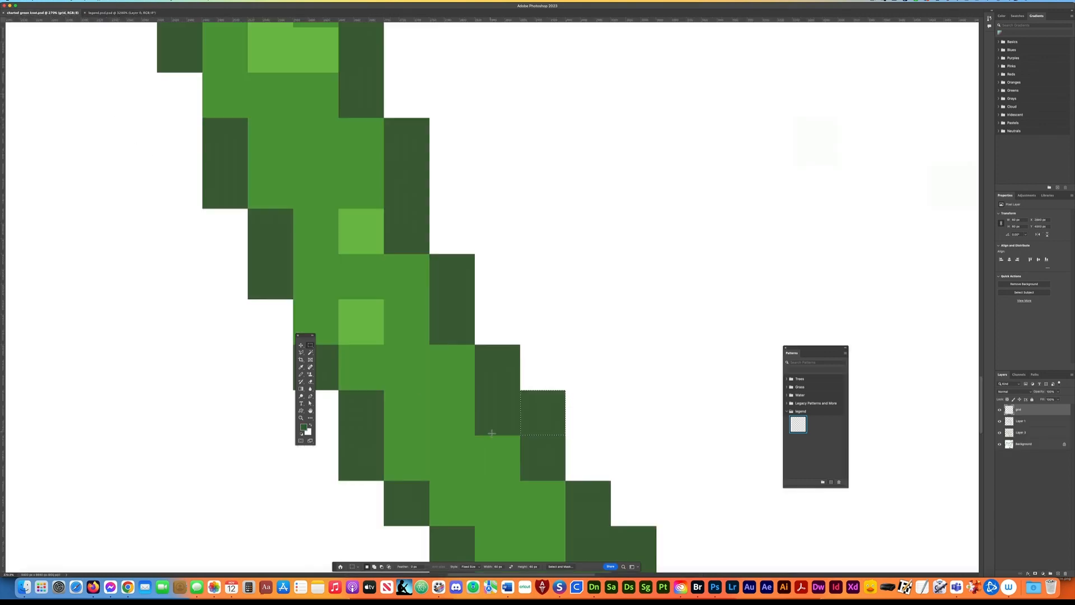
{"action": "key", "text": "super+d"}
{"action": "key", "text": "super+0"}
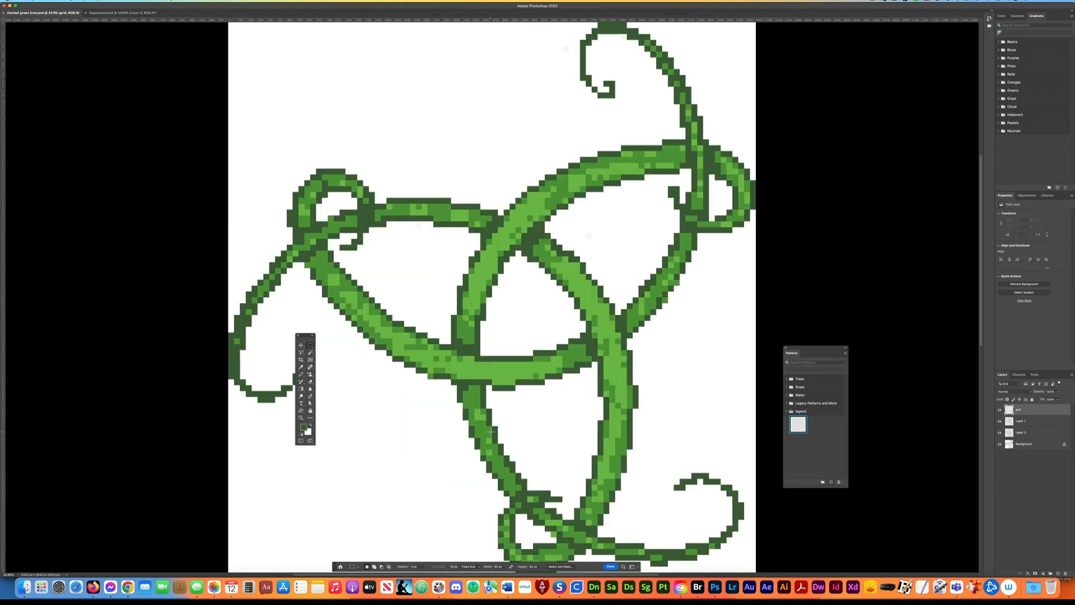
Fill the whole grid layer with the custom pattern from the legend group, using Behind mode.
{"action": "key", "text": "shift+BackSpace"}
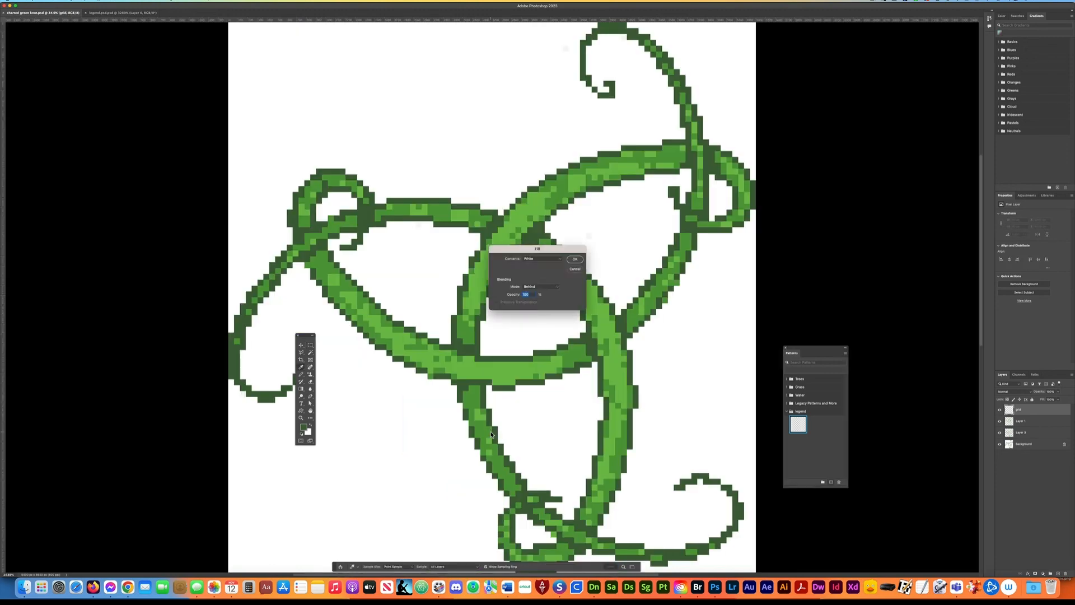
{"action": "left_click", "coordinate": [531, 259]}
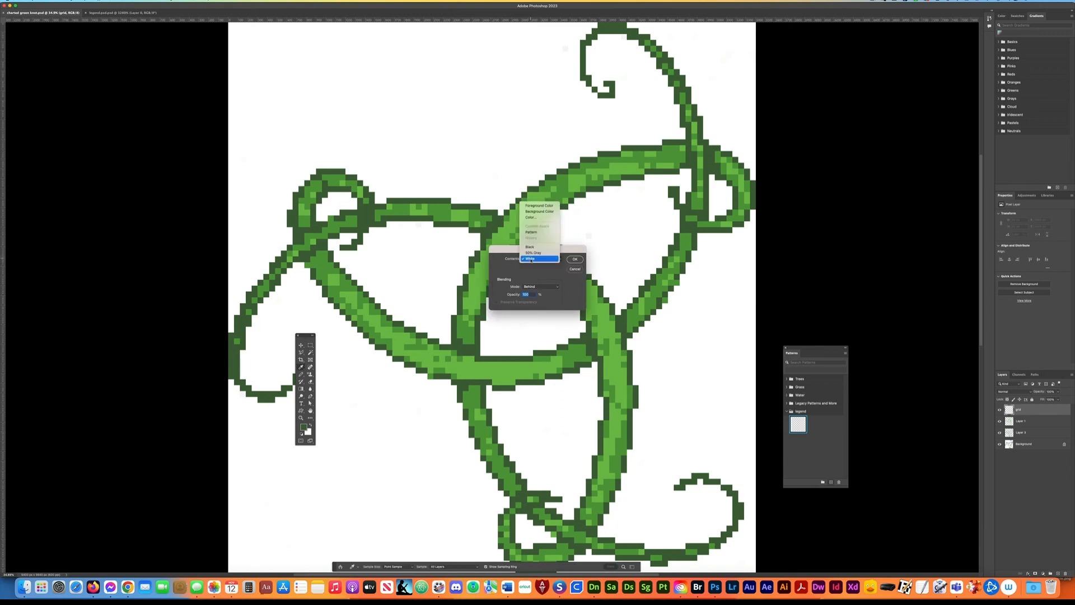
{"action": "left_click", "coordinate": [539, 233]}
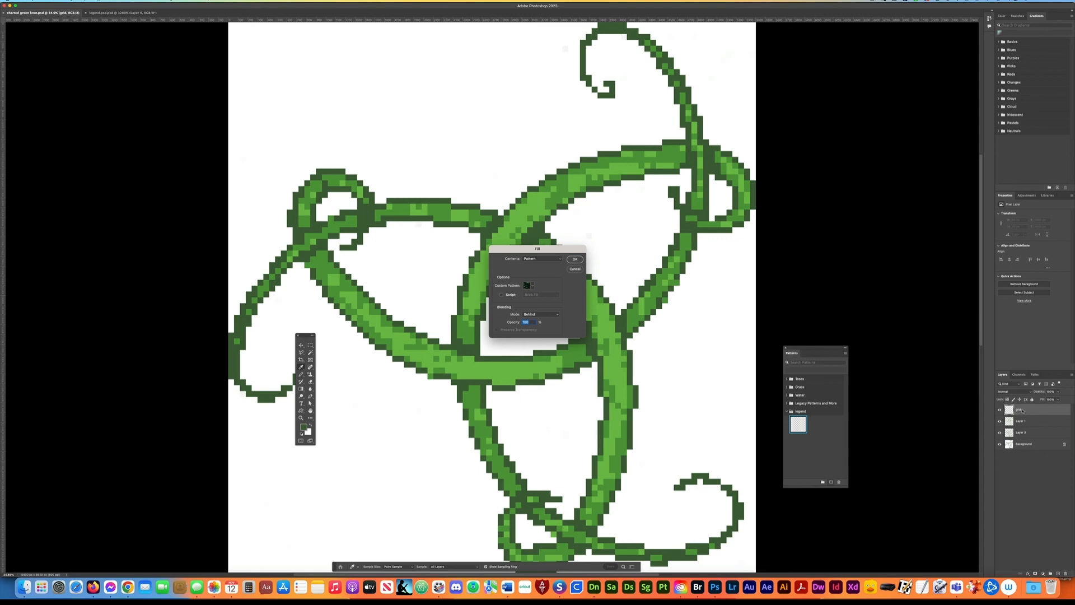
{"action": "left_click", "coordinate": [532, 288]}
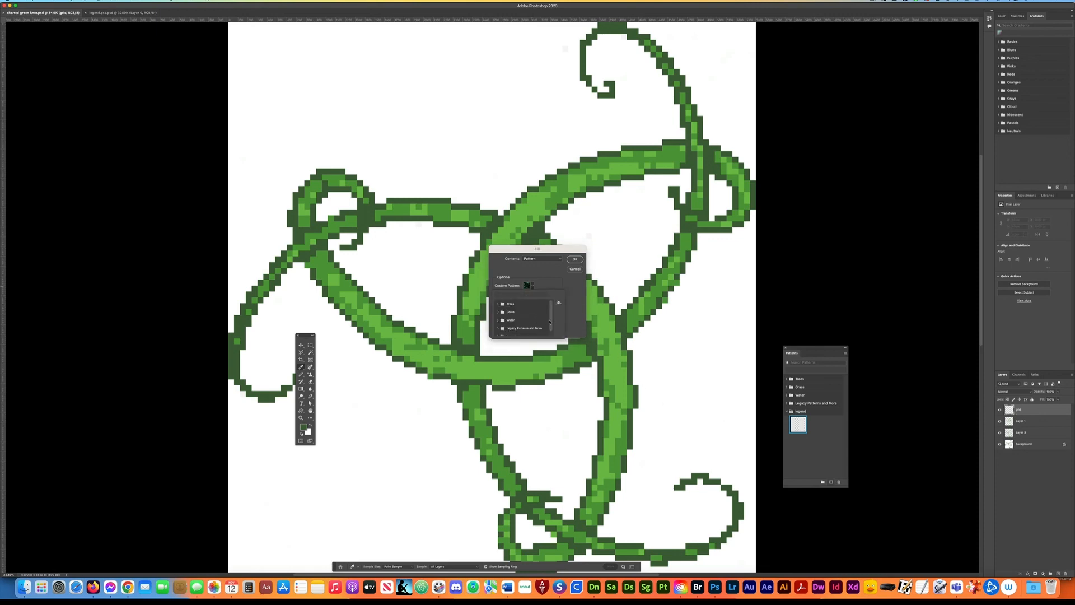
{"action": "scroll", "coordinate": [549, 327], "scroll_direction": "down", "scroll_amount": 1}
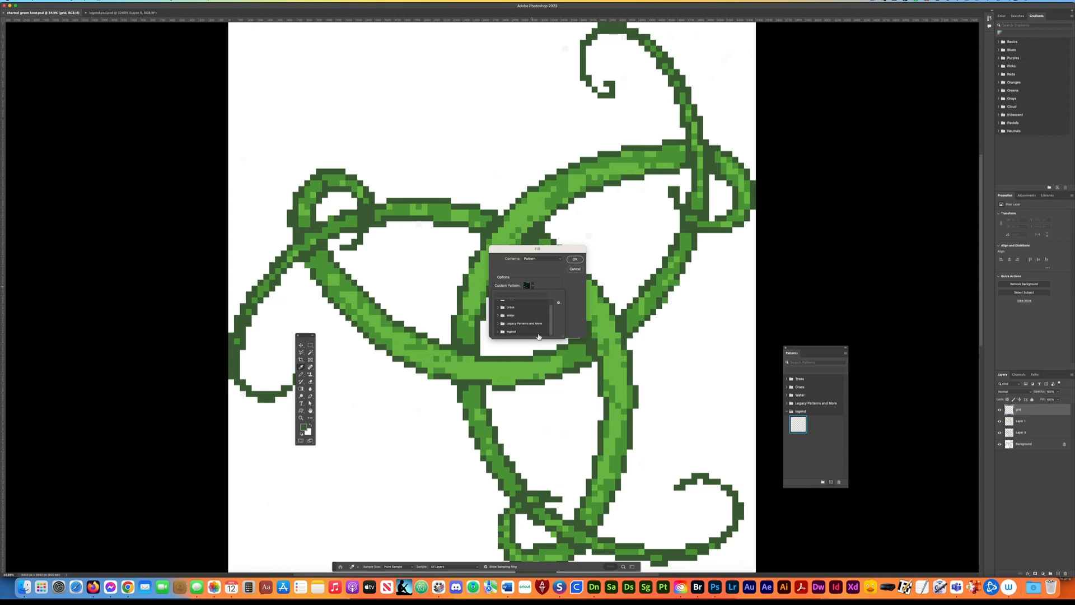
{"action": "left_click", "coordinate": [498, 332]}
{"action": "scroll", "coordinate": [549, 332], "scroll_direction": "down", "scroll_amount": 1}
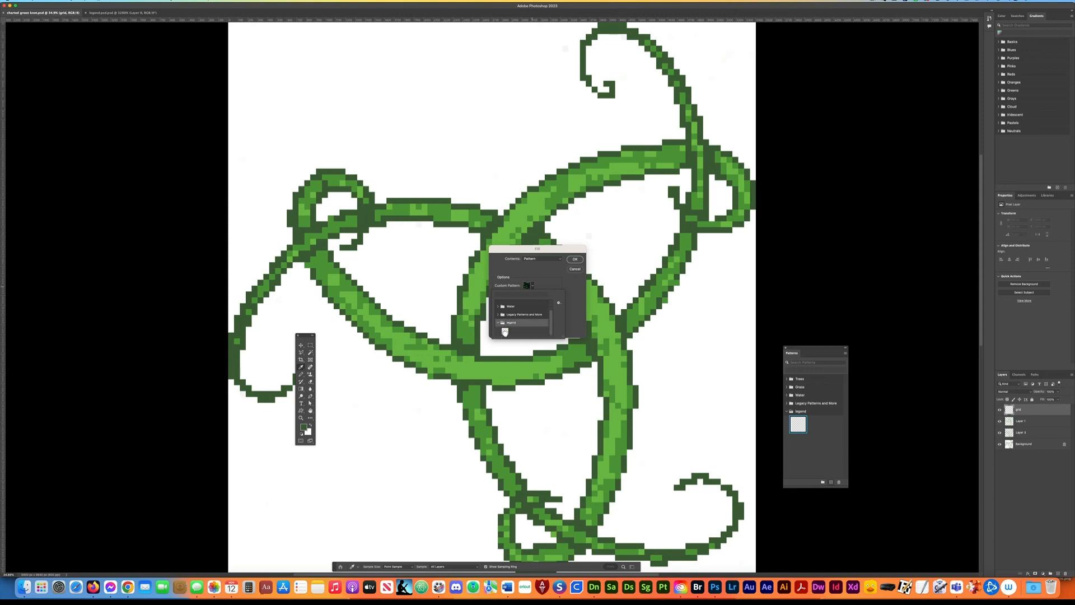
{"action": "left_click", "coordinate": [505, 331]}
{"action": "left_click", "coordinate": [574, 259]}
{"action": "left_click", "coordinate": [574, 259]}
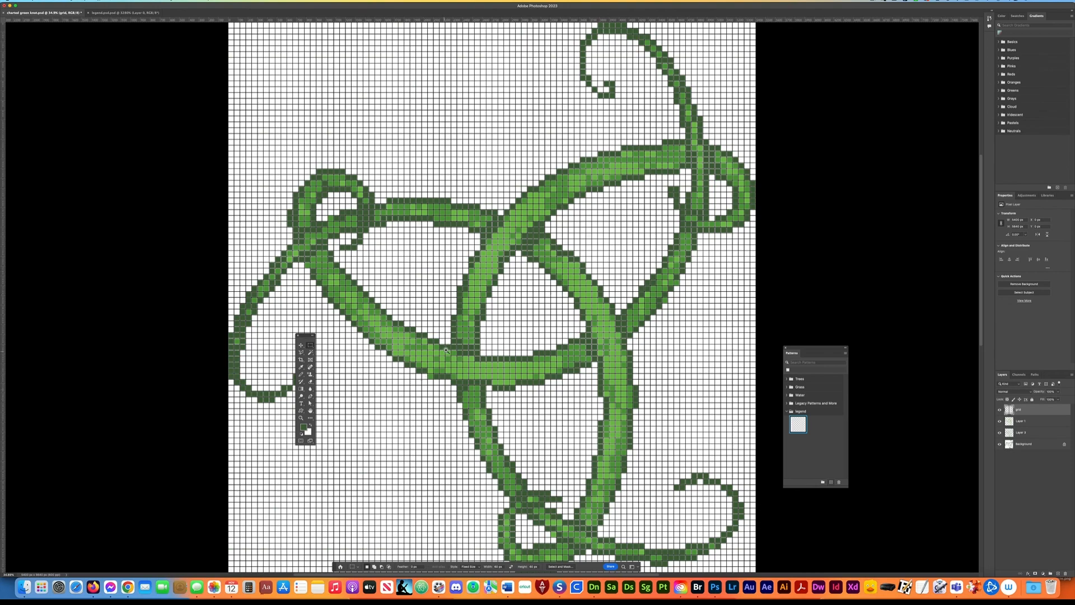
Check the filled grid and toggle Layer 1's visibility to identify its green, and rename that layer light green.
{"action": "scroll", "coordinate": [446, 350], "scroll_direction": "up", "scroll_amount": 5}
{"action": "scroll", "coordinate": [472, 373], "scroll_direction": "up", "scroll_amount": 3}
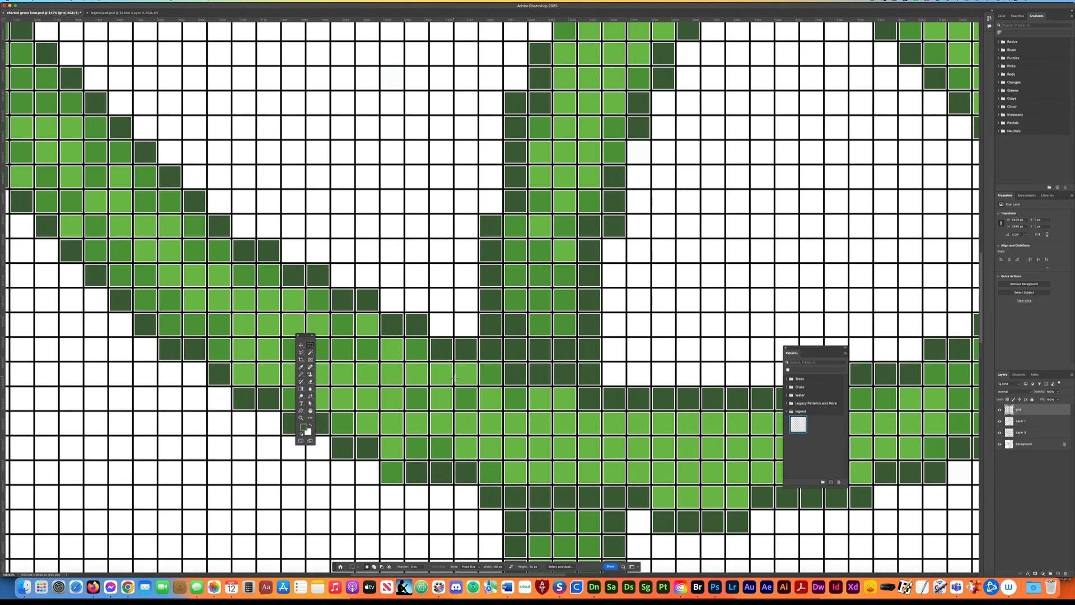
{"action": "key", "text": "super+0"}
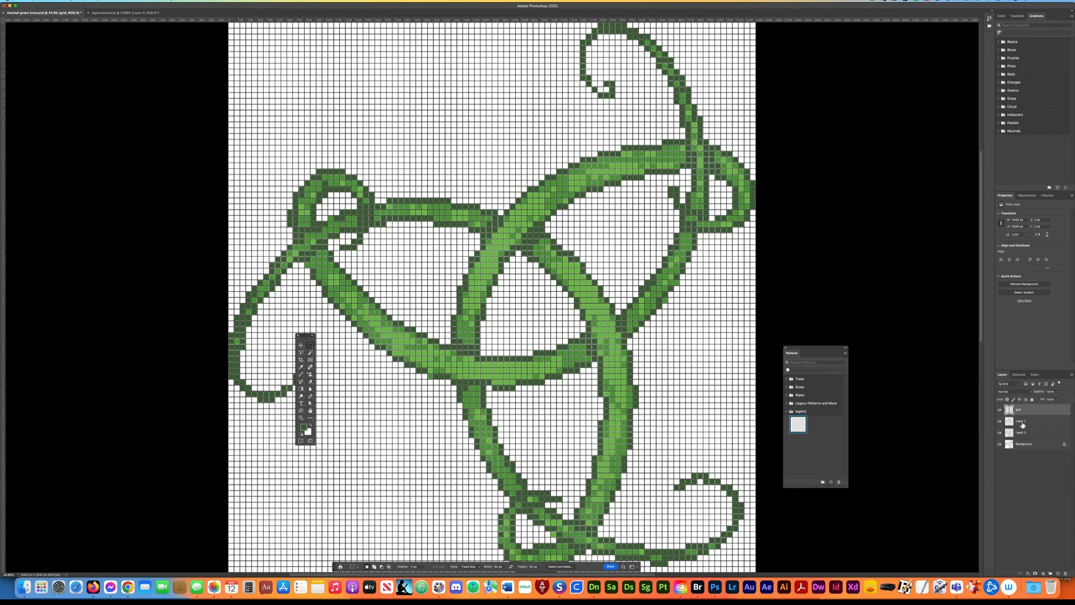
{"action": "left_click", "coordinate": [1001, 423]}
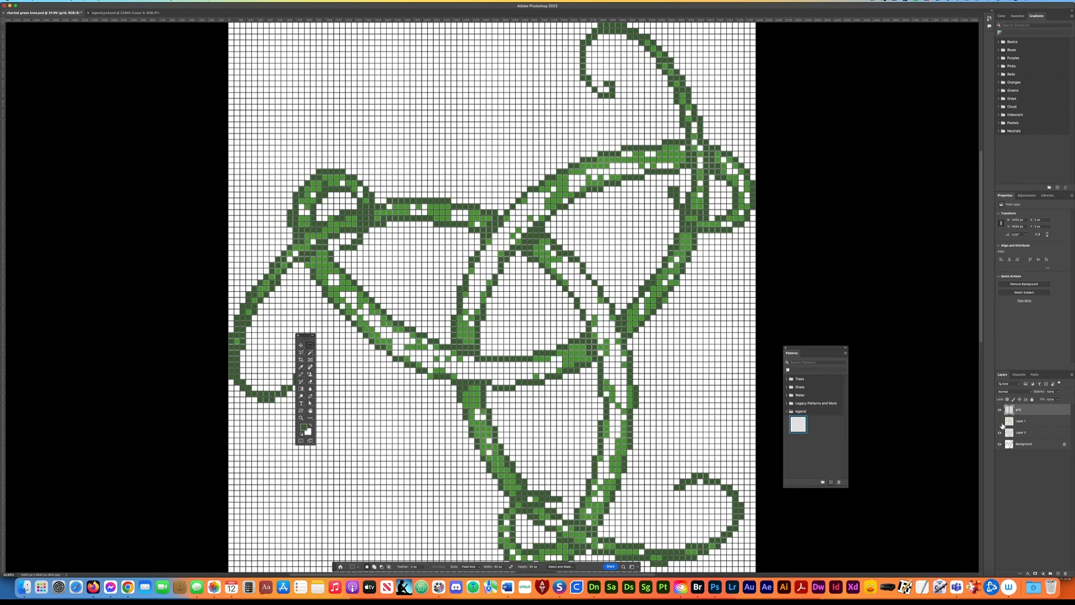
{"action": "left_click", "coordinate": [999, 421]}
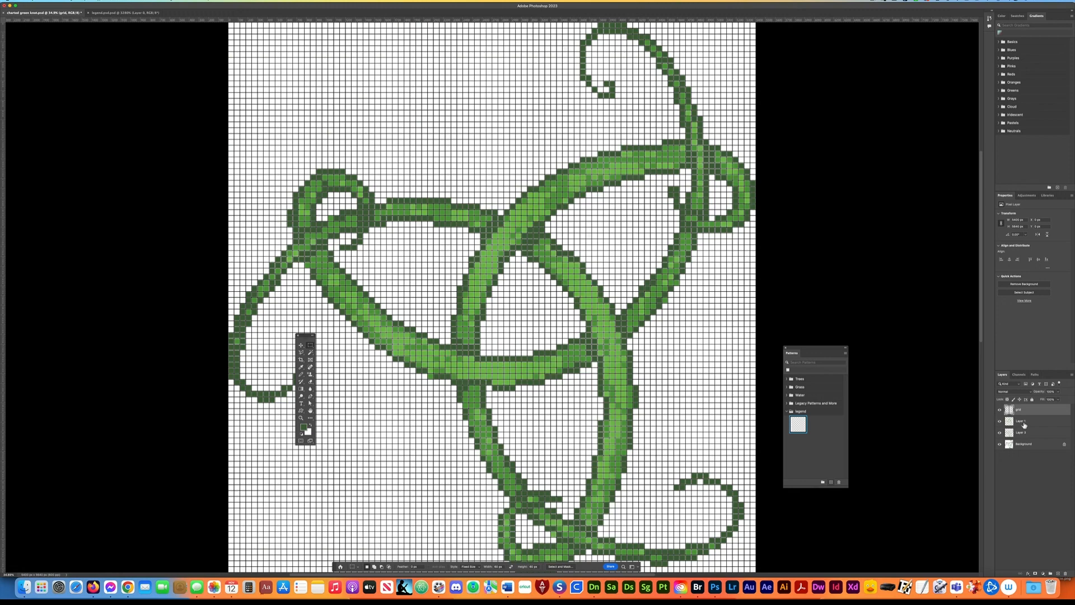
{"action": "double_click", "coordinate": [1021, 421]}
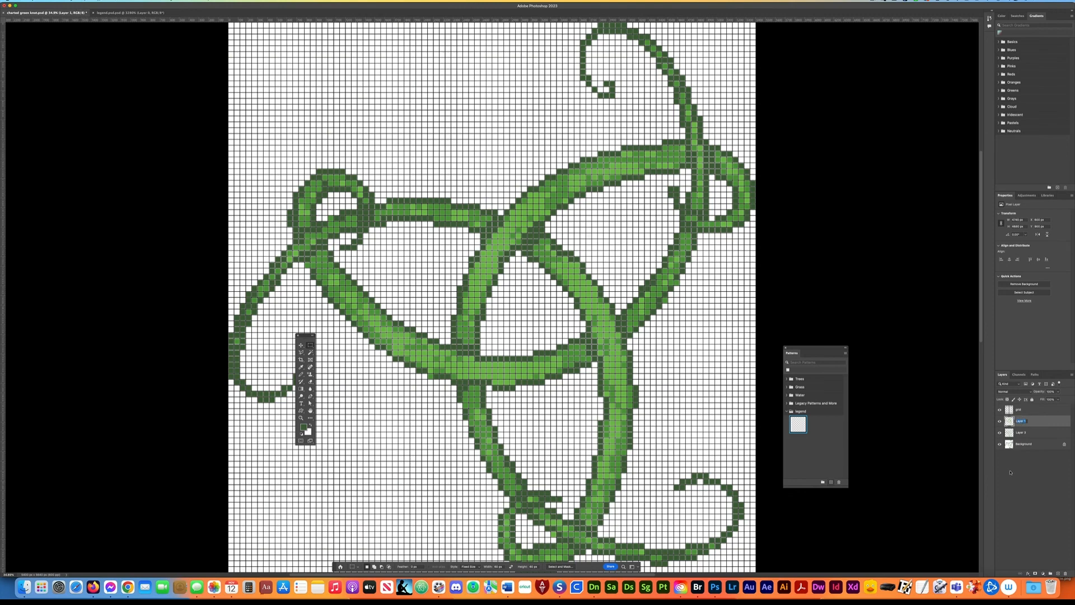
{"action": "type", "text": "light green"}
{"action": "key", "text": "Return"}
Switch to the legend document, add a new layer with Wingdings placeholder text, and set the text size to 2 pt.
{"action": "left_click", "coordinate": [126, 13]}
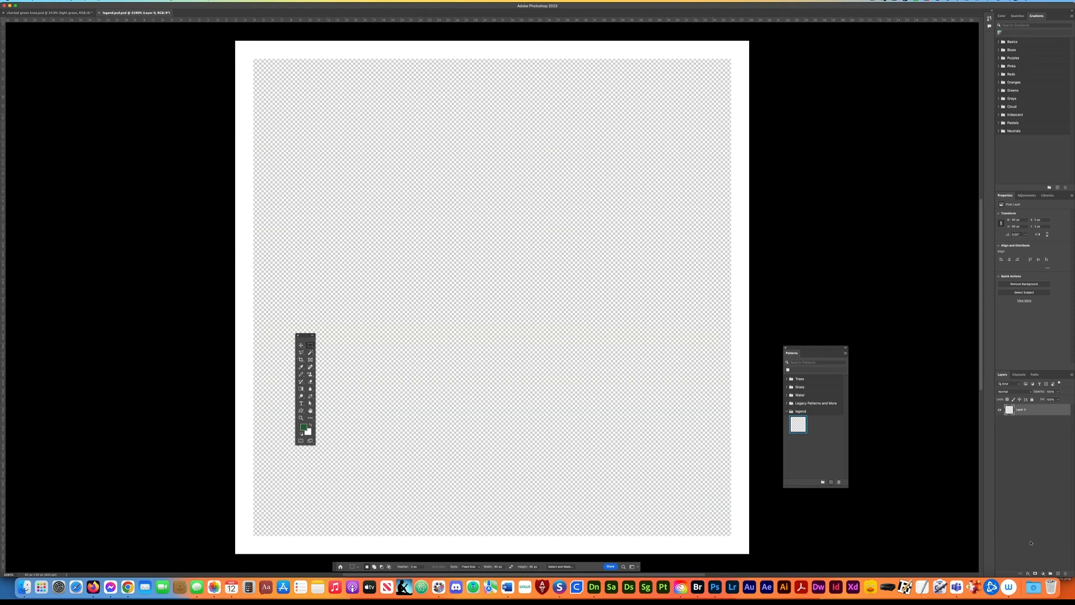
{"action": "left_click", "coordinate": [1058, 574]}
{"action": "left_click", "coordinate": [301, 403]}
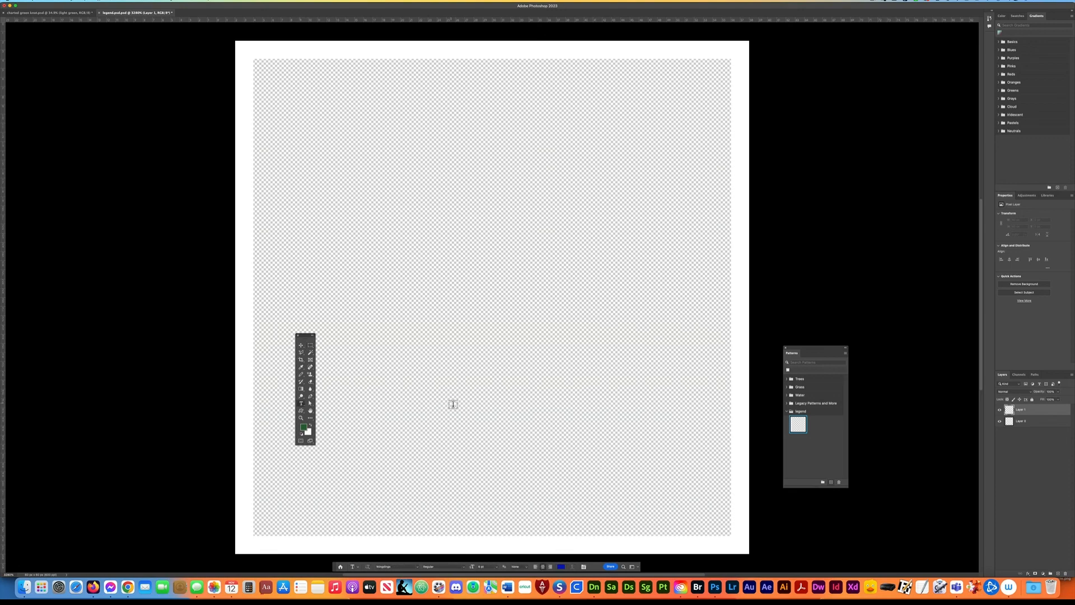
{"action": "left_click", "coordinate": [479, 413]}
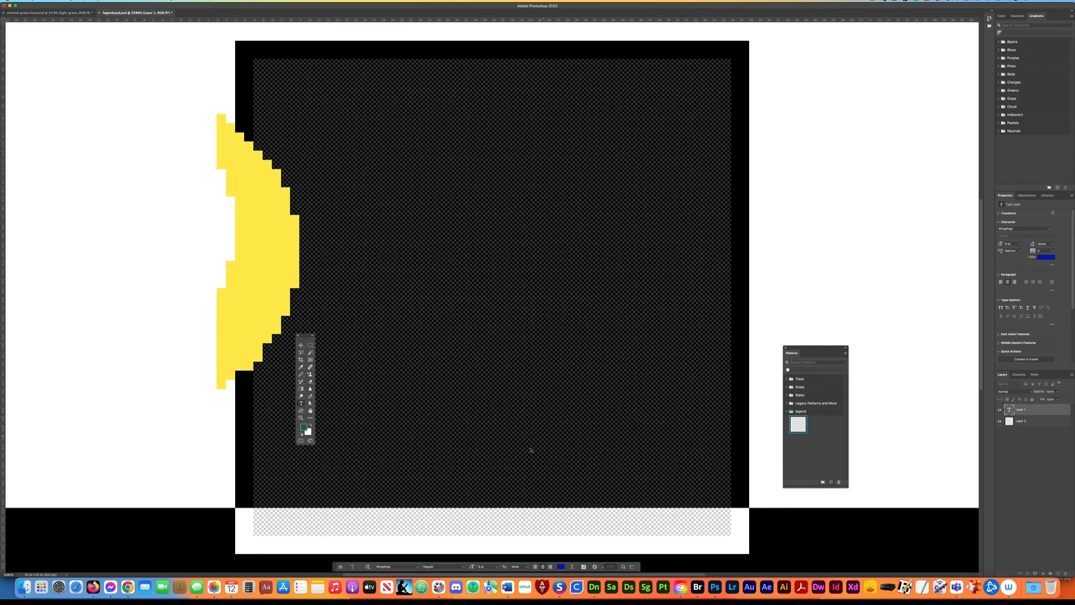
{"action": "left_click", "coordinate": [483, 566]}
{"action": "type", "text": "2"}
{"action": "key", "text": "Return"}
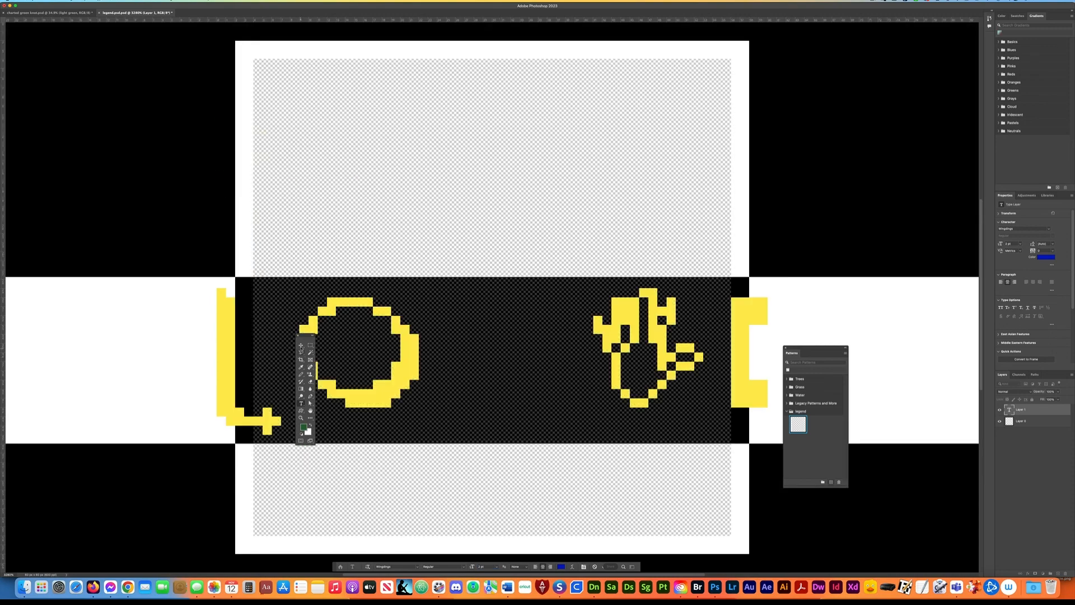
{"action": "left_click", "coordinate": [301, 346]}
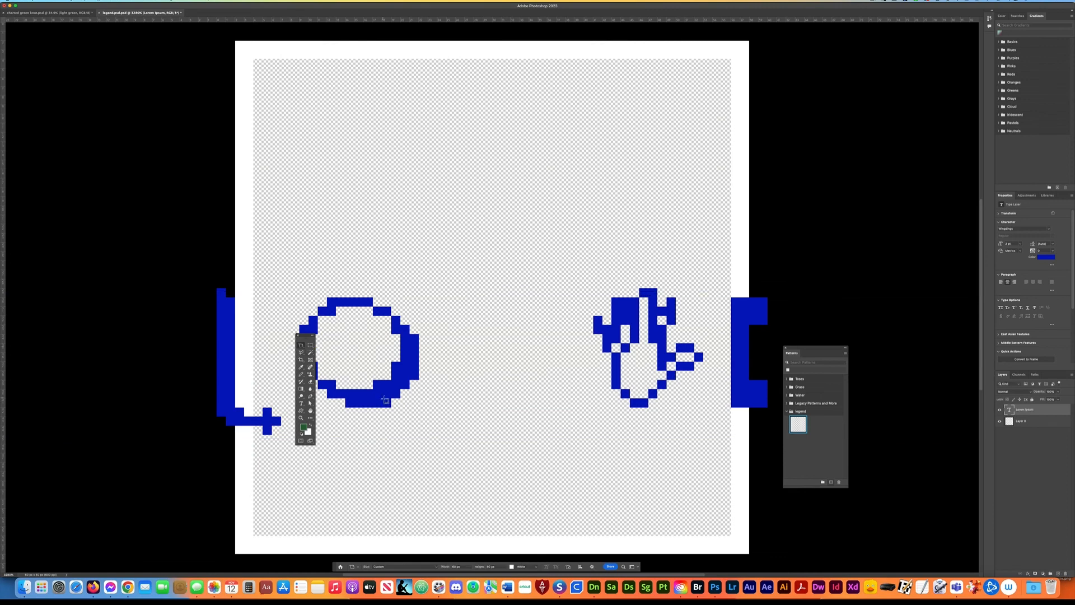
{"action": "left_click_drag", "start_coordinate": [397, 392], "coordinate": [401, 398]}
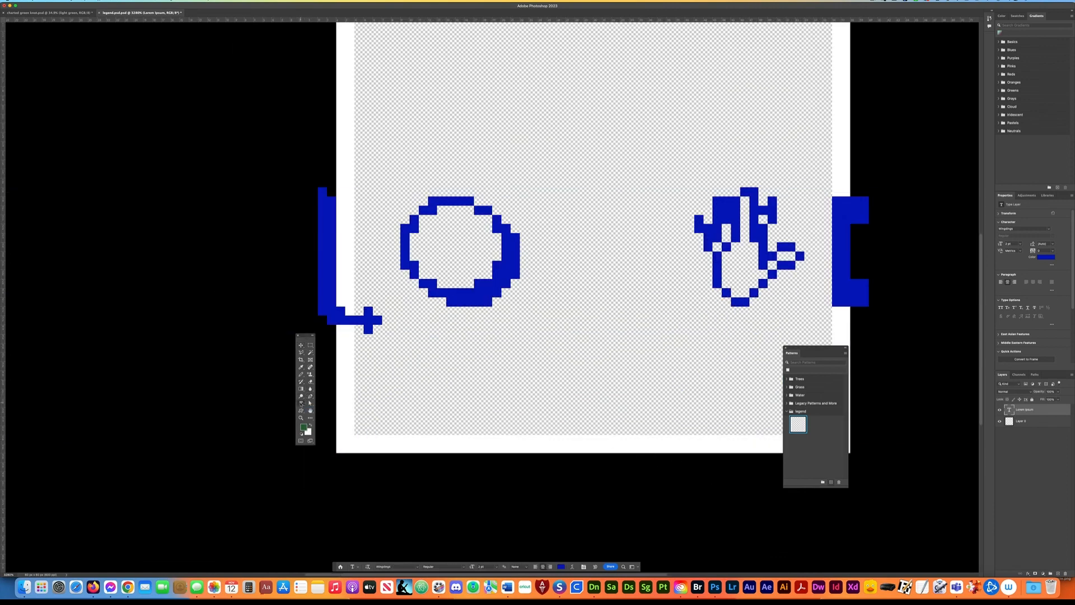
Replace all of the placeholder text with the letter a as a single Wingdings symbol.
{"action": "left_click", "coordinate": [301, 403]}
{"action": "double_click", "coordinate": [522, 270]}
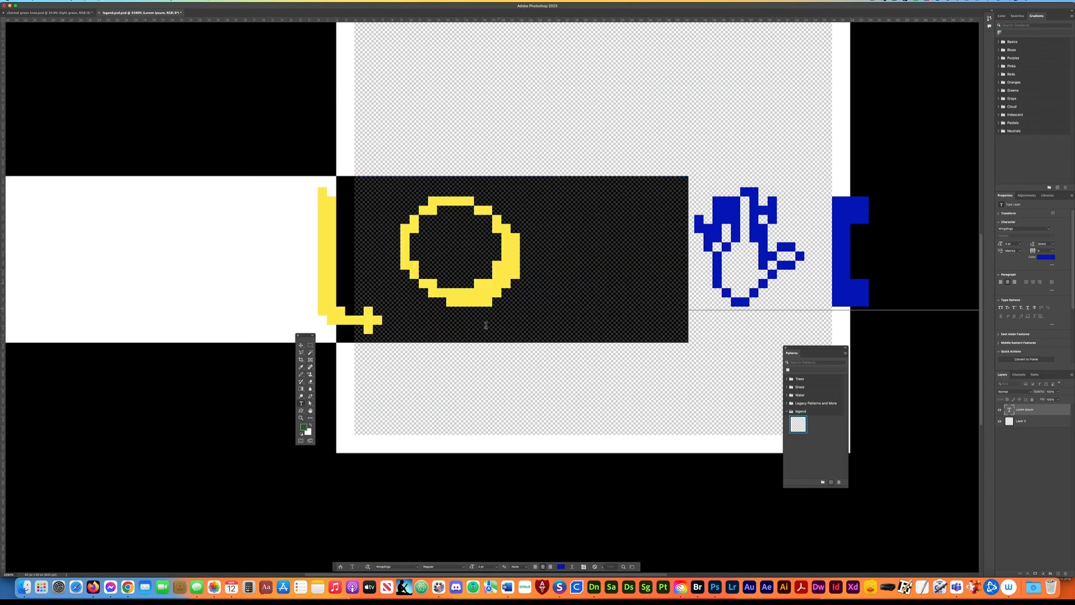
{"action": "key", "text": "super+a"}
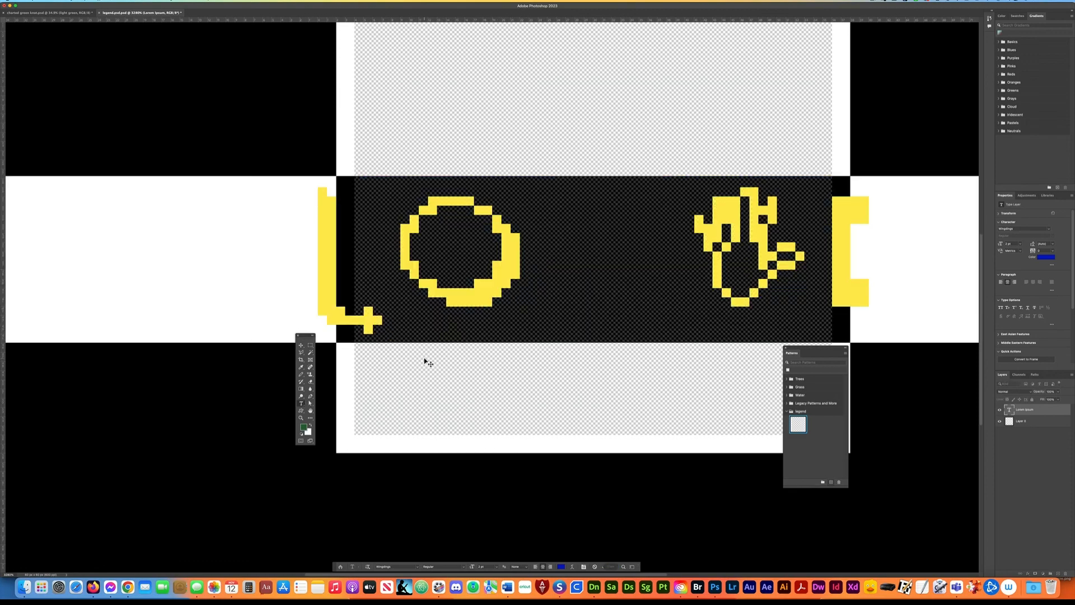
{"action": "type", "text": "a"}
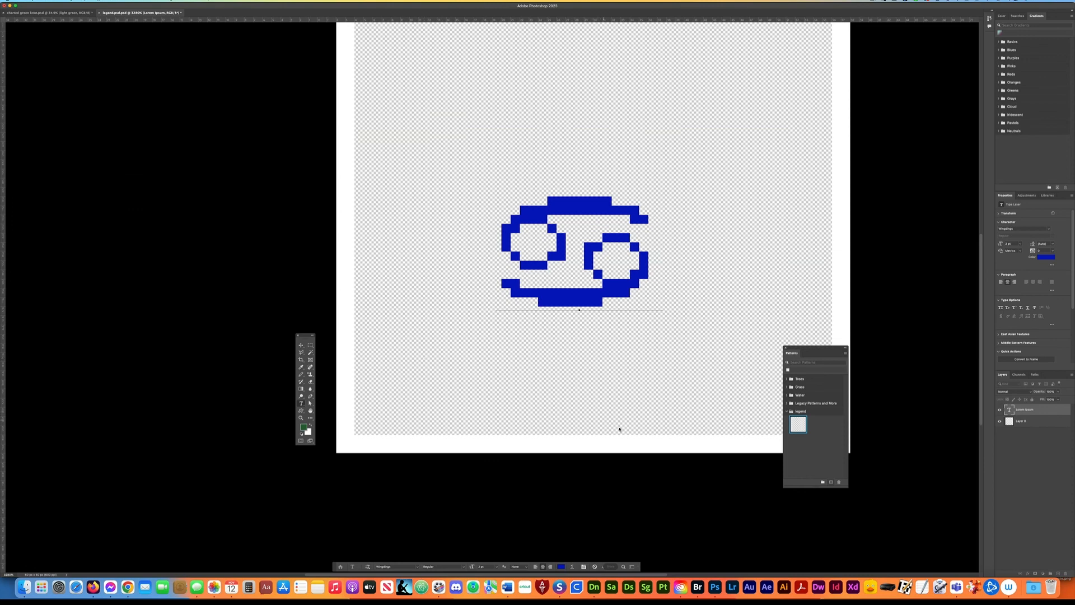
Enlarge the Wingdings symbol to 6 pt and commit the text.
{"action": "key", "text": "super+a"}
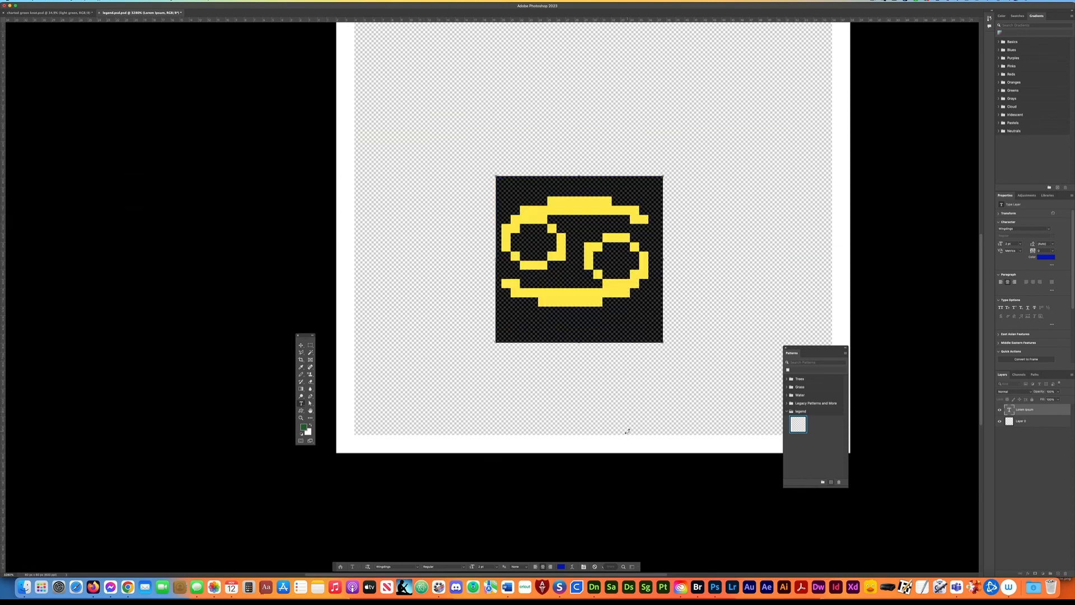
{"action": "left_click", "coordinate": [497, 567]}
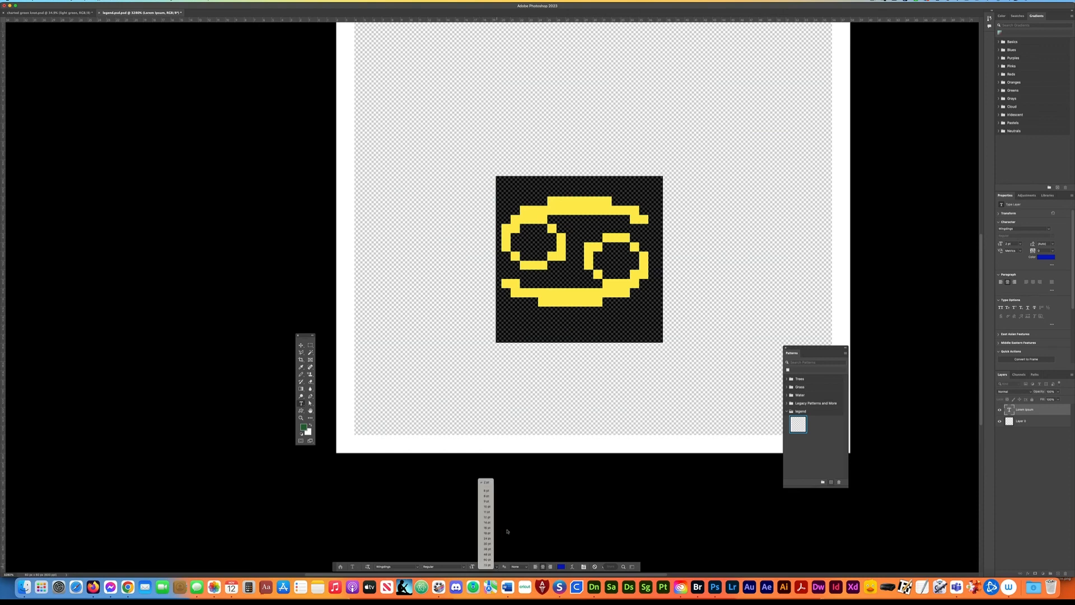
{"action": "left_click", "coordinate": [486, 491]}
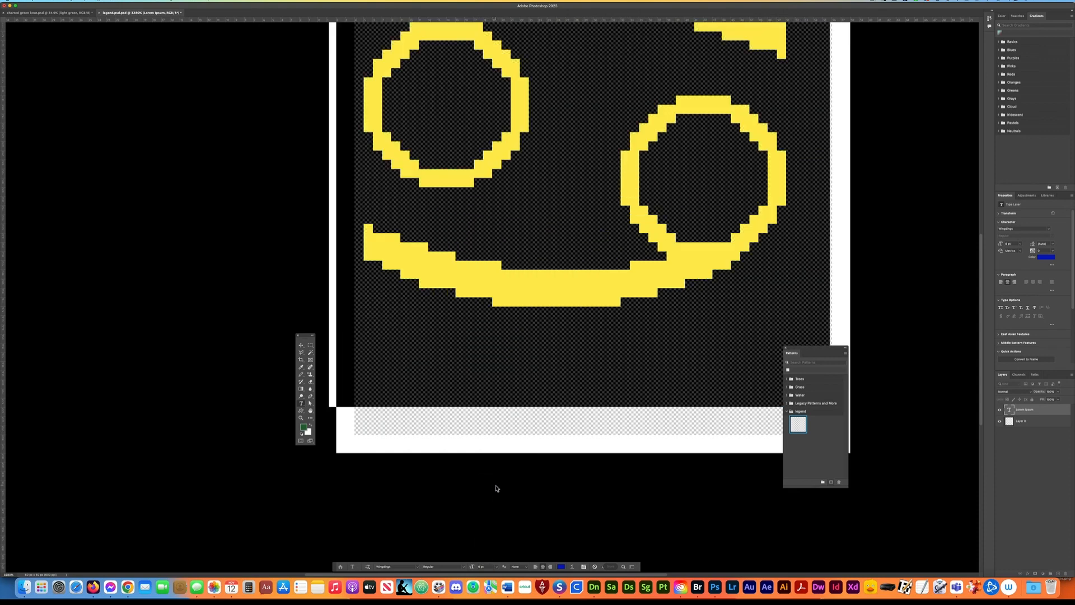
{"action": "key", "text": "Right"}
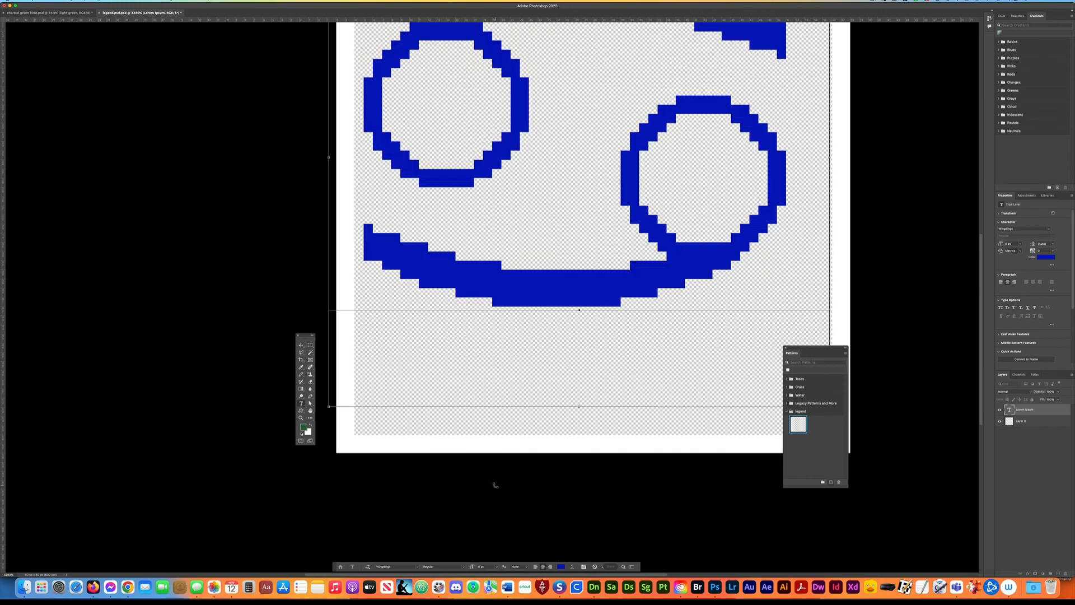
{"action": "key", "text": "shift+Left"}
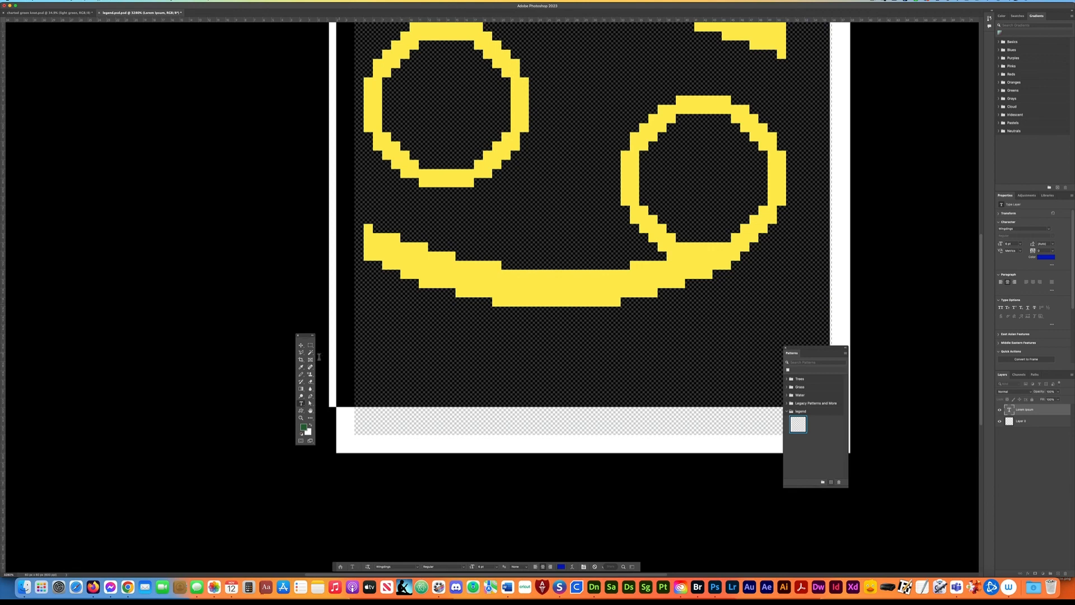
{"action": "left_click", "coordinate": [300, 345]}
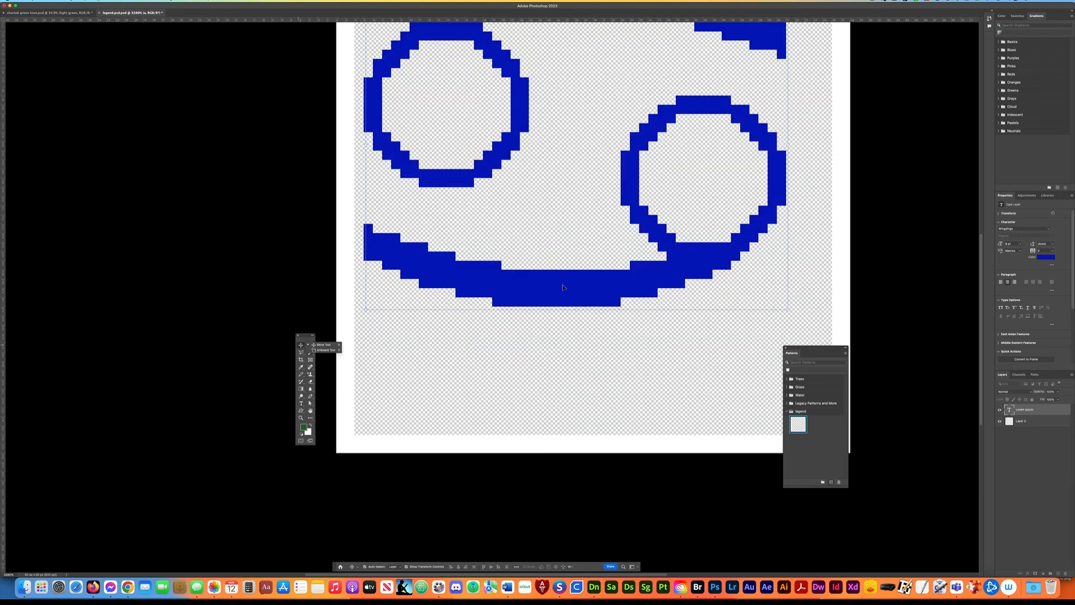
Move the enlarged symbol so it sits centered inside the white border of the square.
{"action": "left_click_drag", "start_coordinate": [566, 286], "coordinate": [588, 347]}
{"action": "double_click", "coordinate": [588, 349]}
{"action": "scroll", "coordinate": [590, 363], "scroll_direction": "down", "scroll_amount": 2}
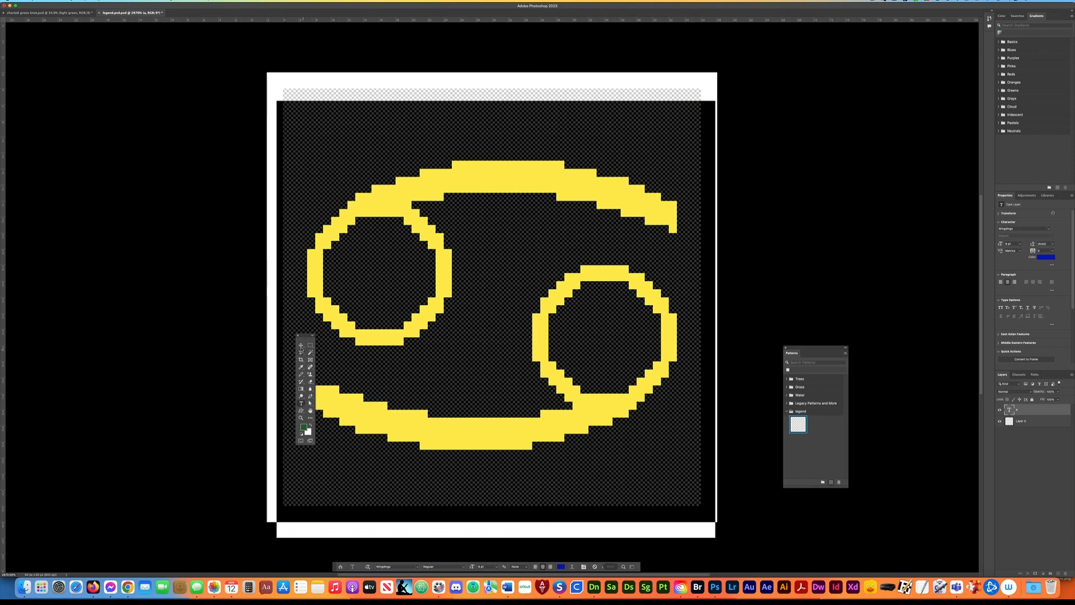
{"action": "left_click", "coordinate": [301, 345]}
{"action": "mouse_move", "coordinate": [476, 444]}
{"action": "left_mouse_down"}
{"action": "mouse_move", "coordinate": [475, 465]}
{"action": "mouse_move", "coordinate": [476, 434]}
{"action": "left_mouse_up"}
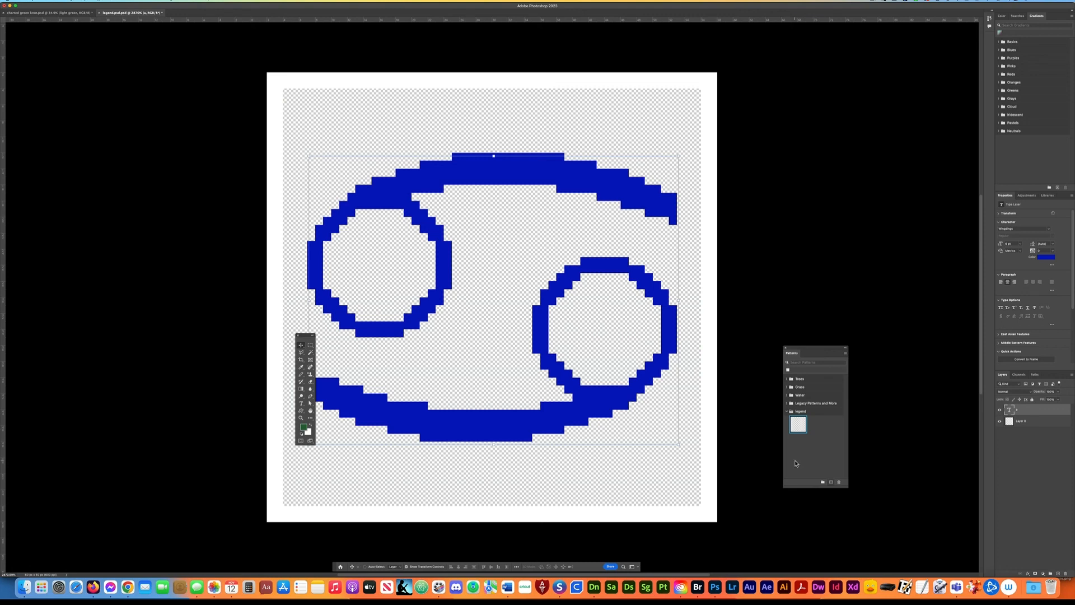
Add the symbol to the legend pattern group as a pattern named light green and place it beside the grid pattern.
{"action": "left_click", "coordinate": [806, 468]}
{"action": "left_click", "coordinate": [831, 482]}
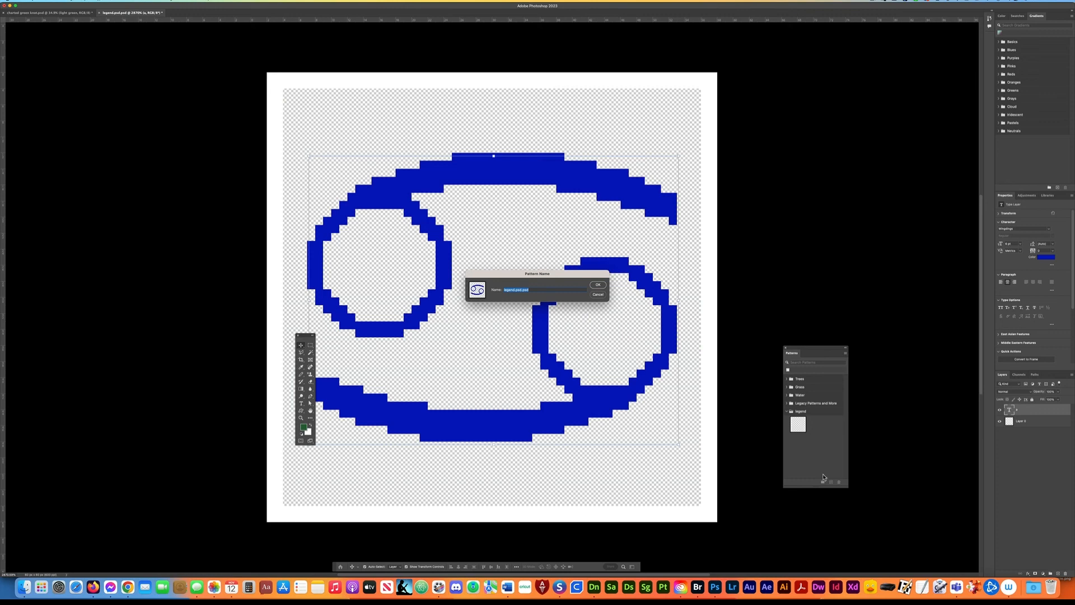
{"action": "key", "text": "BackSpace"}
{"action": "key", "text": "Return"}
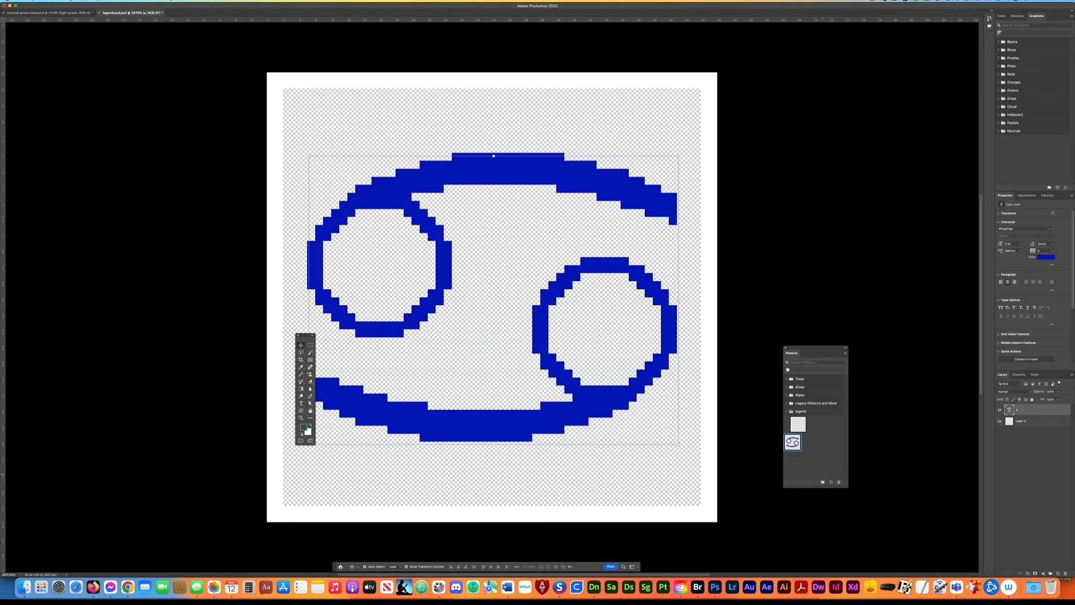
{"action": "left_click_drag", "start_coordinate": [792, 444], "coordinate": [816, 425]}
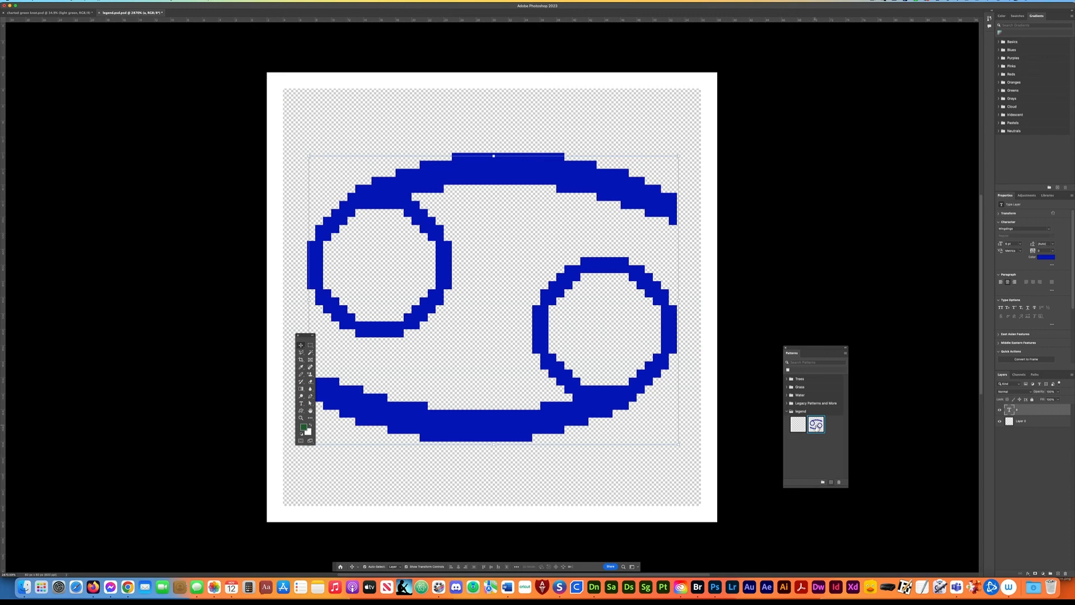
{"action": "left_click", "coordinate": [818, 432]}
Convert the white border layer under the symbol into a solid white Background layer.
{"action": "left_click", "coordinate": [1027, 426]}
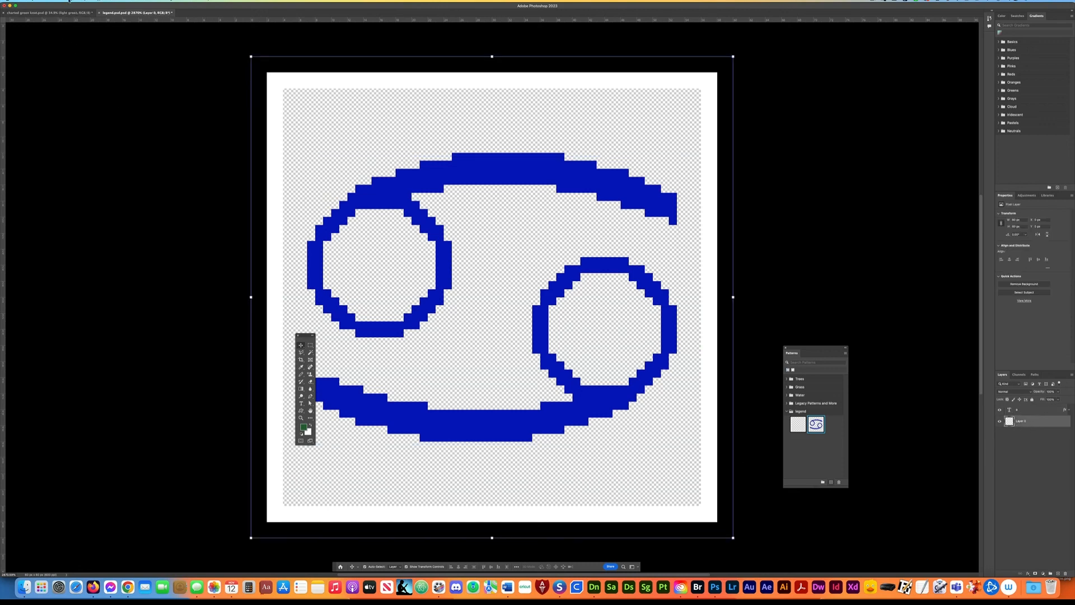
{"action": "left_click", "coordinate": [70, 2]}
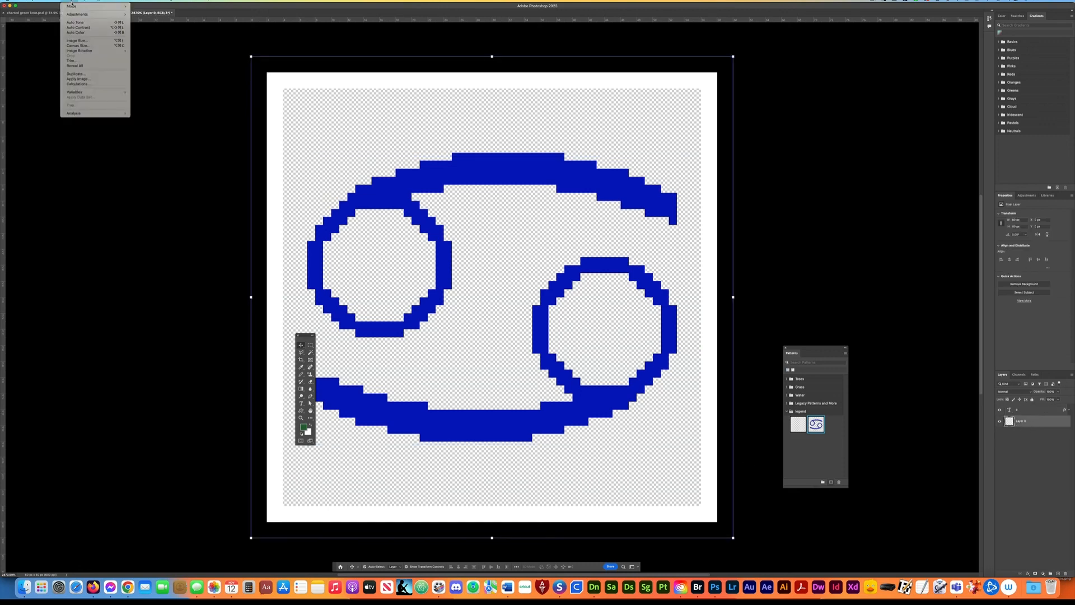
{"action": "mouse_move", "coordinate": [87, 2]}
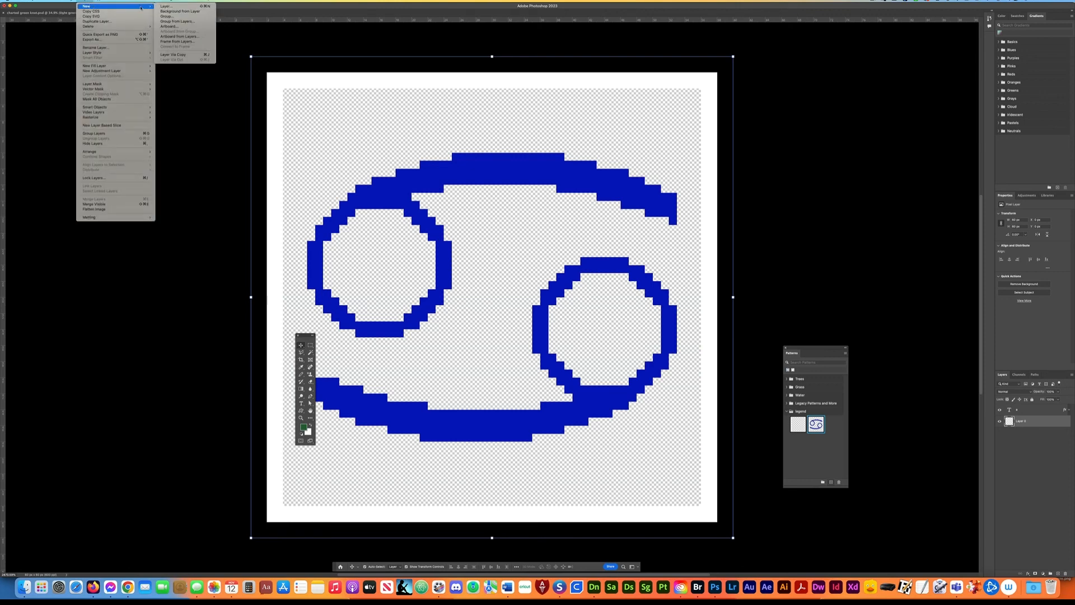
{"action": "left_click", "coordinate": [170, 13]}
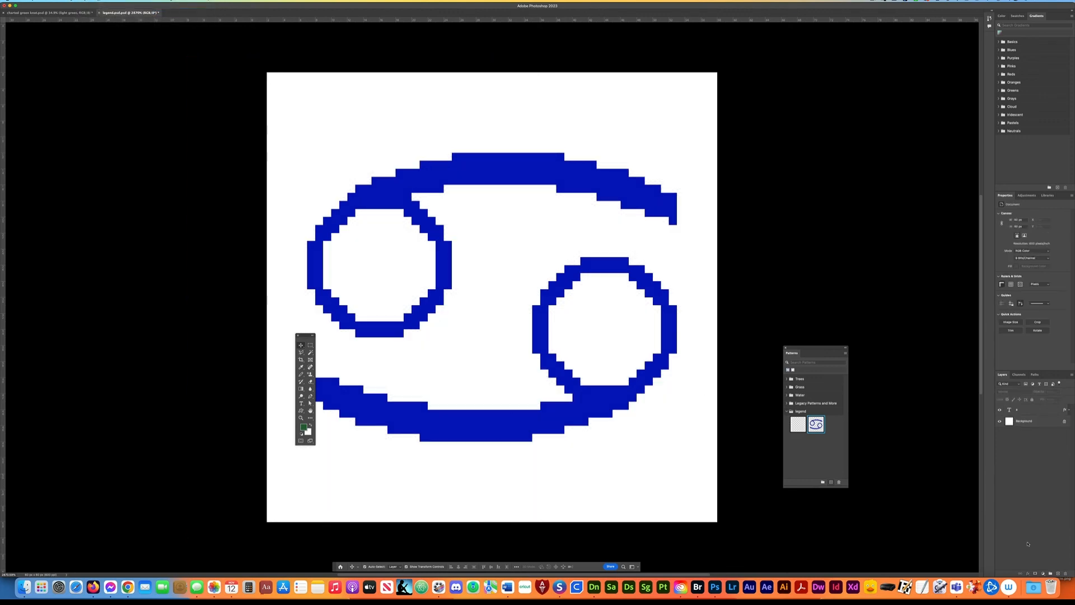
Add an empty layer above the symbol and toggle the Background layer's visibility to check it.
{"action": "left_click", "coordinate": [1058, 574]}
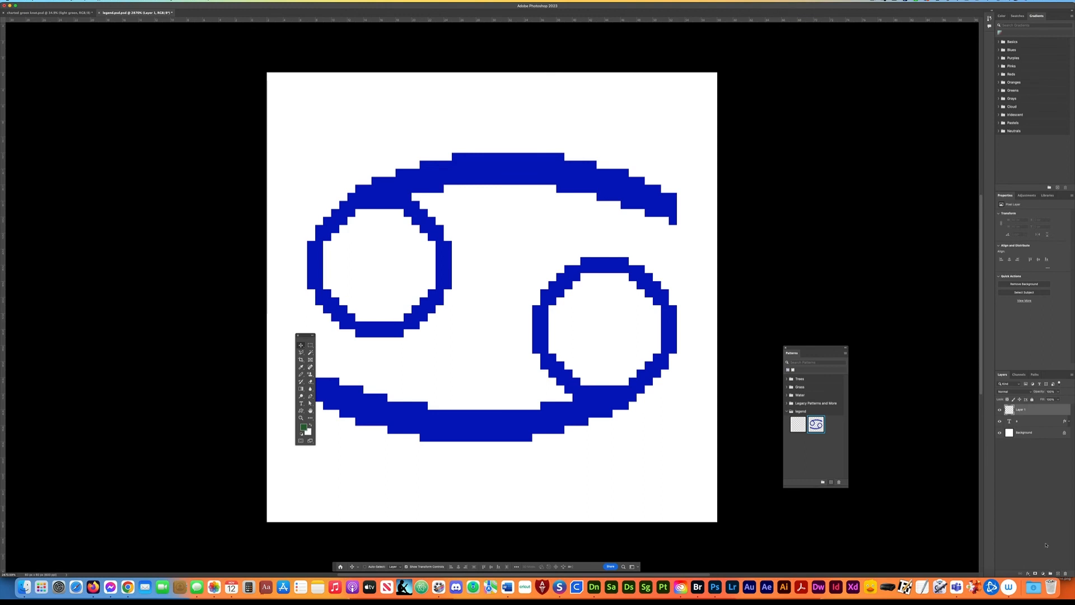
{"action": "left_click", "coordinate": [1035, 436]}
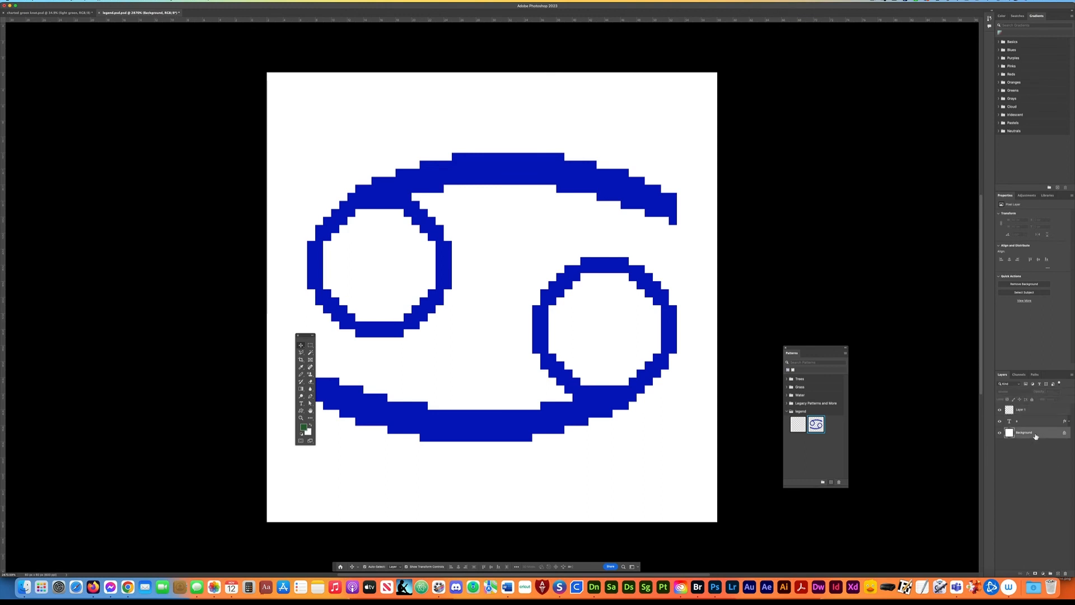
{"action": "left_click", "coordinate": [1002, 434]}
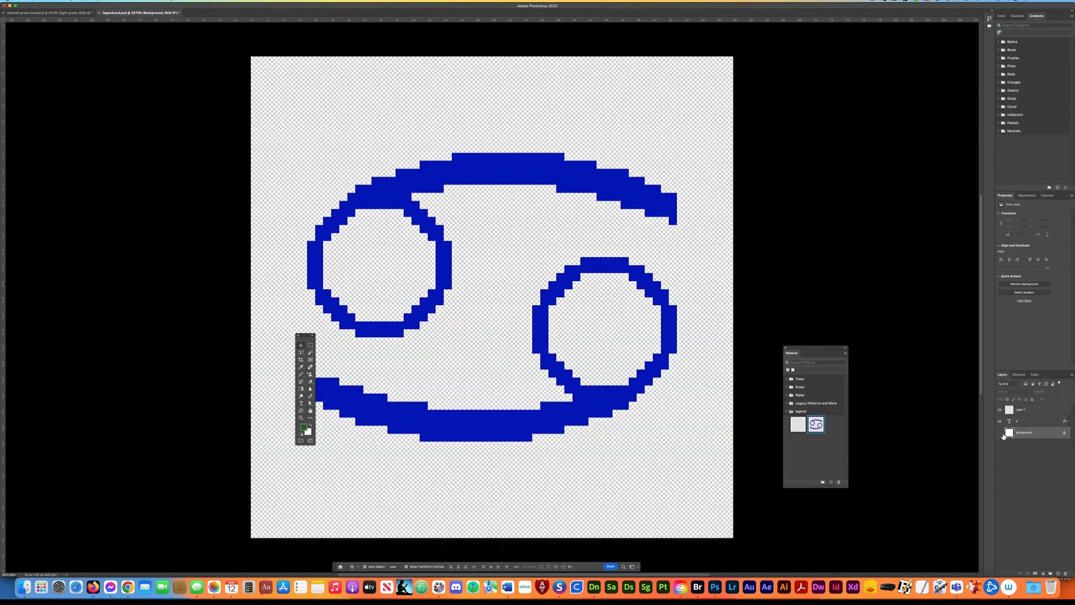
{"action": "left_click", "coordinate": [1001, 432]}
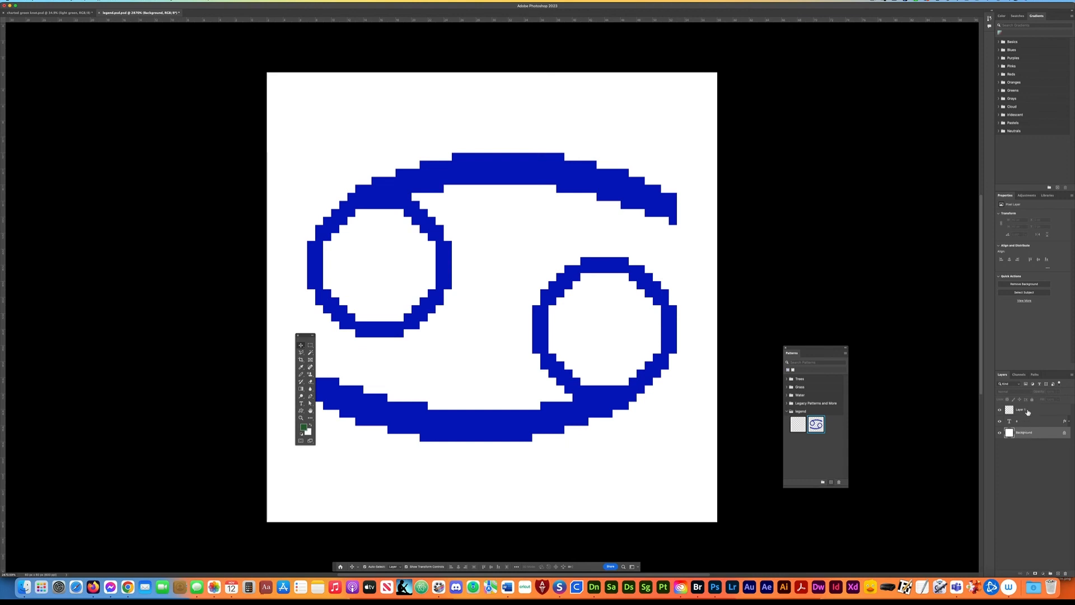
{"action": "left_click", "coordinate": [1027, 412]}
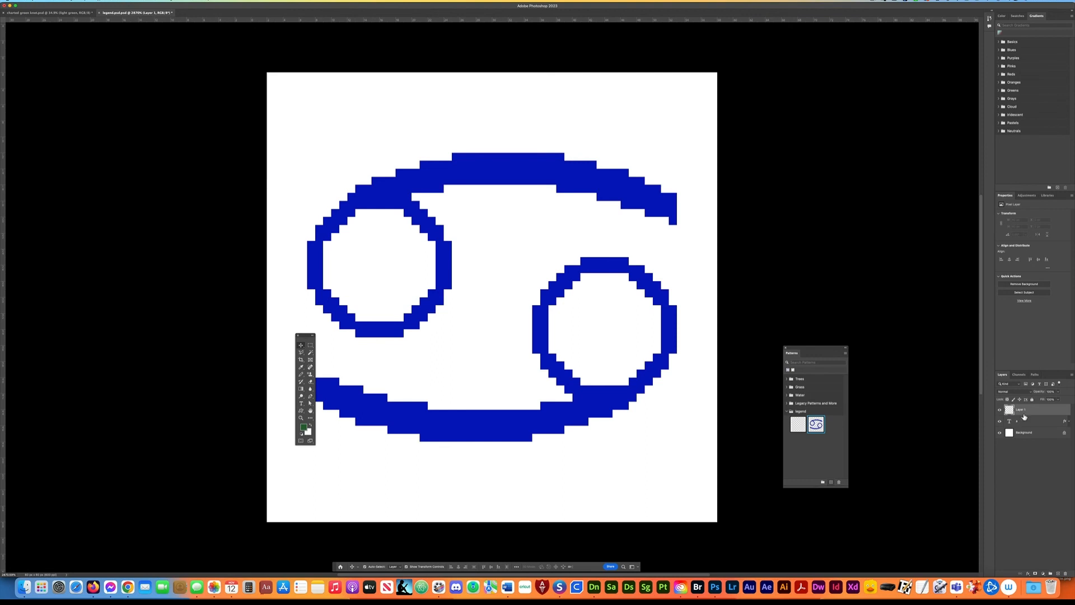
Delete the light green pattern from the legend group and discard the pattern fill layer.
{"action": "left_click", "coordinate": [819, 427]}
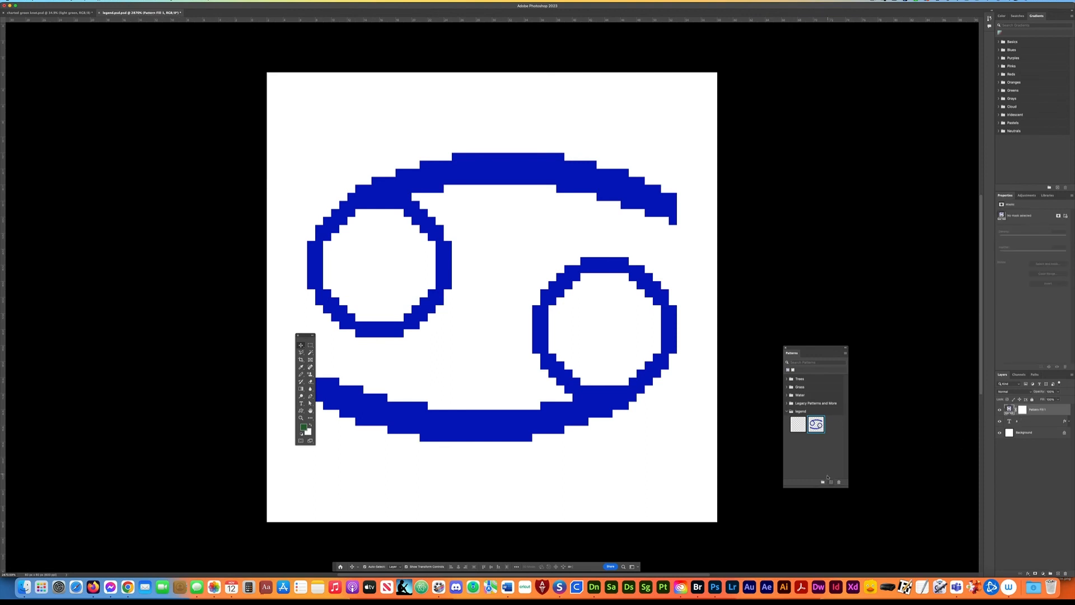
{"action": "left_click", "coordinate": [839, 482]}
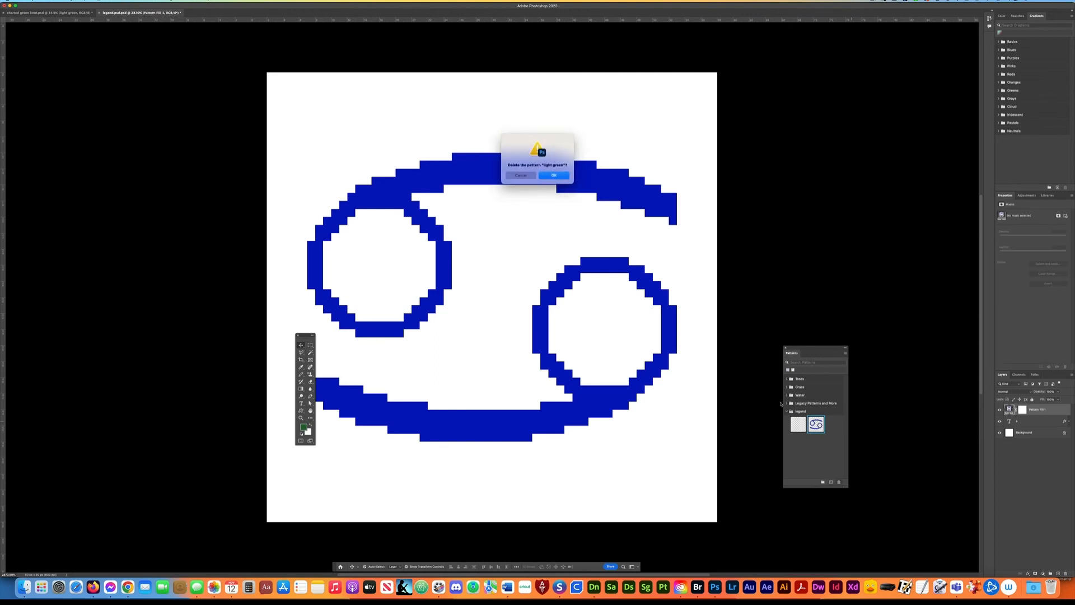
{"action": "left_click", "coordinate": [555, 175]}
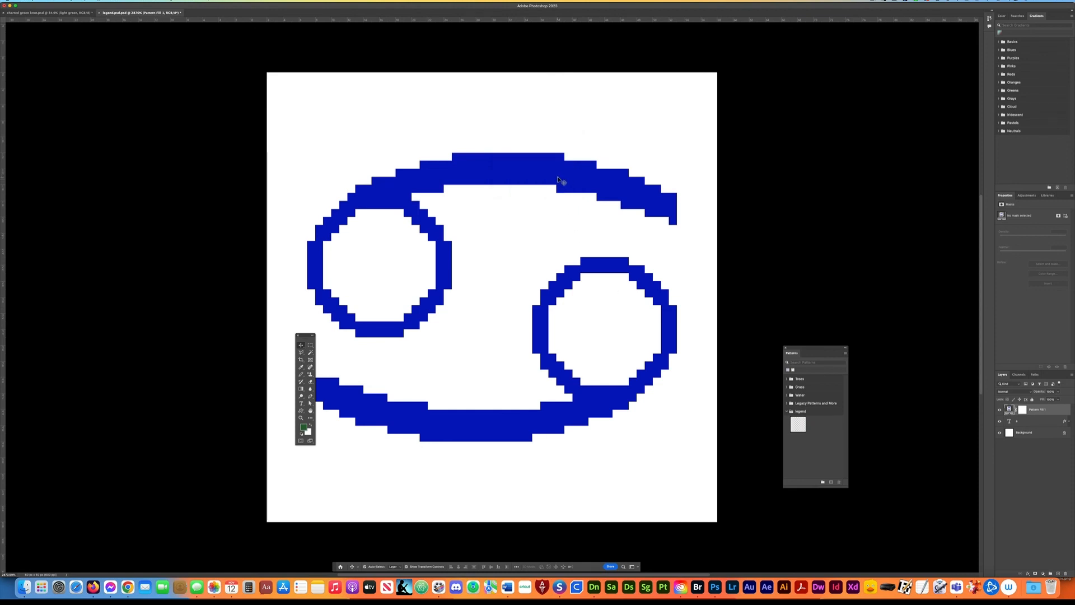
{"action": "left_click_drag", "start_coordinate": [1043, 418], "coordinate": [1061, 575]}
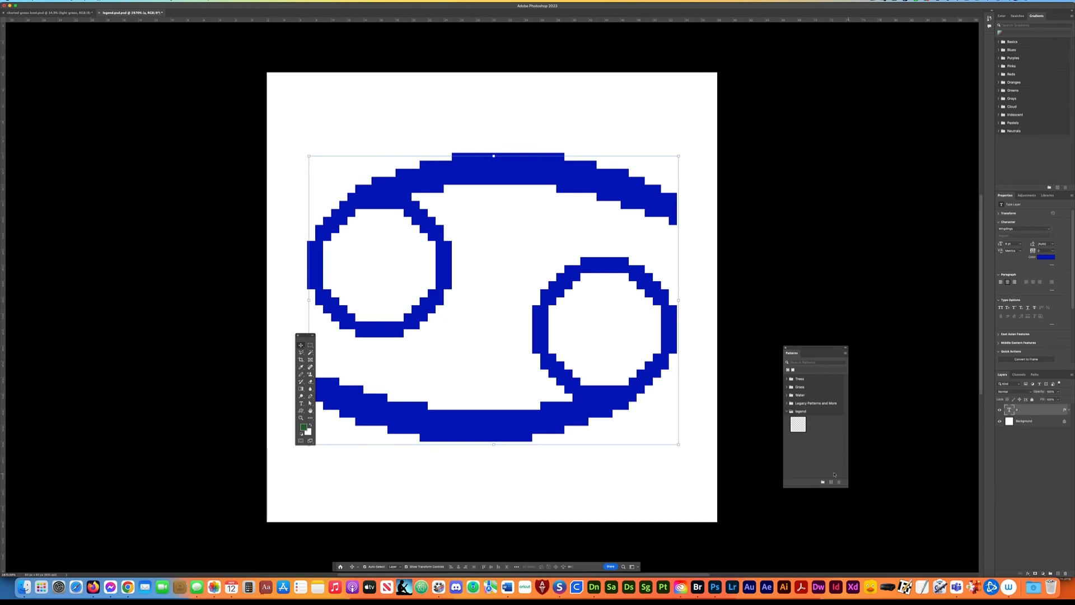
Add the symbol on its white background to the legend pattern group as a new pattern for the light green.
{"action": "left_click", "coordinate": [819, 413]}
{"action": "left_click", "coordinate": [830, 481]}
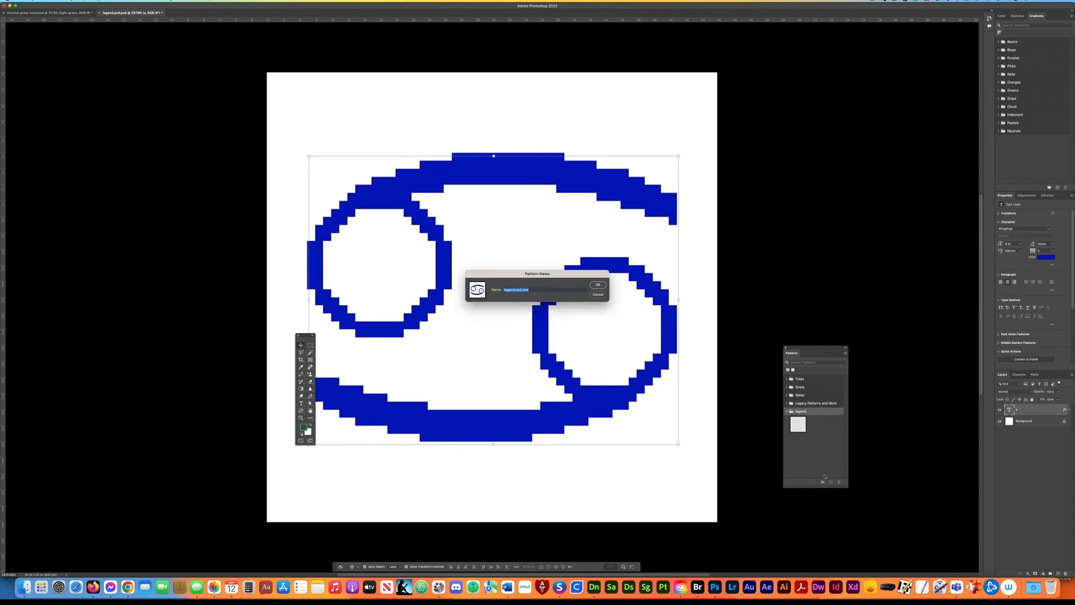
{"action": "key", "text": "BackSpace"}
{"action": "type", "text": "I gree"}
{"action": "key", "text": "Return"}
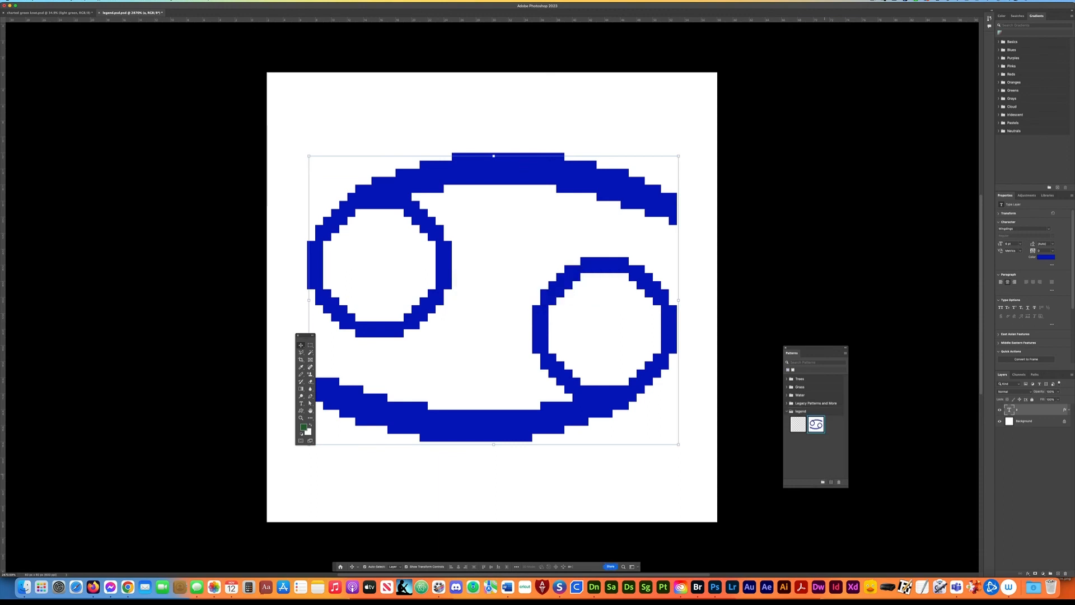
Recolor the blue symbol text to a bright green foreground color.
{"action": "left_click", "coordinate": [301, 403]}
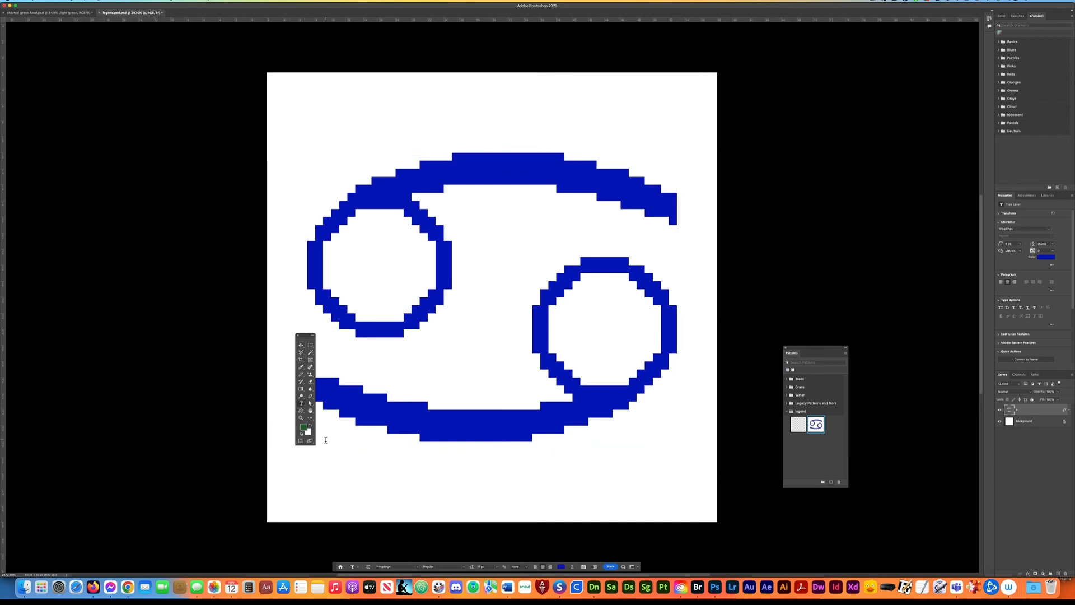
{"action": "left_click", "coordinate": [443, 393]}
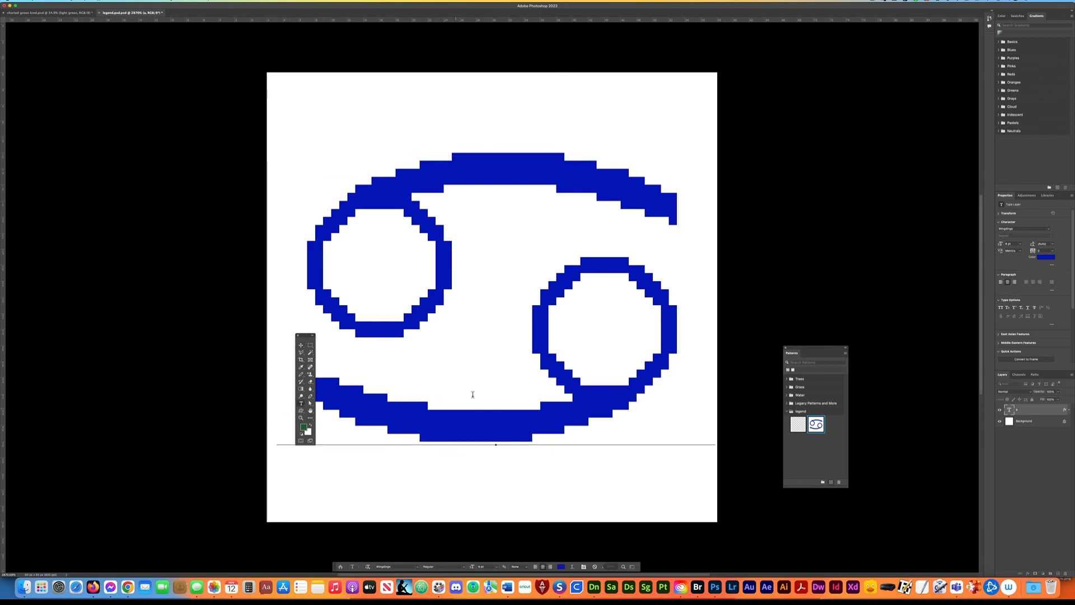
{"action": "key", "text": "super+a"}
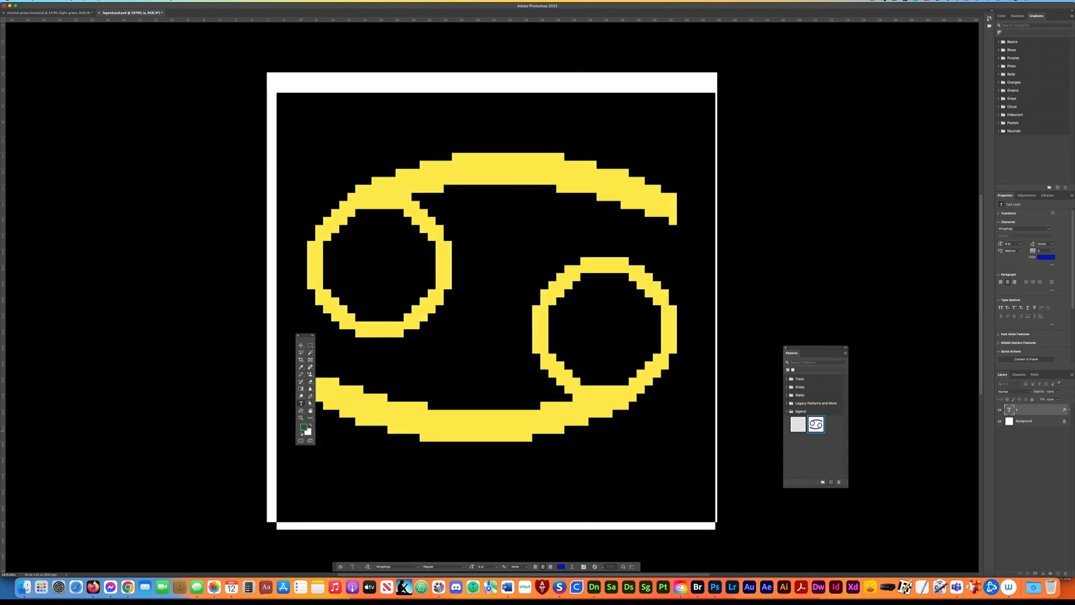
{"action": "left_click", "coordinate": [304, 427]}
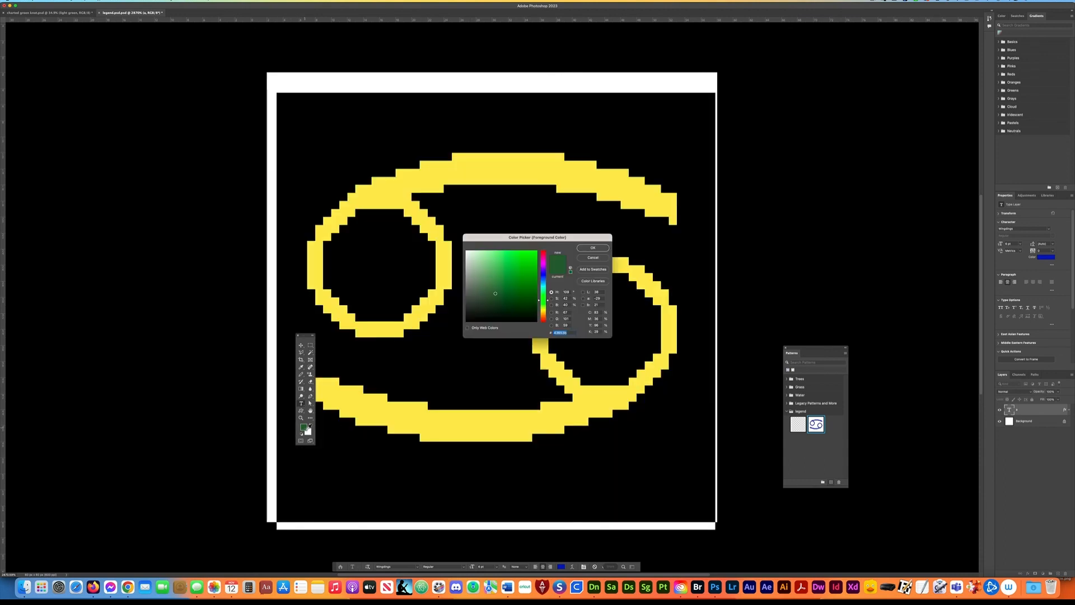
{"action": "left_click", "coordinate": [534, 256]}
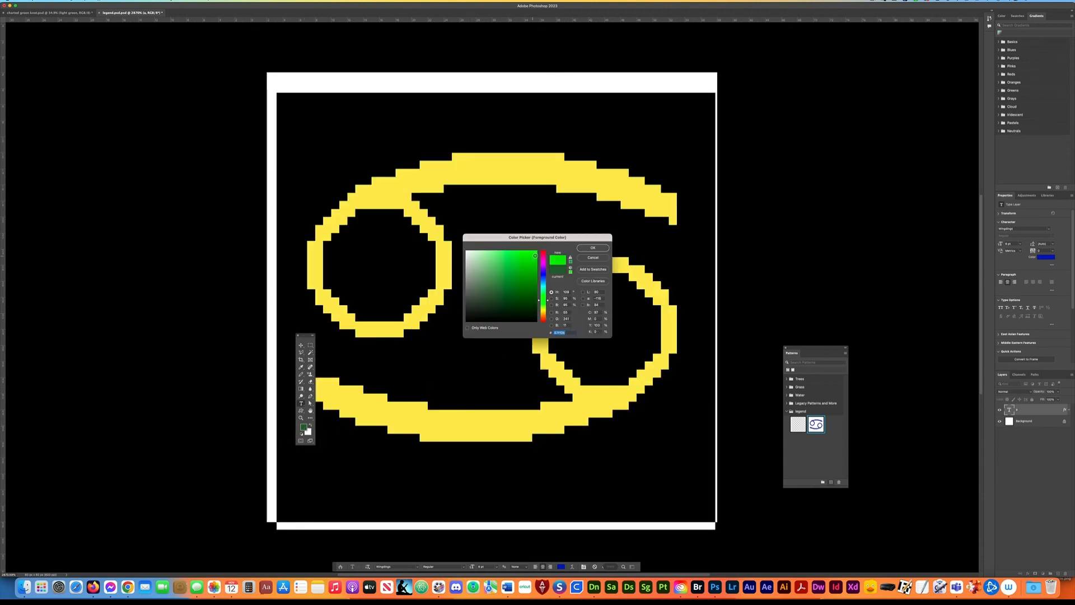
{"action": "left_click", "coordinate": [593, 248]}
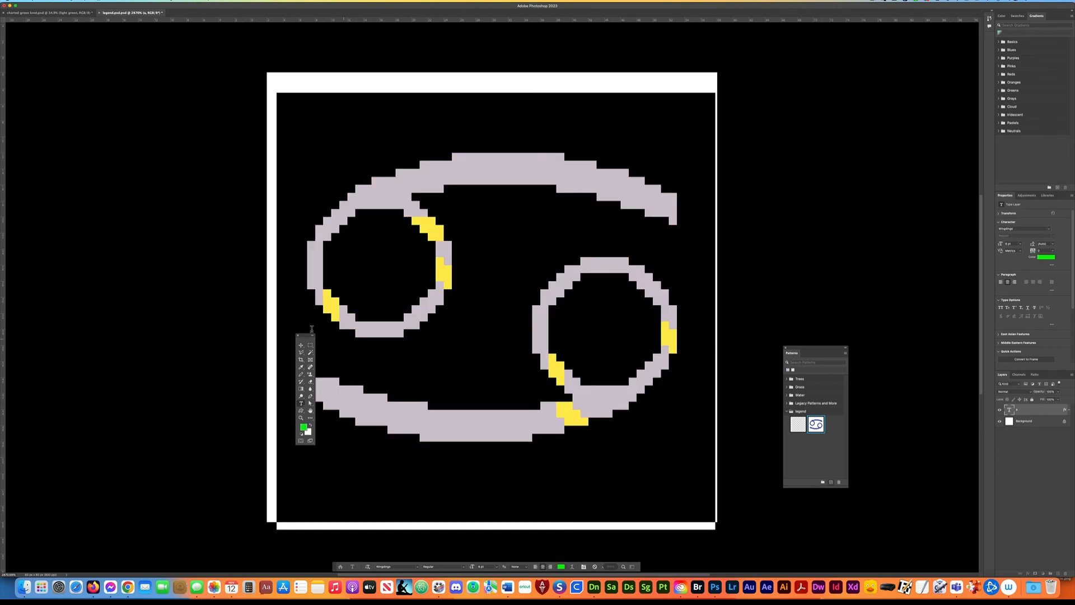
{"action": "left_click", "coordinate": [301, 345]}
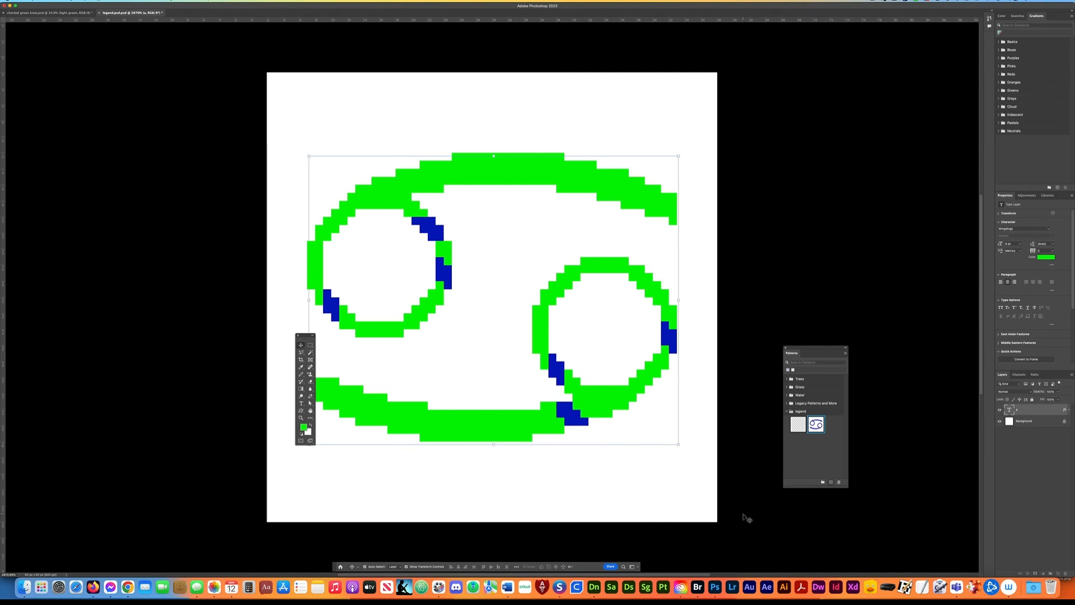
Save the document and add the bright green symbol to the legend pattern group as another light green pattern.
{"action": "key", "text": "cmd+s"}
{"action": "left_click", "coordinate": [831, 481]}
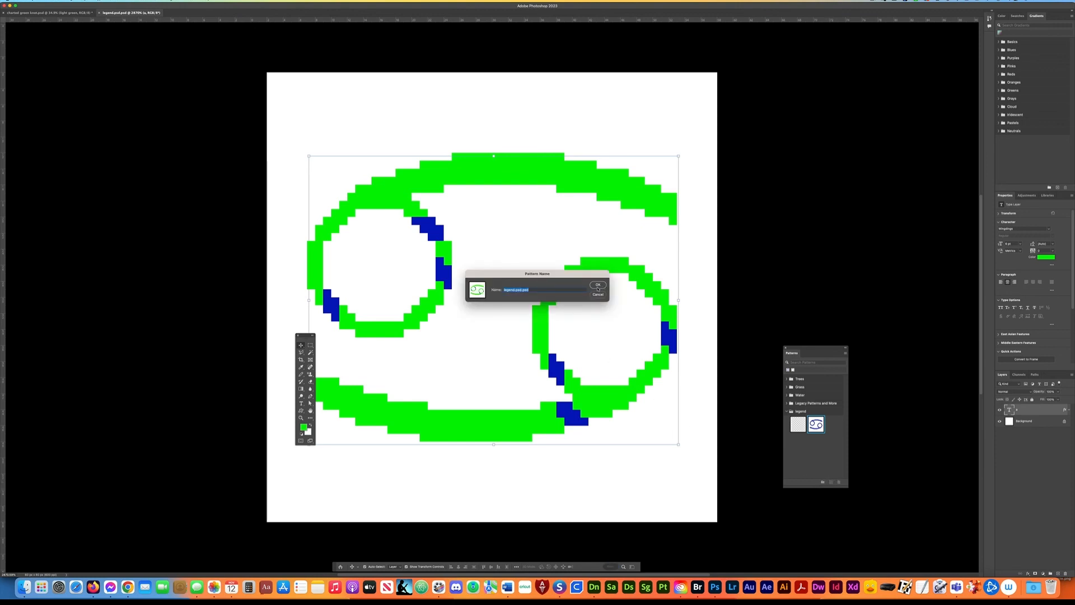
{"action": "key", "text": "BackSpace"}
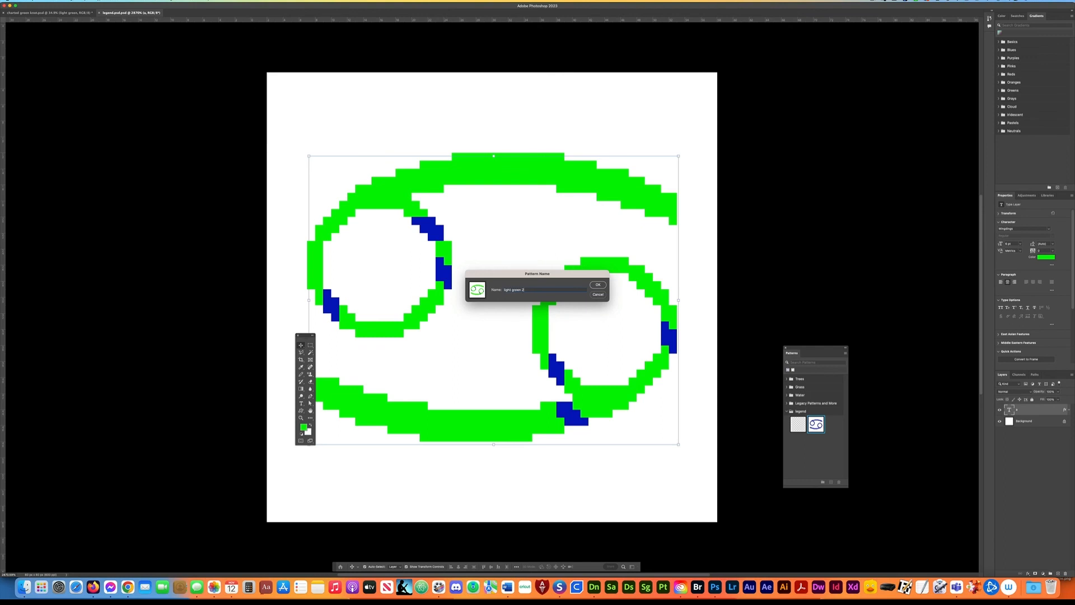
{"action": "key", "text": "Return"}
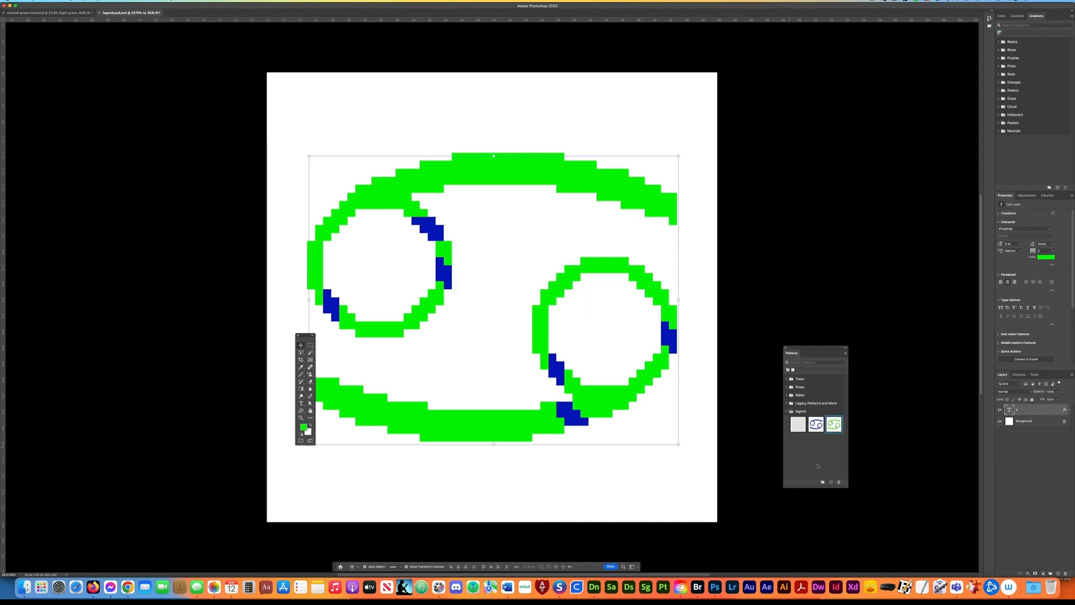
Add an empty layer with the symbol layer hidden, and set the Pencil tool to a dark green foreground color.
{"action": "left_click", "coordinate": [1000, 410]}
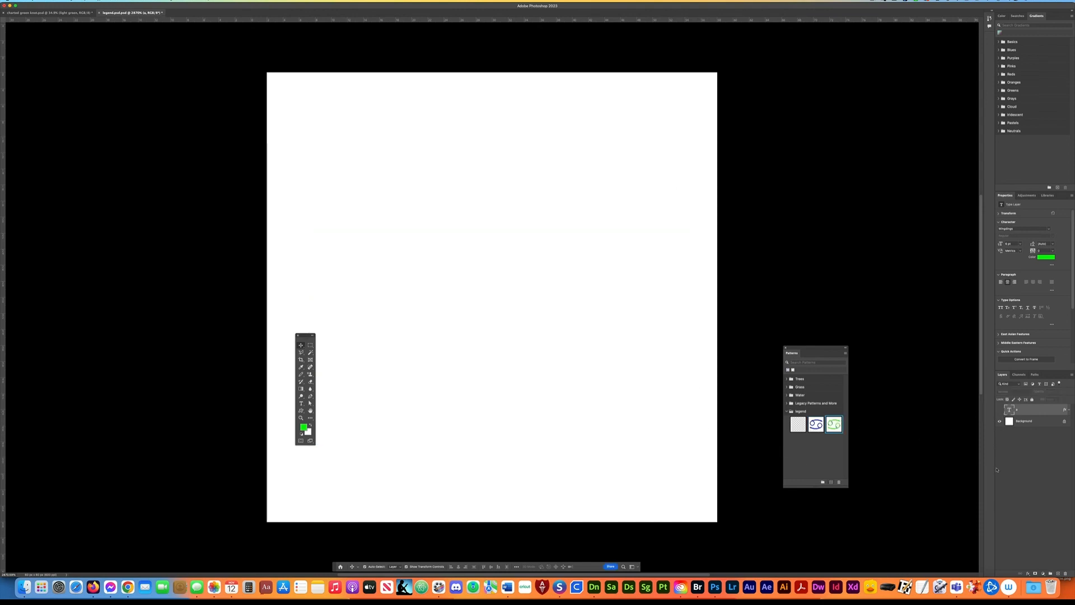
{"action": "left_click", "coordinate": [1059, 574]}
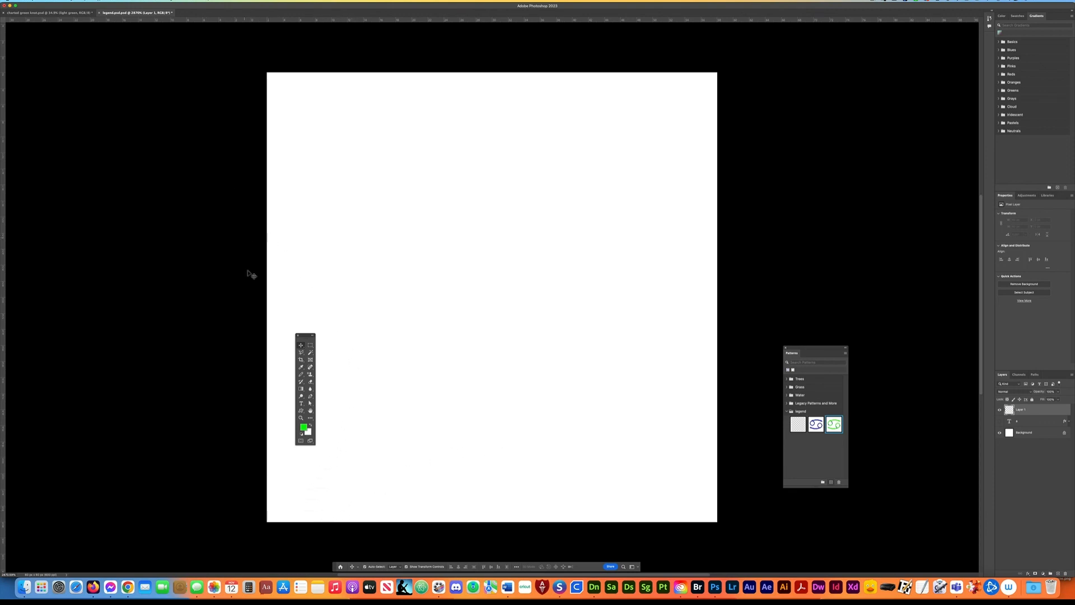
{"action": "left_click", "coordinate": [301, 375]}
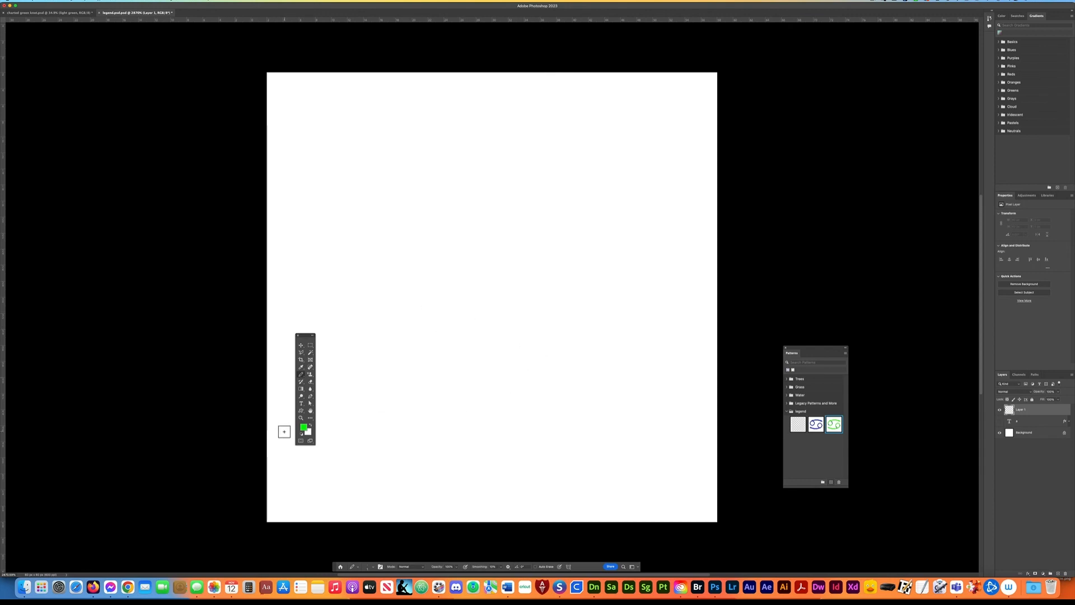
{"action": "left_click", "coordinate": [303, 428]}
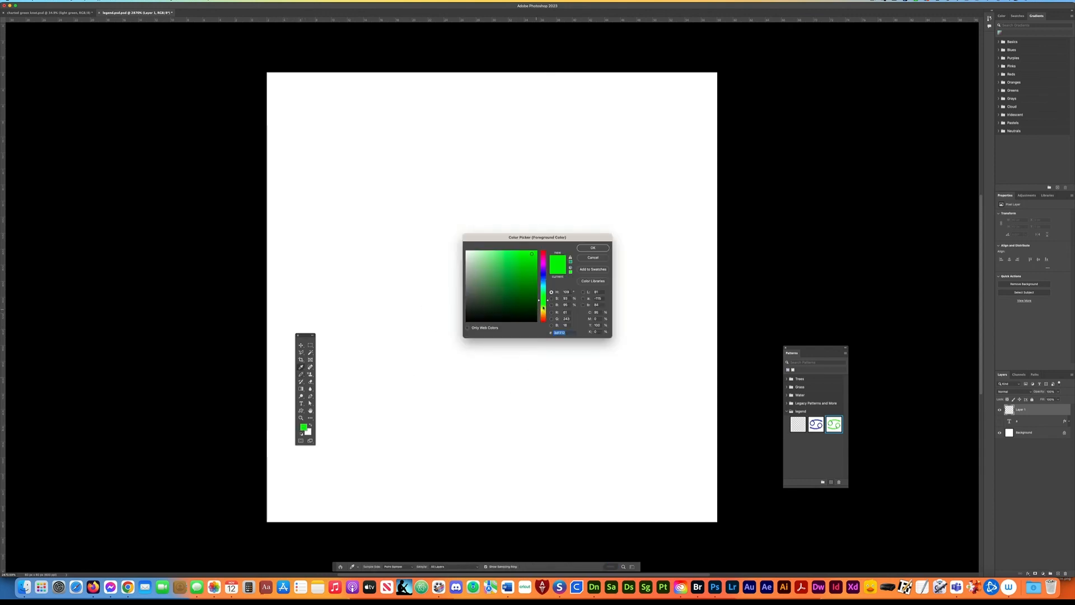
{"action": "left_click_drag", "start_coordinate": [542, 312], "coordinate": [528, 294]}
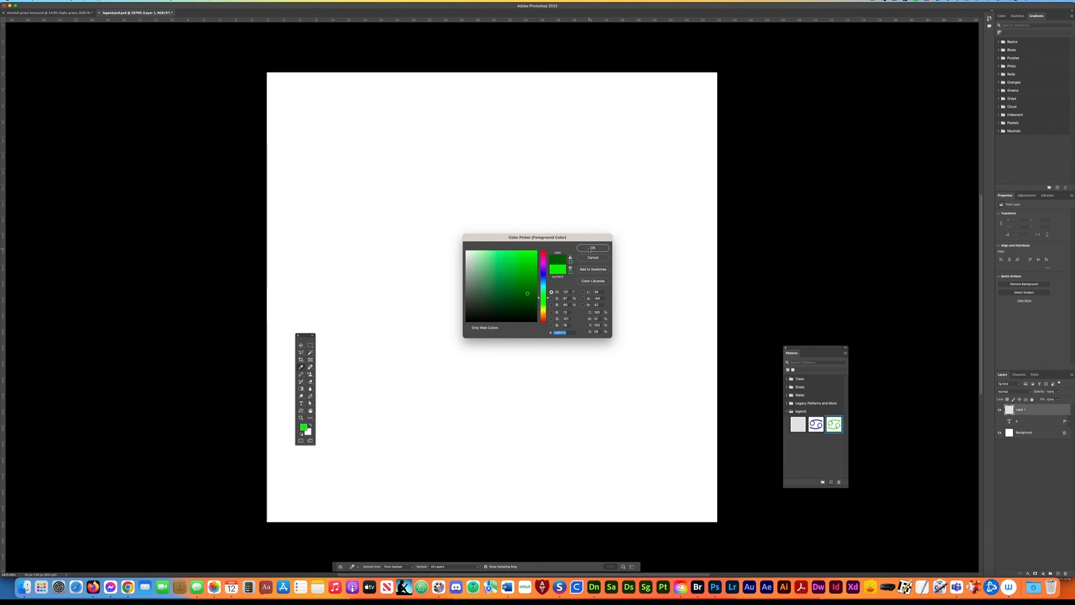
{"action": "left_click", "coordinate": [589, 249]}
{"action": "mouse_move", "coordinate": [368, 252]}
{"action": "left_mouse_down"}
{"action": "mouse_move", "coordinate": [352, 281]}
{"action": "mouse_move", "coordinate": [374, 327]}
{"action": "left_mouse_up"}
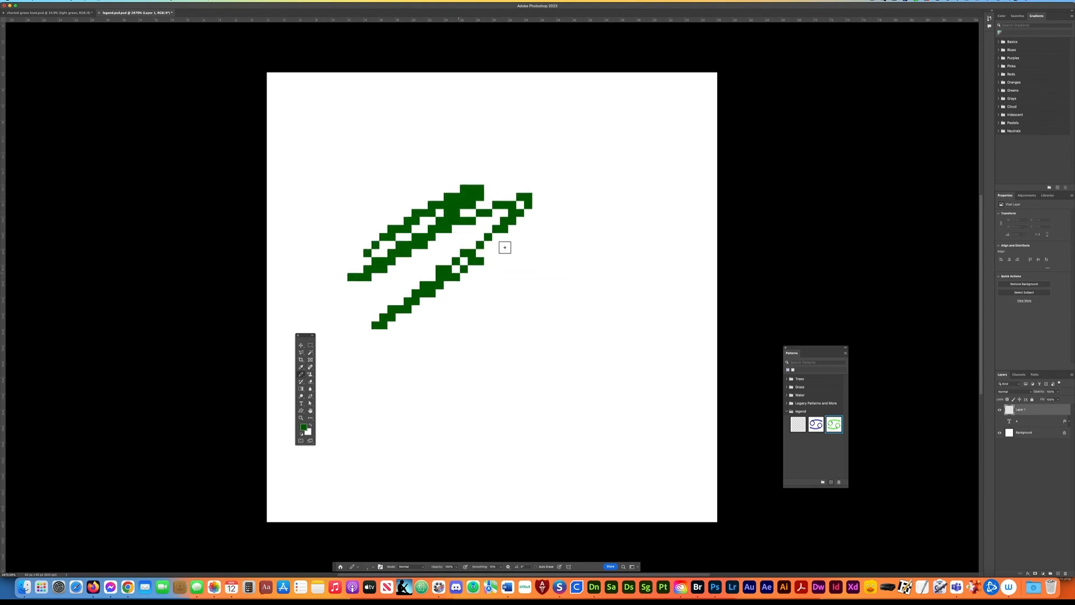
{"action": "mouse_move", "coordinate": [505, 247]}
{"action": "left_mouse_down"}
{"action": "mouse_move", "coordinate": [358, 372]}
{"action": "mouse_move", "coordinate": [491, 290]}
{"action": "mouse_move", "coordinate": [428, 342]}
{"action": "mouse_move", "coordinate": [399, 410]}
{"action": "mouse_move", "coordinate": [573, 289]}
{"action": "mouse_move", "coordinate": [429, 450]}
{"action": "mouse_move", "coordinate": [583, 368]}
{"action": "mouse_move", "coordinate": [634, 375]}
{"action": "mouse_move", "coordinate": [603, 443]}
{"action": "mouse_move", "coordinate": [597, 328]}
{"action": "mouse_move", "coordinate": [540, 231]}
{"action": "mouse_move", "coordinate": [417, 284]}
{"action": "mouse_move", "coordinate": [505, 401]}
{"action": "mouse_move", "coordinate": [652, 252]}
{"action": "mouse_move", "coordinate": [488, 196]}
{"action": "mouse_move", "coordinate": [442, 360]}
{"action": "mouse_move", "coordinate": [613, 378]}
{"action": "mouse_move", "coordinate": [437, 394]}
{"action": "mouse_move", "coordinate": [527, 429]}
{"action": "mouse_move", "coordinate": [416, 388]}
{"action": "mouse_move", "coordinate": [347, 326]}
{"action": "mouse_move", "coordinate": [324, 221]}
{"action": "mouse_move", "coordinate": [527, 184]}
{"action": "mouse_move", "coordinate": [598, 245]}
{"action": "mouse_move", "coordinate": [649, 427]}
{"action": "mouse_move", "coordinate": [564, 479]}
{"action": "mouse_move", "coordinate": [375, 458]}
{"action": "mouse_move", "coordinate": [341, 422]}
{"action": "mouse_move", "coordinate": [423, 373]}
{"action": "left_mouse_up"}
{"action": "key", "text": "BackSpace"}
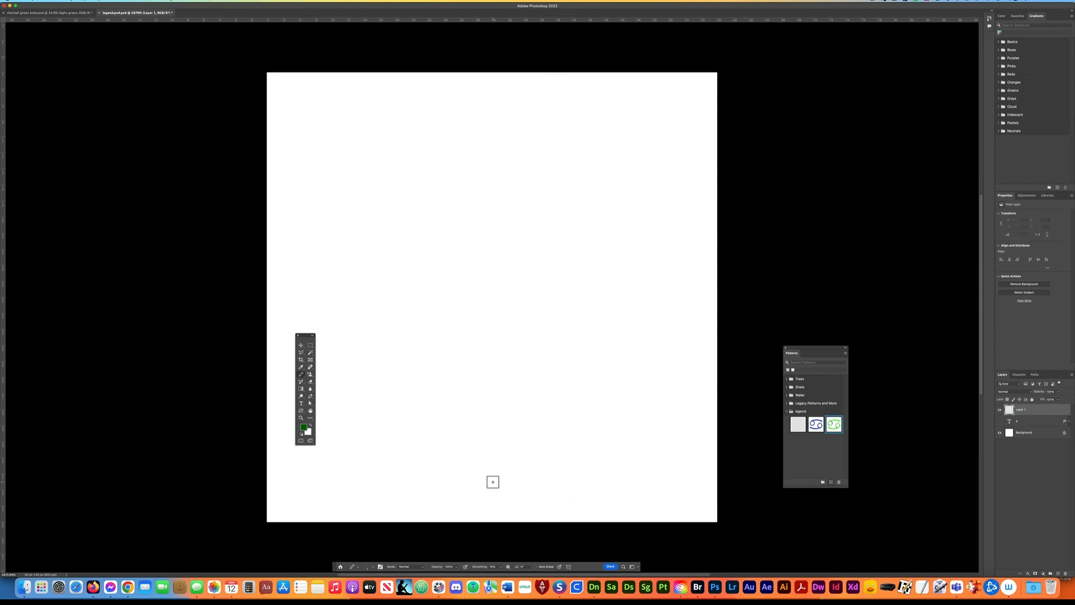
Scribble dense dark green diagonal strokes across the canvas and add them to the legend group as a new named pattern.
{"action": "mouse_move", "coordinate": [338, 235]}
{"action": "left_mouse_down"}
{"action": "mouse_move", "coordinate": [414, 164]}
{"action": "mouse_move", "coordinate": [415, 218]}
{"action": "mouse_move", "coordinate": [467, 171]}
{"action": "mouse_move", "coordinate": [359, 313]}
{"action": "mouse_move", "coordinate": [550, 167]}
{"action": "mouse_move", "coordinate": [360, 358]}
{"action": "mouse_move", "coordinate": [447, 316]}
{"action": "mouse_move", "coordinate": [527, 227]}
{"action": "mouse_move", "coordinate": [400, 407]}
{"action": "mouse_move", "coordinate": [589, 235]}
{"action": "mouse_move", "coordinate": [444, 383]}
{"action": "mouse_move", "coordinate": [559, 343]}
{"action": "mouse_move", "coordinate": [531, 330]}
{"action": "mouse_move", "coordinate": [545, 420]}
{"action": "mouse_move", "coordinate": [644, 299]}
{"action": "mouse_move", "coordinate": [545, 478]}
{"action": "mouse_move", "coordinate": [620, 430]}
{"action": "left_mouse_up"}
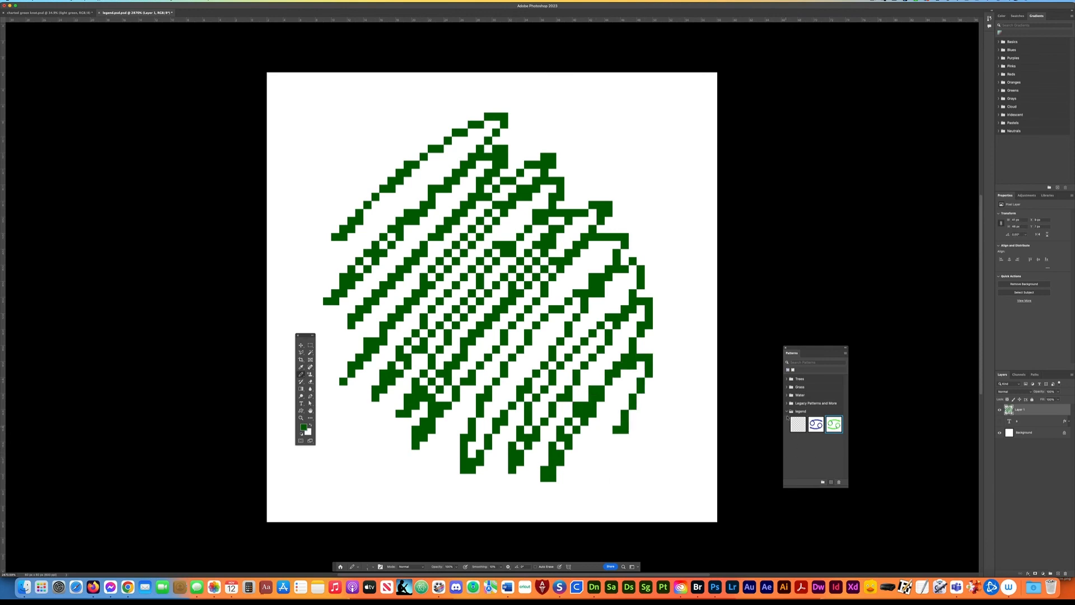
{"action": "left_click", "coordinate": [809, 411]}
{"action": "left_click", "coordinate": [832, 484]}
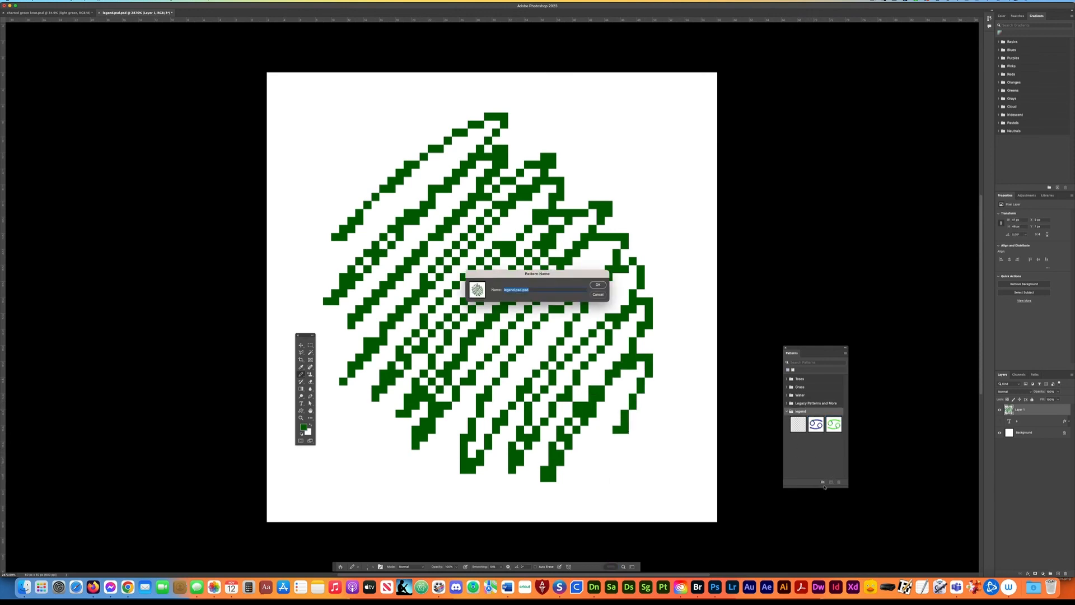
{"action": "type", "text": "d"}
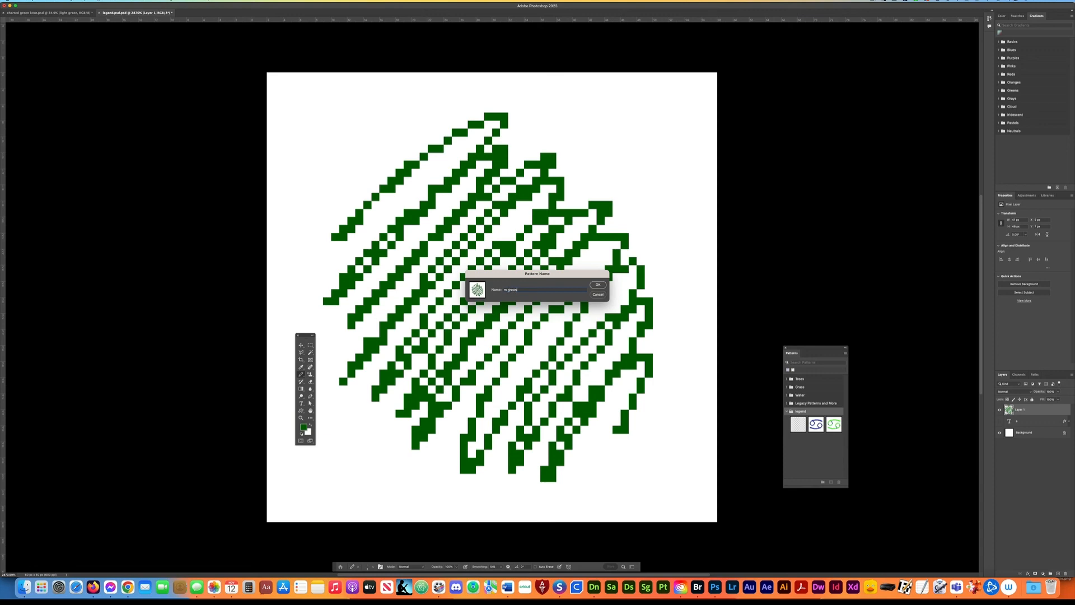
{"action": "key", "text": "Return"}
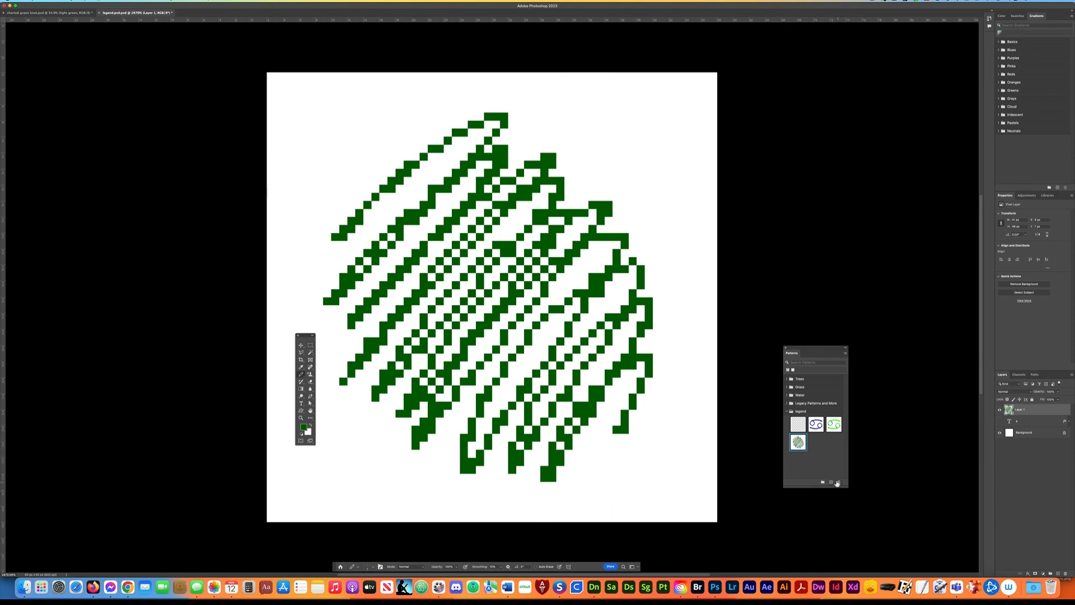
Add an empty layer with the scribble layer hidden, and float the Shapes panel beside the canvas.
{"action": "left_click", "coordinate": [1000, 411]}
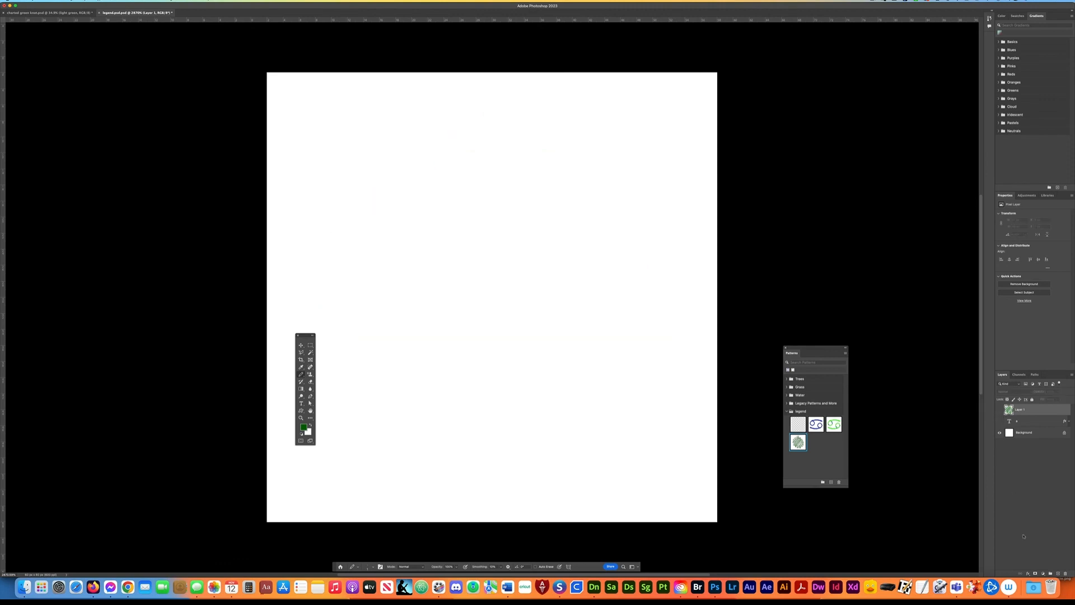
{"action": "left_click", "coordinate": [1058, 574]}
{"action": "left_click", "coordinate": [186, 2]}
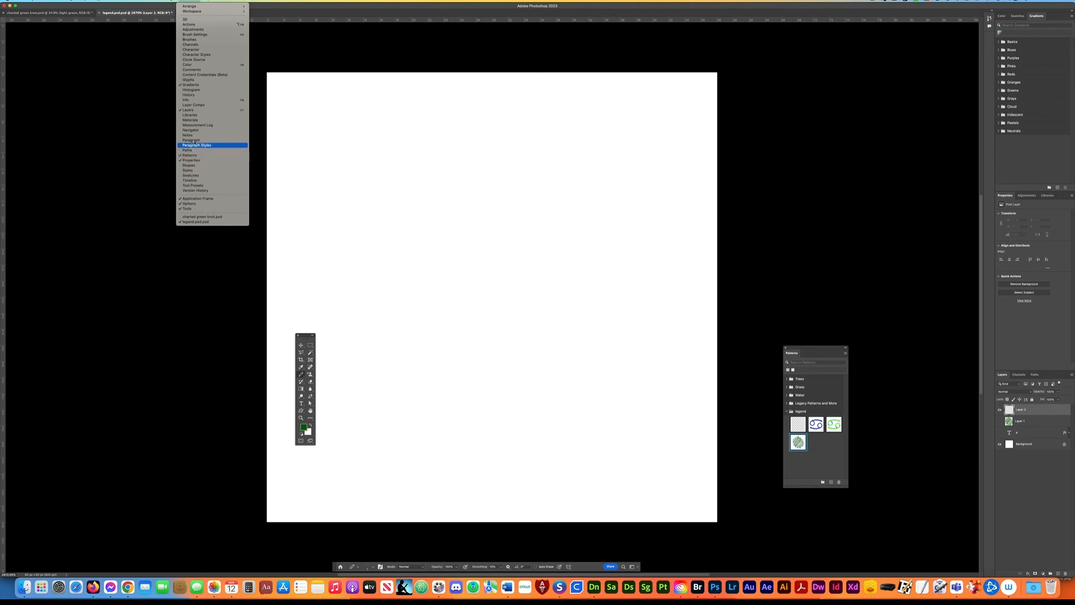
{"action": "left_click", "coordinate": [189, 165]}
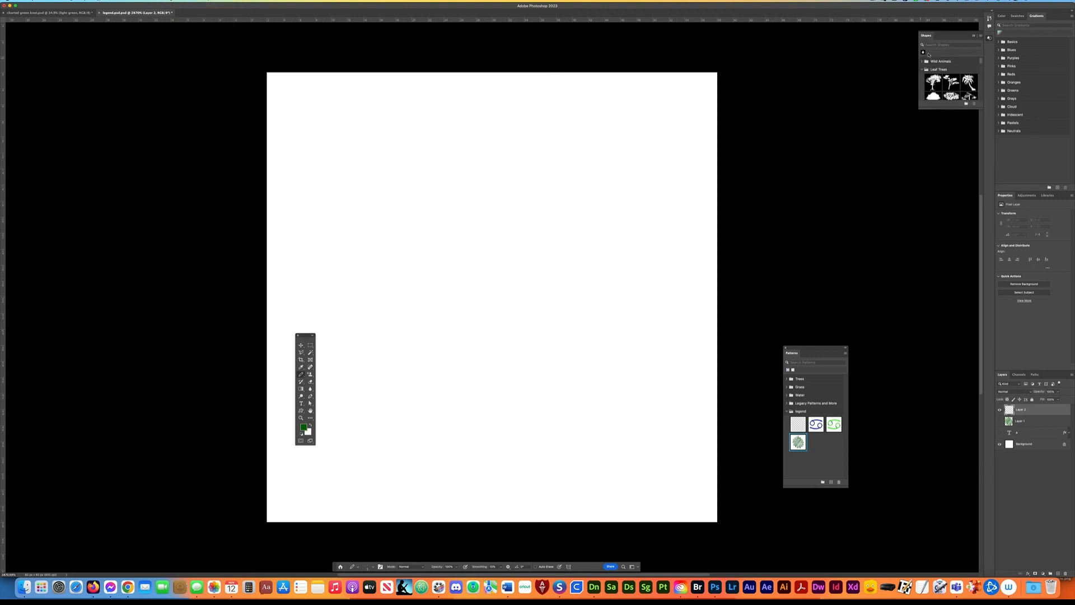
{"action": "left_click_drag", "start_coordinate": [928, 37], "coordinate": [748, 240]}
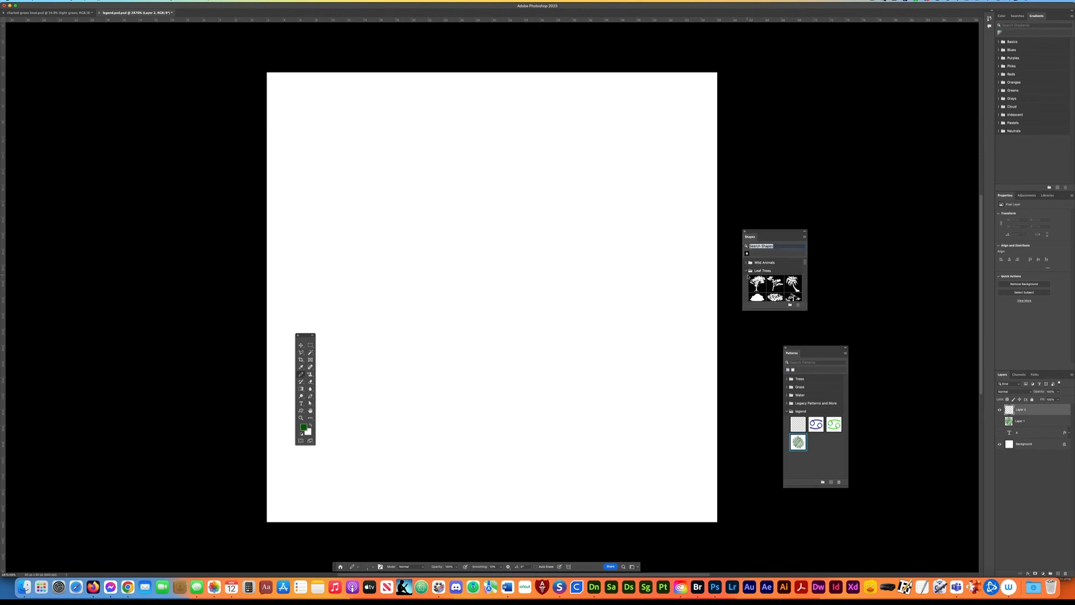
Choose the four-leaf clover shape from the Leaves group of the 2019 Shapes in the legacy shapes.
{"action": "left_click", "coordinate": [746, 271]}
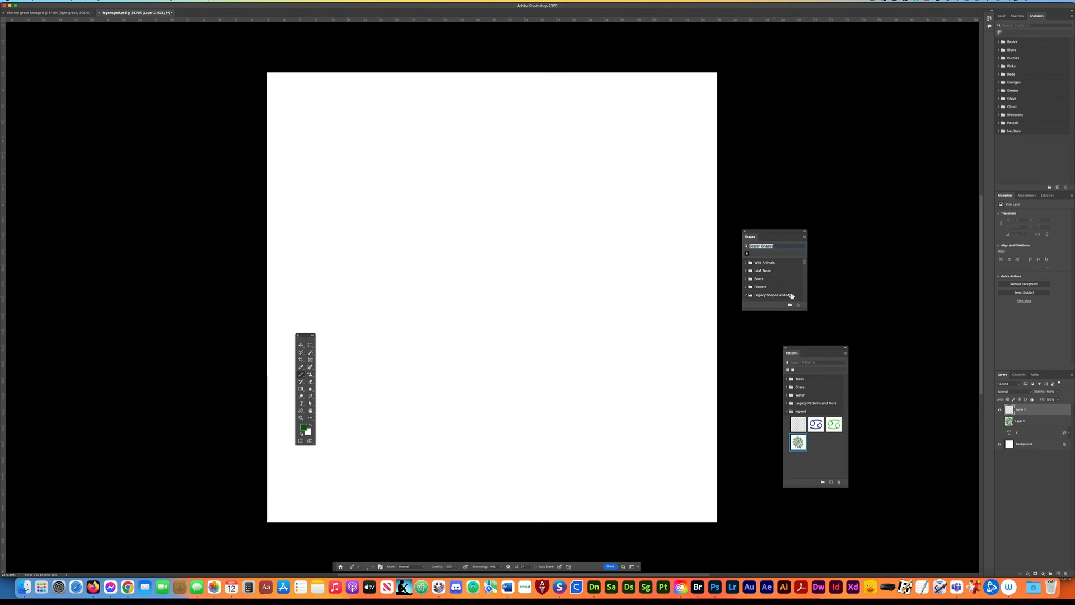
{"action": "scroll", "coordinate": [804, 263], "scroll_direction": "down", "scroll_amount": 5}
{"action": "scroll", "coordinate": [805, 259], "scroll_direction": "up", "scroll_amount": 5}
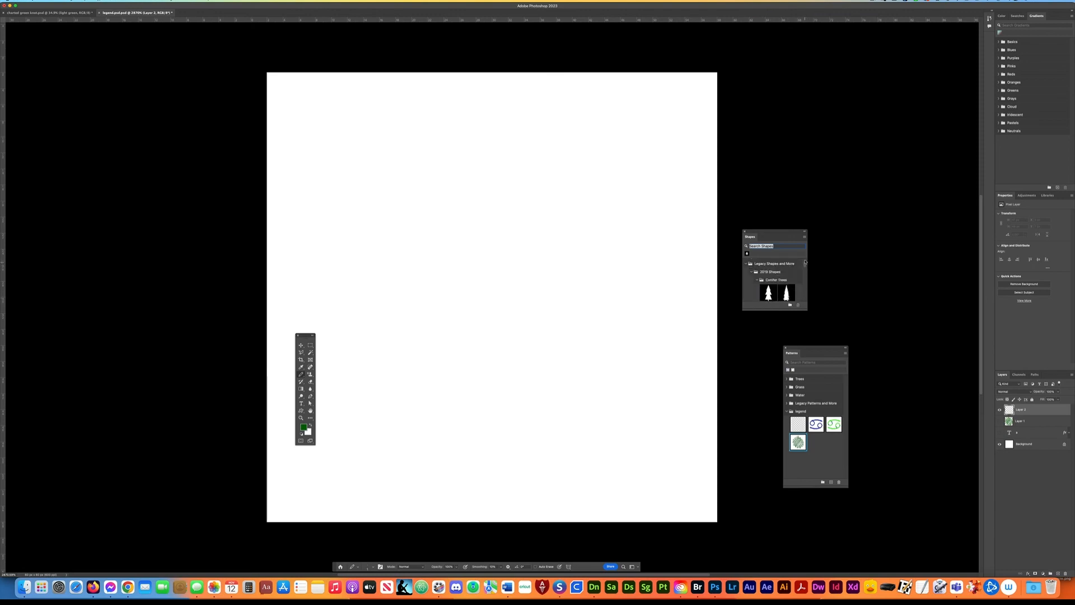
{"action": "scroll", "coordinate": [805, 260], "scroll_direction": "down", "scroll_amount": 5}
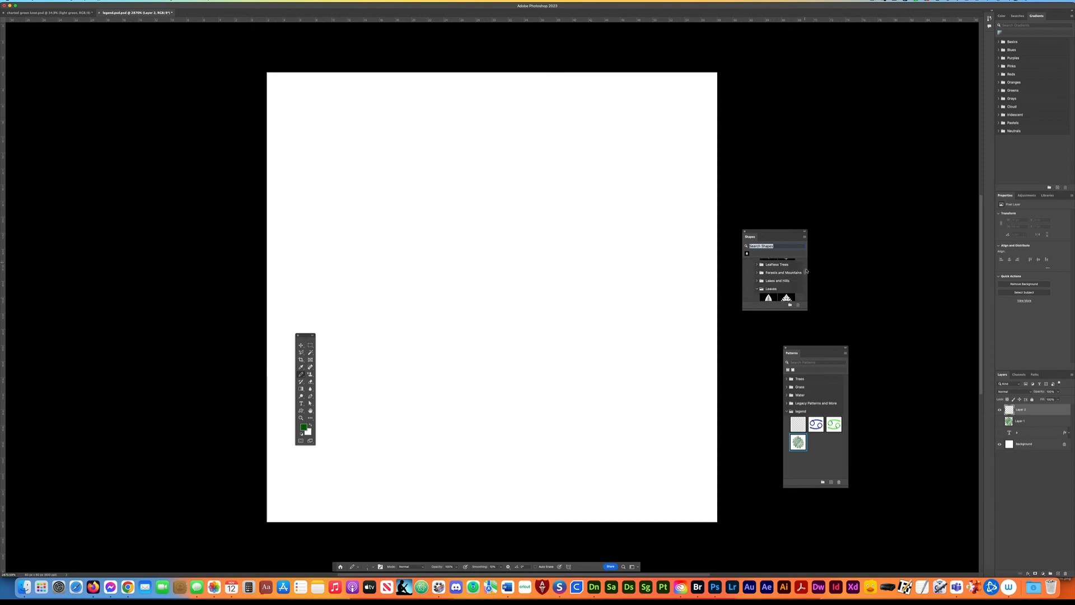
{"action": "scroll", "coordinate": [805, 276], "scroll_direction": "down", "scroll_amount": 3}
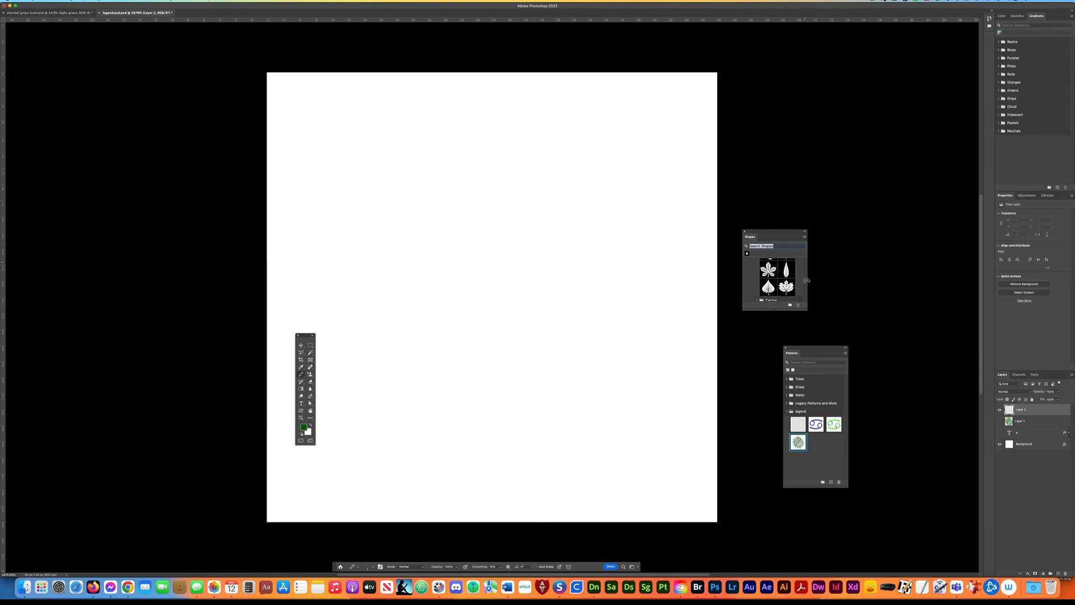
{"action": "scroll", "coordinate": [806, 276], "scroll_direction": "up", "scroll_amount": 3}
{"action": "scroll", "coordinate": [805, 276], "scroll_direction": "down", "scroll_amount": 3}
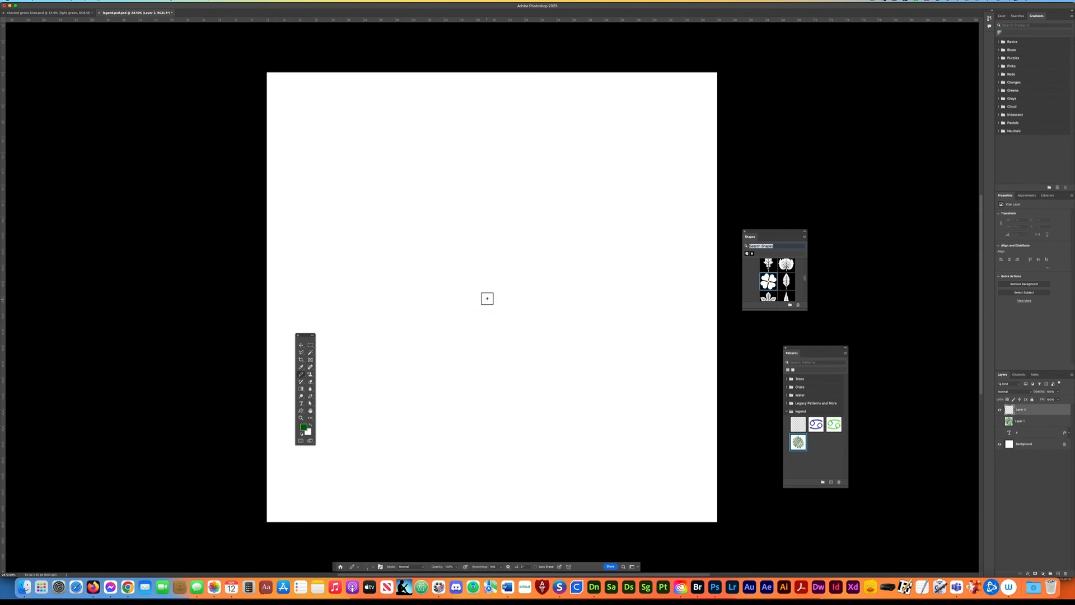
Draw a large dark green clover centered on the canvas with the Custom Shape tool.
{"action": "left_click_drag", "start_coordinate": [487, 297], "coordinate": [578, 353]}
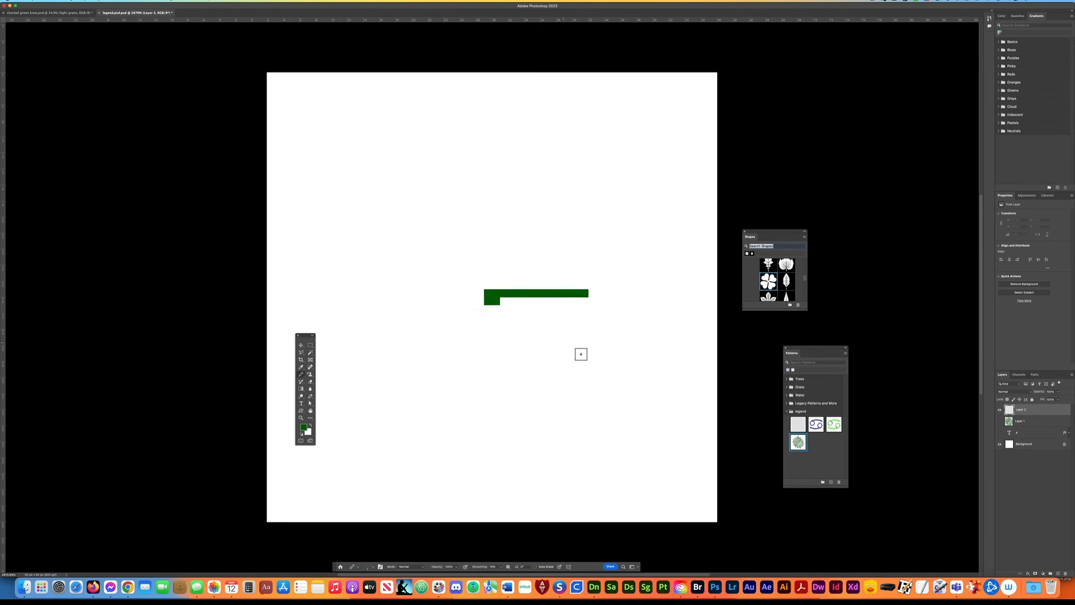
{"action": "key", "text": "super+z"}
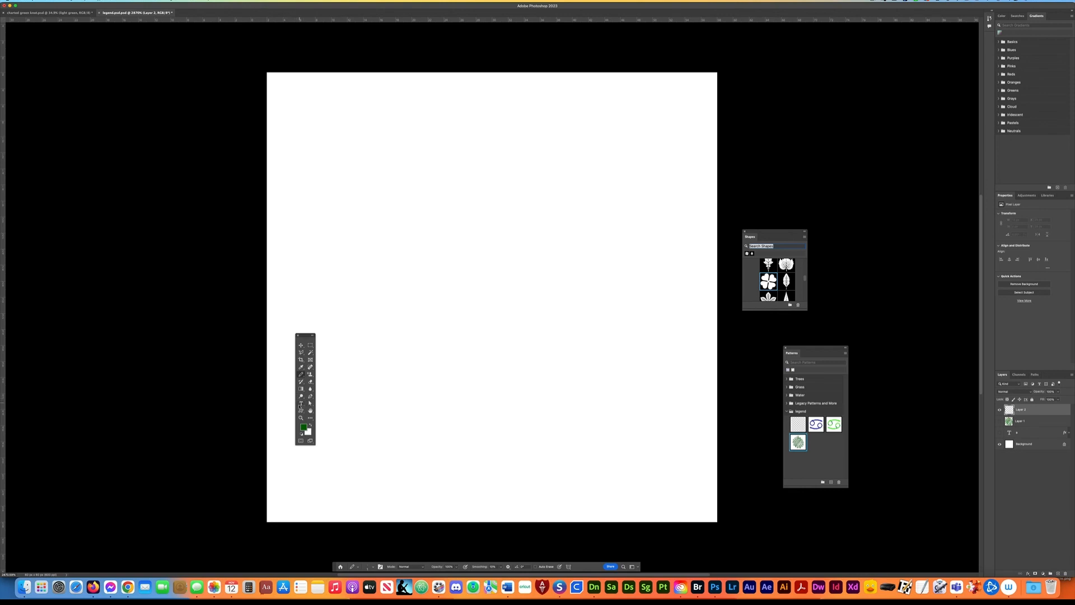
{"action": "left_click", "coordinate": [300, 410]}
{"action": "left_click_drag", "start_coordinate": [488, 307], "coordinate": [673, 467]}
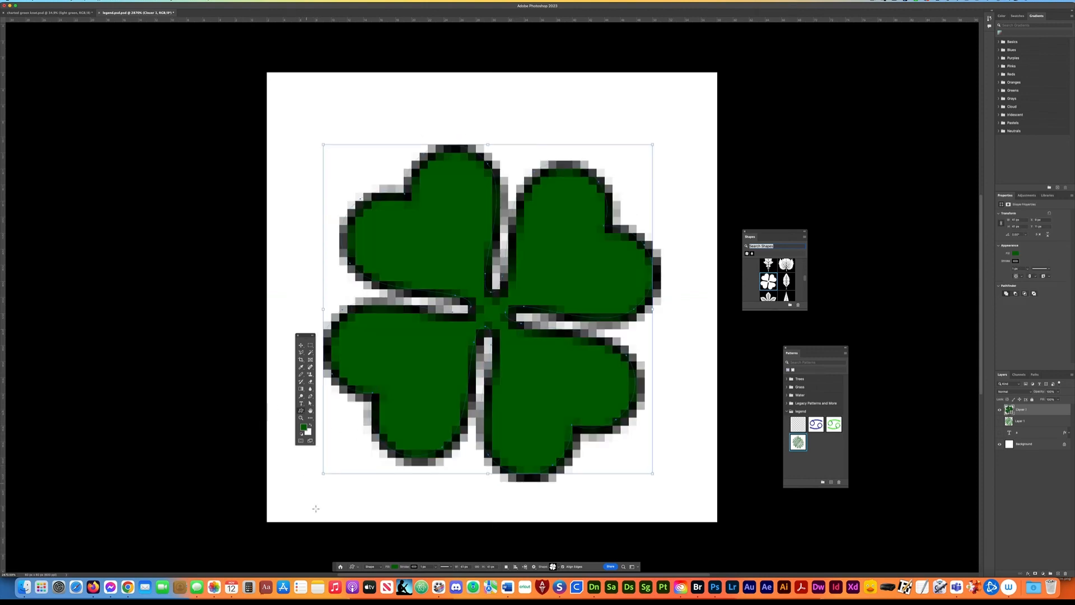
Remove the clover's outline by setting its stroke width to 0 and change its fill to black.
{"action": "left_click", "coordinate": [425, 567]}
{"action": "type", "text": "0"}
{"action": "key", "text": "Return"}
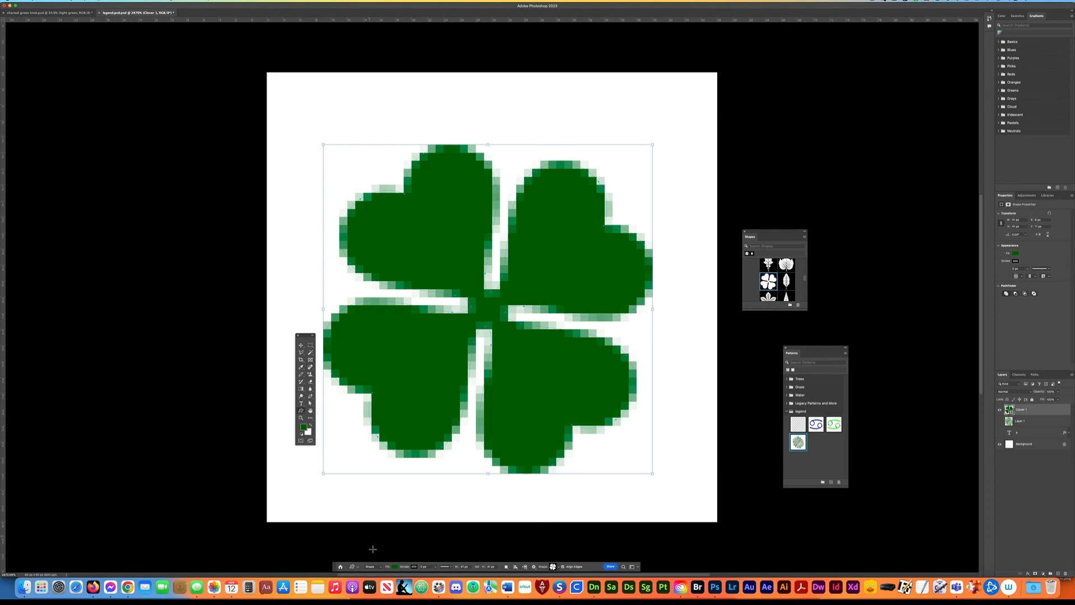
{"action": "left_click", "coordinate": [394, 568]}
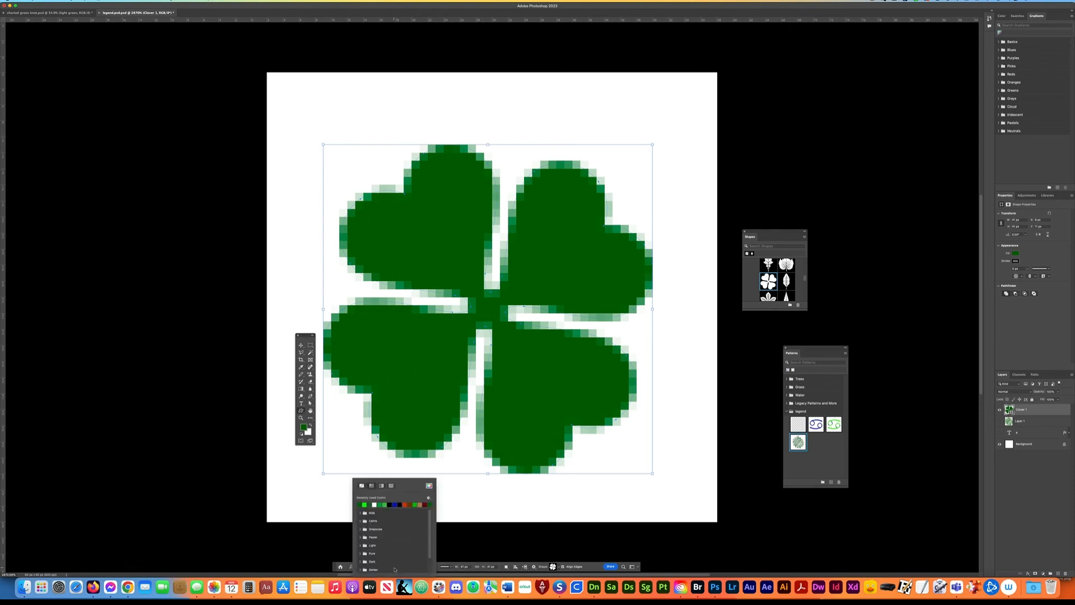
{"action": "left_click", "coordinate": [393, 505]}
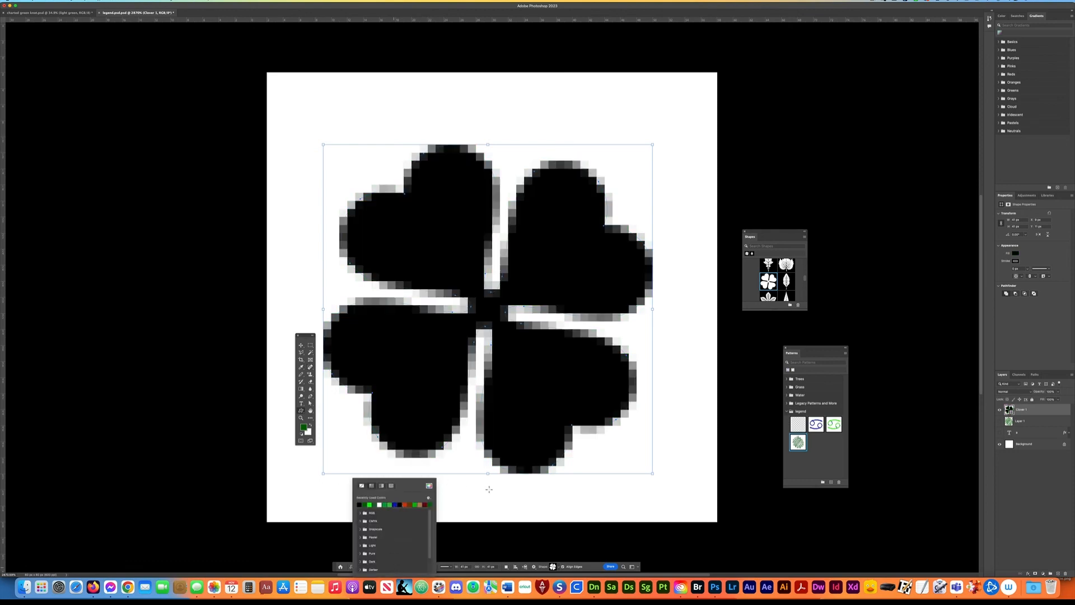
Add the black clover to the legend group as a new named pattern and close the legend document.
{"action": "left_click", "coordinate": [831, 481]}
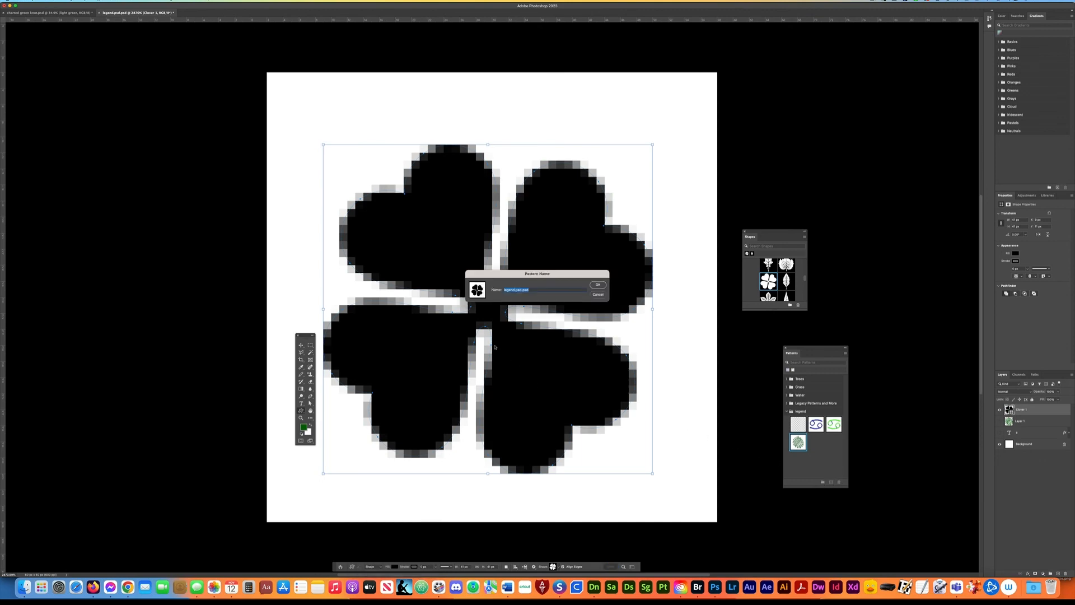
{"action": "type", "text": "c"}
{"action": "key", "text": "Return"}
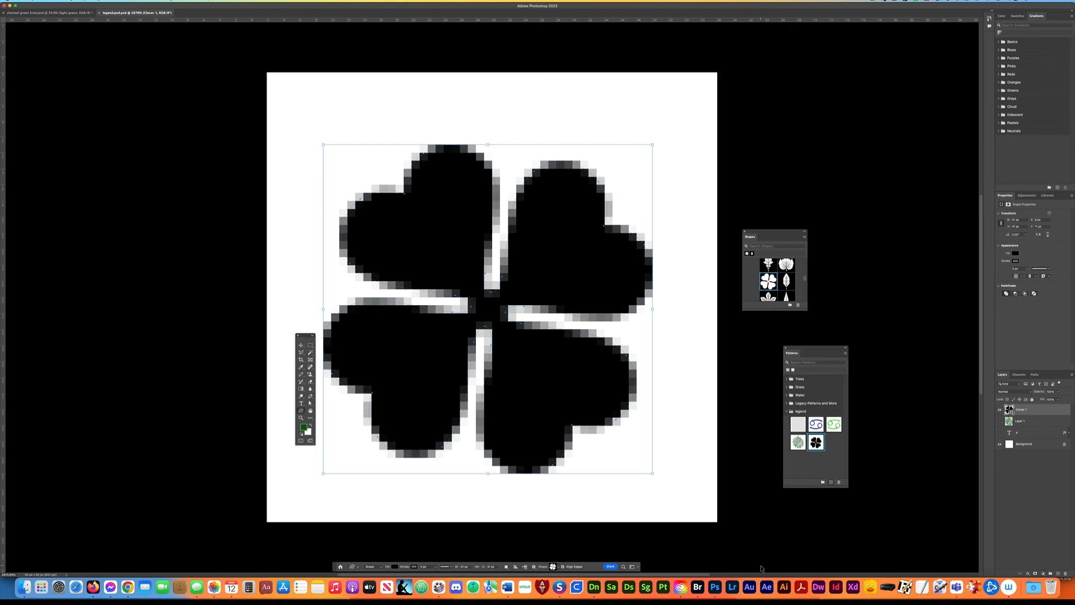
{"action": "key", "text": "super+w"}
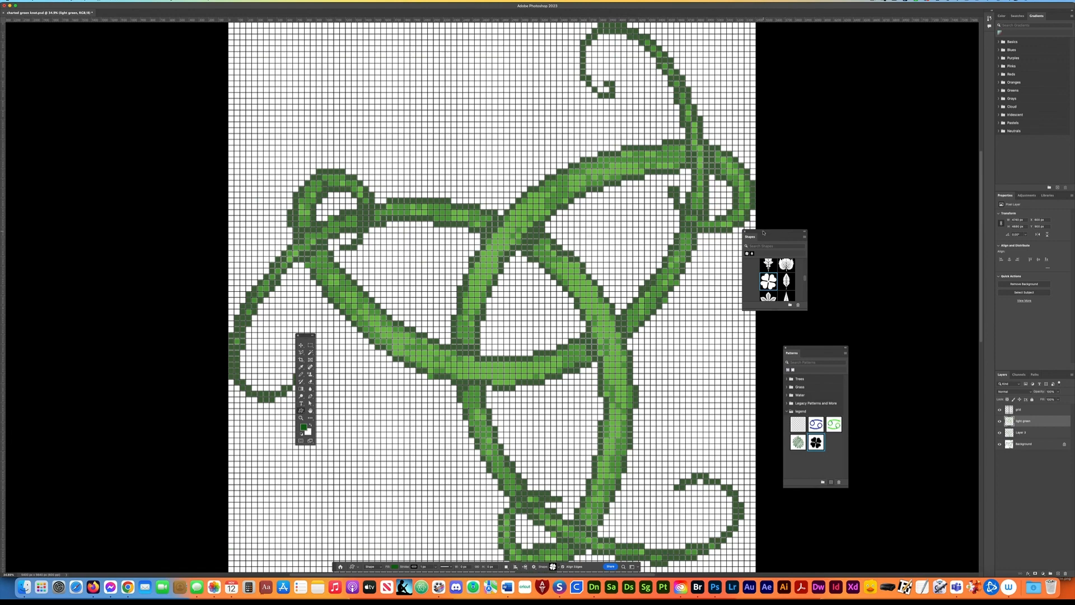
Move the Shapes panel clear of the knot artwork and hide every layer except the background.
{"action": "left_click_drag", "start_coordinate": [763, 233], "coordinate": [828, 229]}
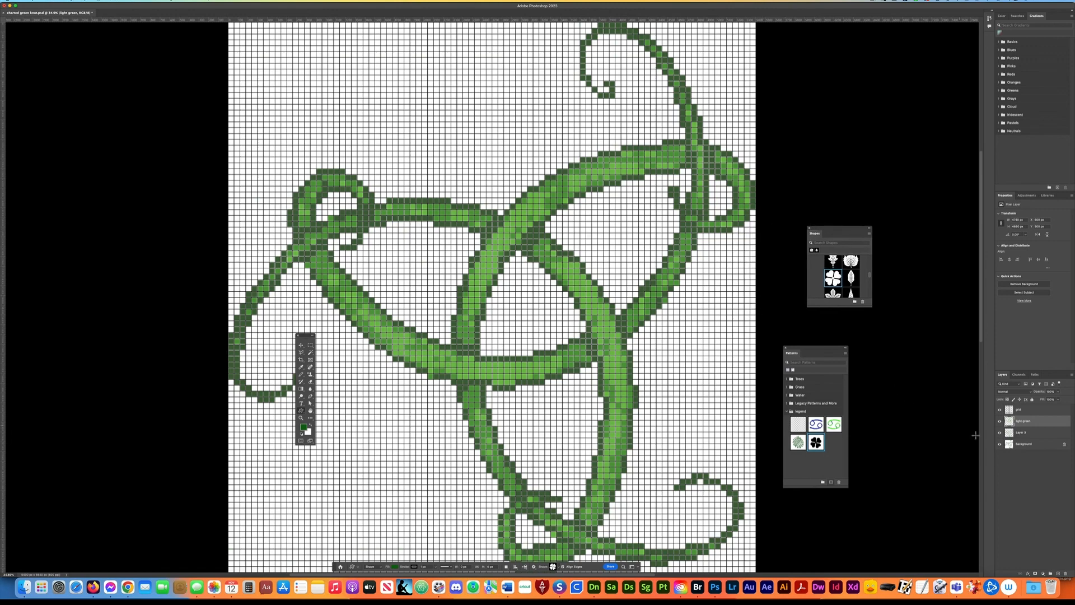
{"action": "left_click", "coordinate": [1024, 446]}
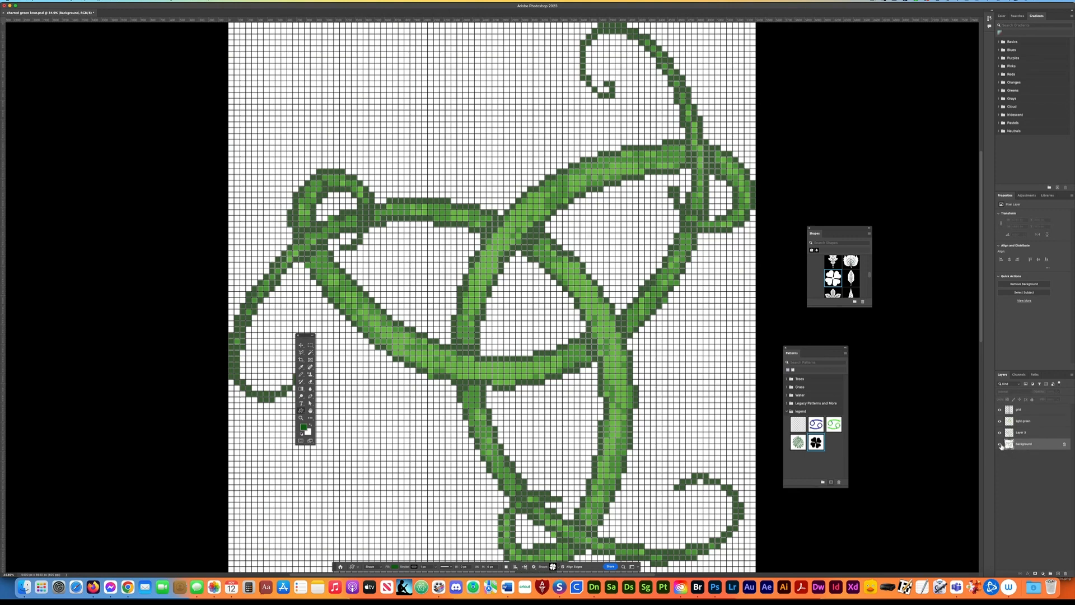
{"action": "left_click_drag", "start_coordinate": [1001, 423], "coordinate": [1000, 434]}
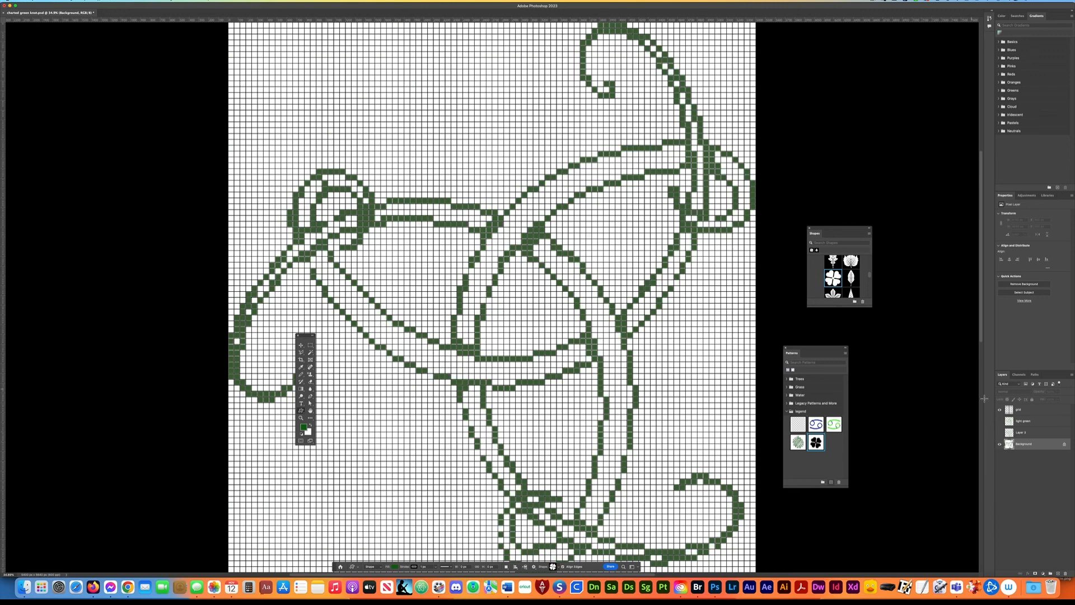
{"action": "left_click", "coordinate": [1000, 410]}
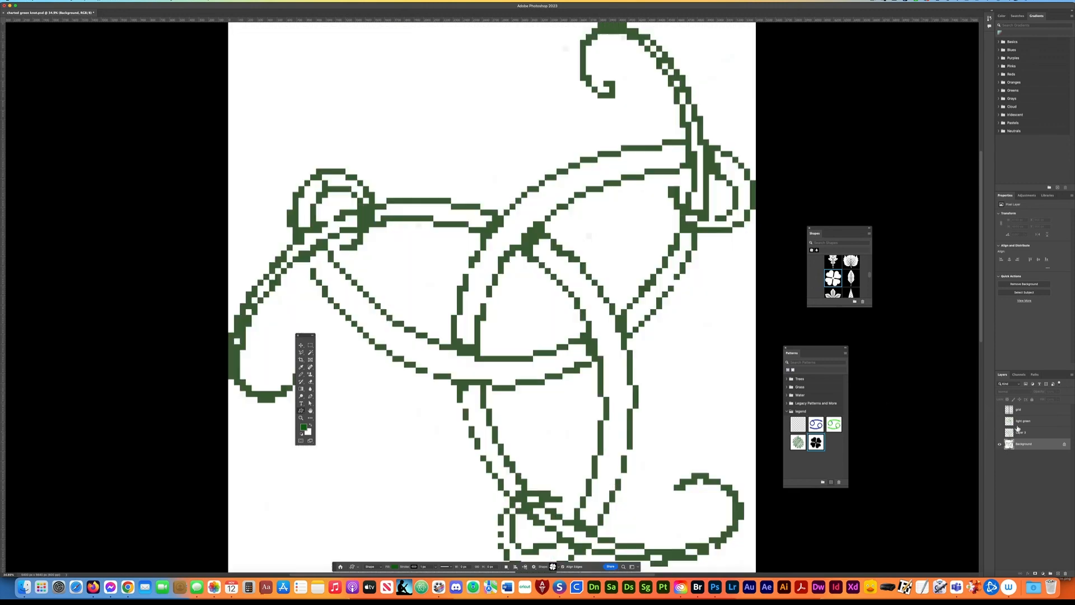
Unlock the background layer and copy its dark green outline cells onto a new layer with the Magic Wand selection.
{"action": "left_click", "coordinate": [1064, 445]}
{"action": "key", "text": "w"}
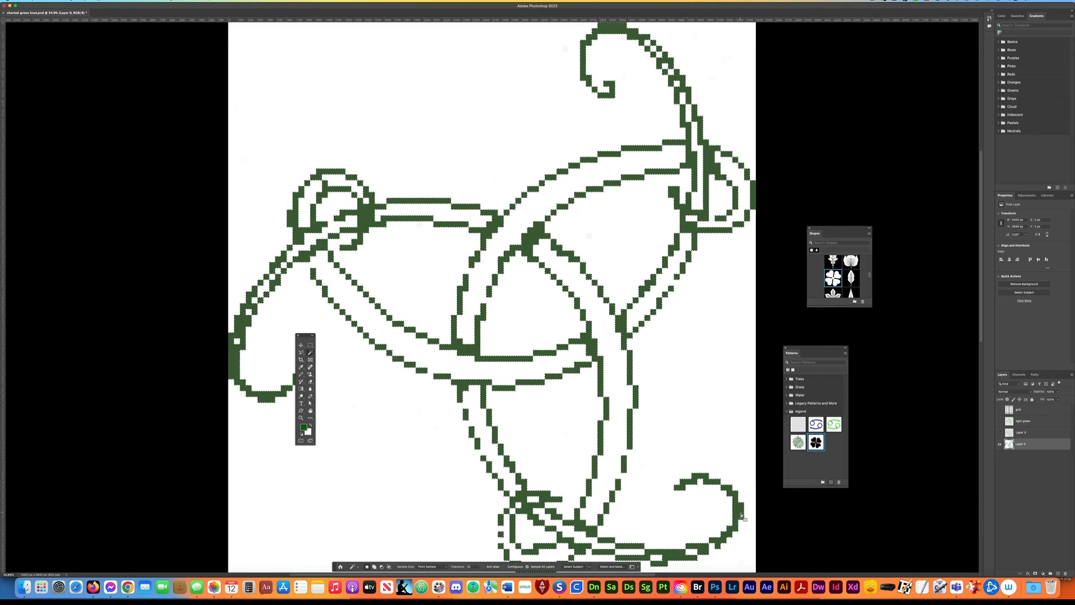
{"action": "left_click", "coordinate": [740, 517]}
{"action": "key", "text": "super+j"}
{"action": "left_click", "coordinate": [1023, 460]}
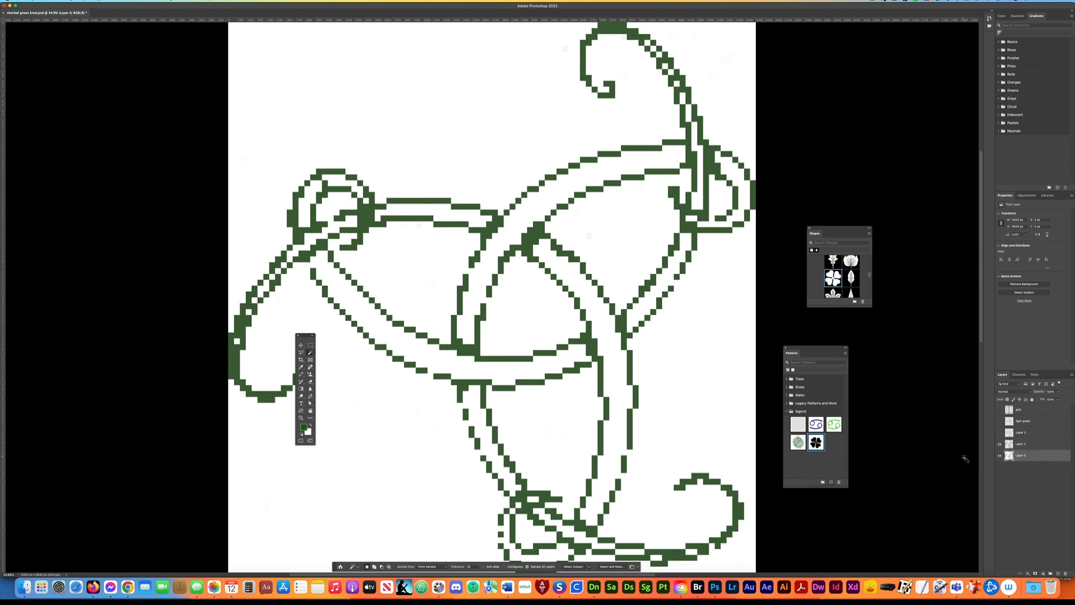
{"action": "key", "text": "shift+BackSpace"}
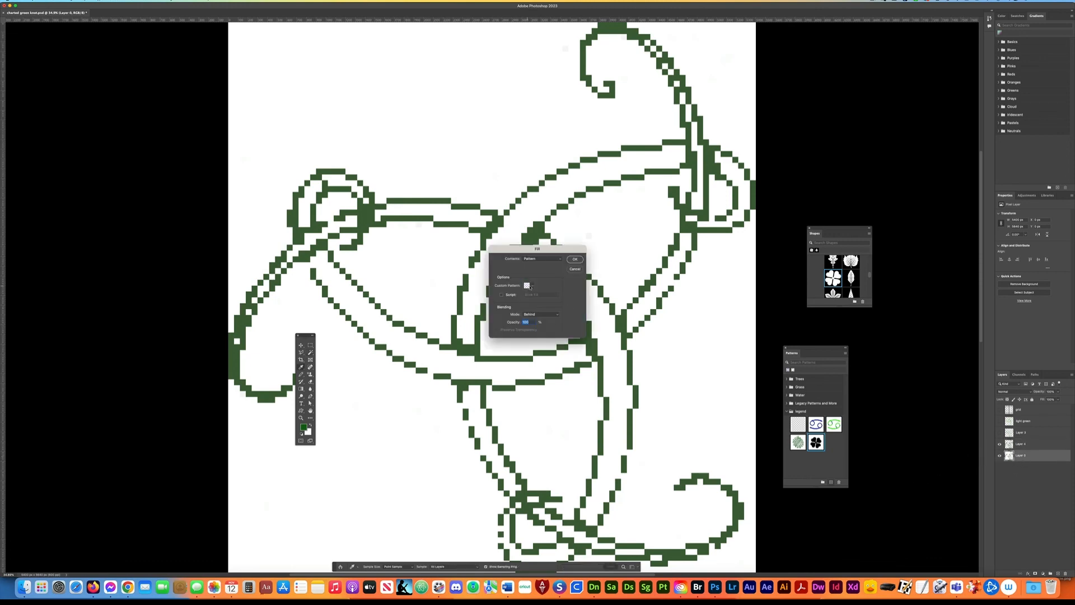
{"action": "left_click", "coordinate": [532, 287]}
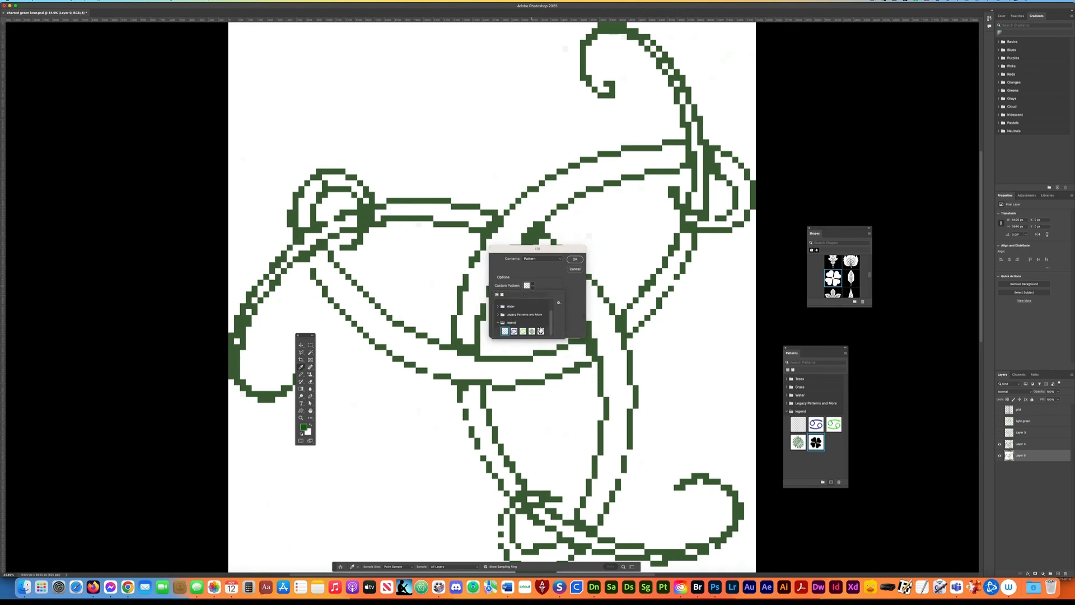
{"action": "mouse_move", "coordinate": [551, 329]}
{"action": "left_mouse_down"}
{"action": "mouse_move", "coordinate": [551, 320]}
{"action": "mouse_move", "coordinate": [550, 330]}
{"action": "left_mouse_up"}
{"action": "left_click", "coordinate": [575, 268]}
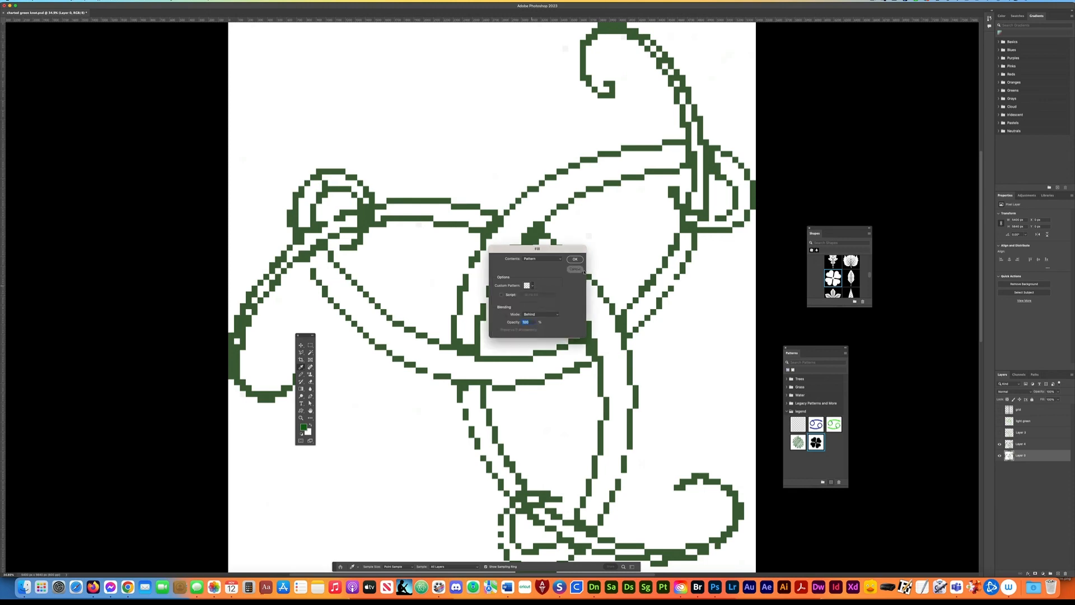
{"action": "left_click", "coordinate": [575, 269]}
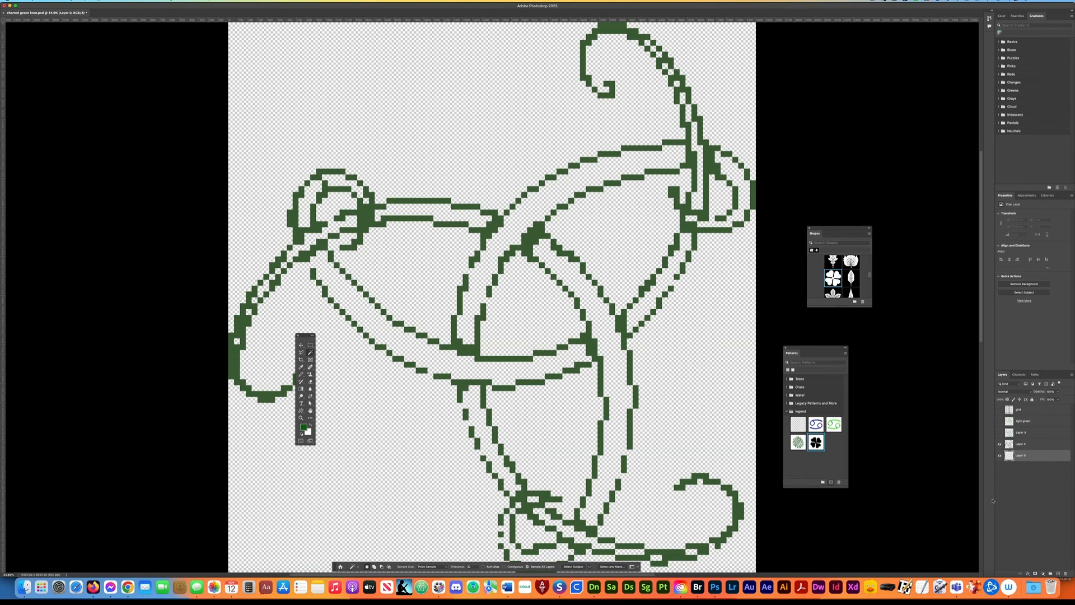
Clear the bottom layer's artwork and fill the whole layer with white.
{"action": "key", "text": "shift+BackSpace"}
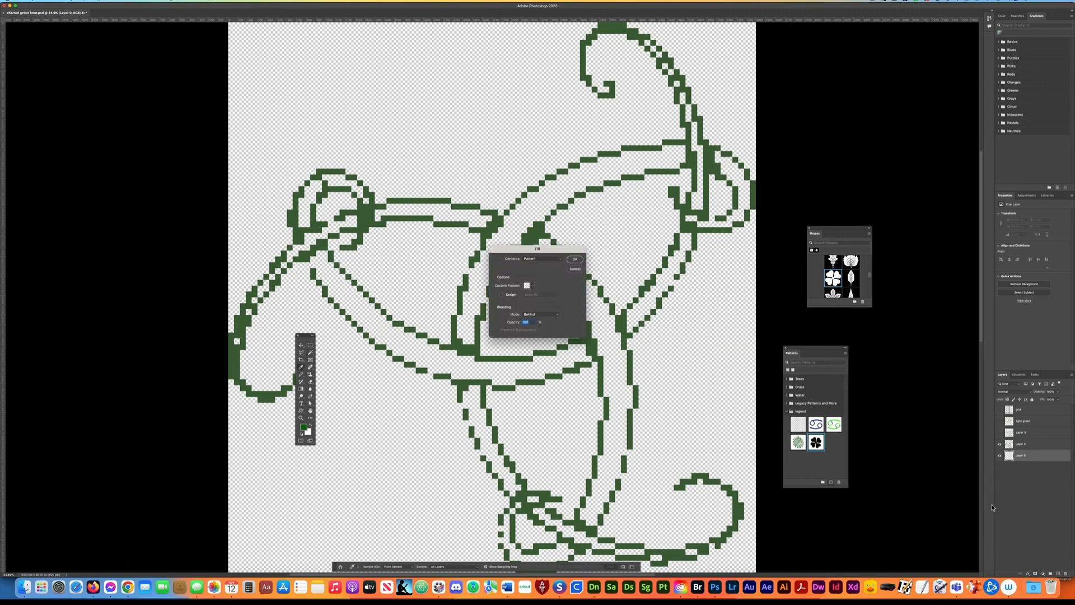
{"action": "left_click", "coordinate": [540, 260]}
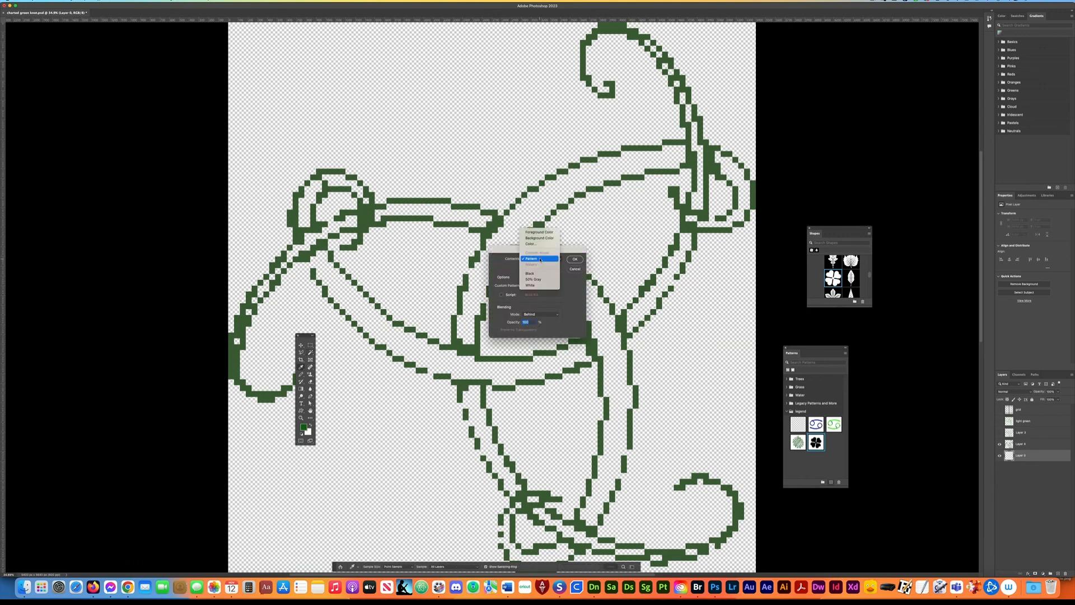
{"action": "left_click", "coordinate": [541, 286]}
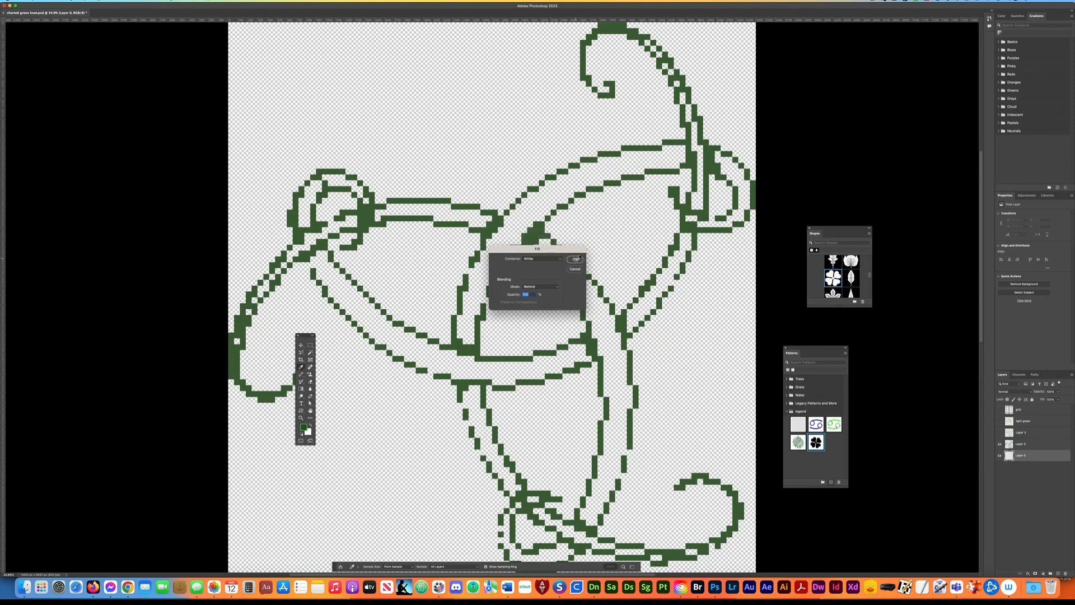
{"action": "left_click", "coordinate": [575, 259]}
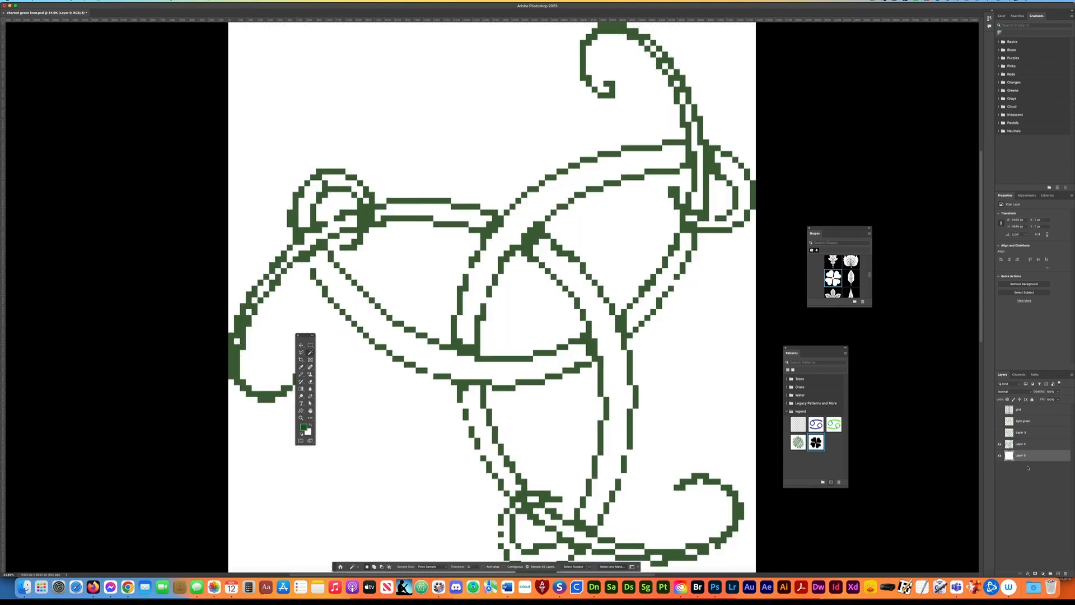
Load the dark green outline layer's cells as a selection and try to fill them with the legend group's black clover pattern.
{"action": "left_click", "coordinate": [1010, 445]}
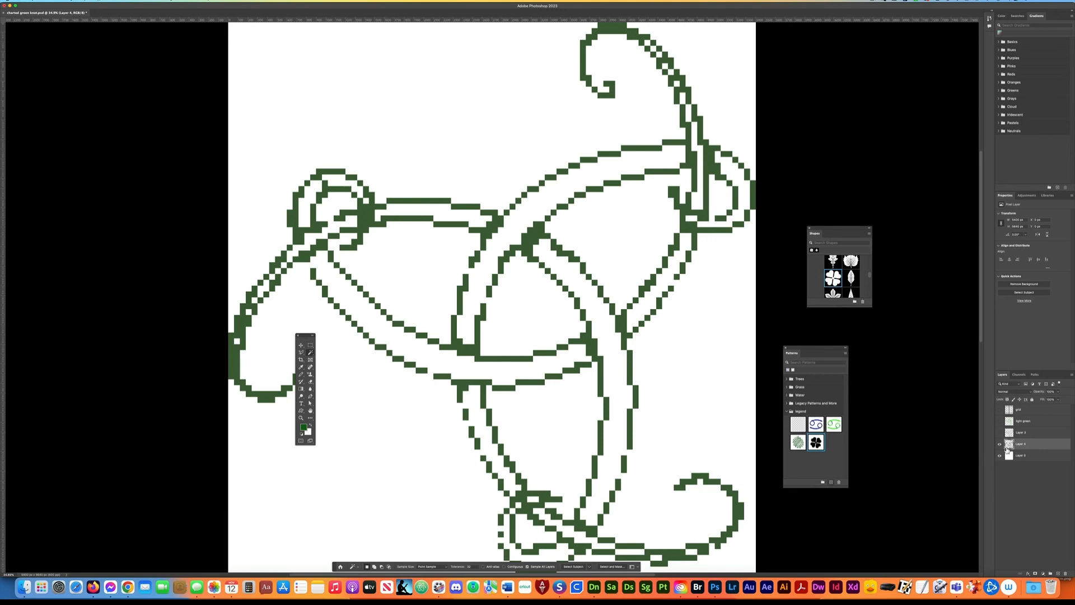
{"action": "left_click", "coordinate": [1009, 445], "text": "super"}
{"action": "key", "text": "shift+BackSpace"}
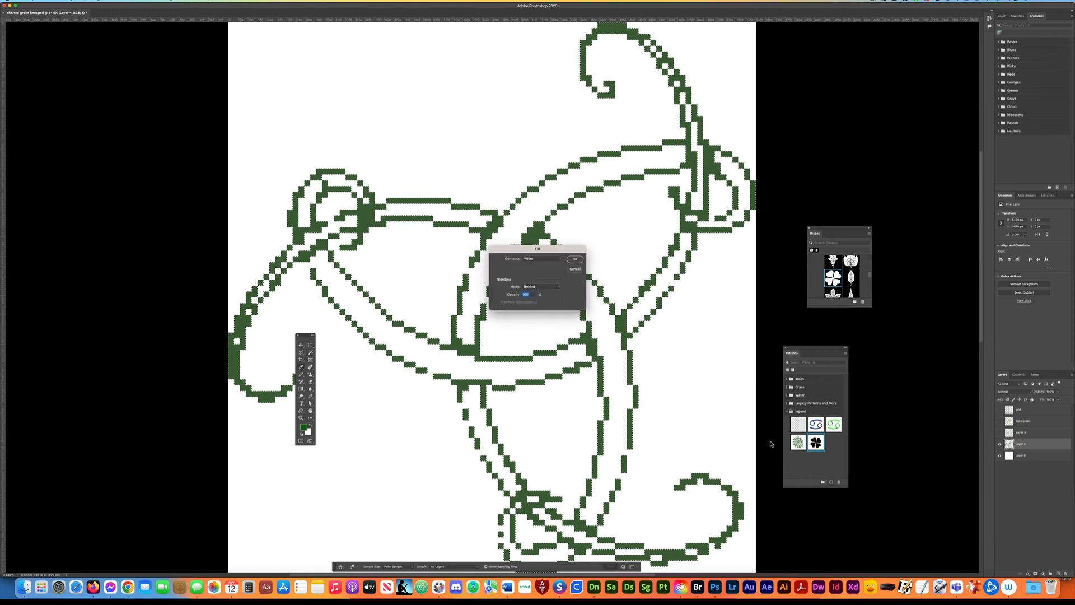
{"action": "left_click", "coordinate": [535, 259]}
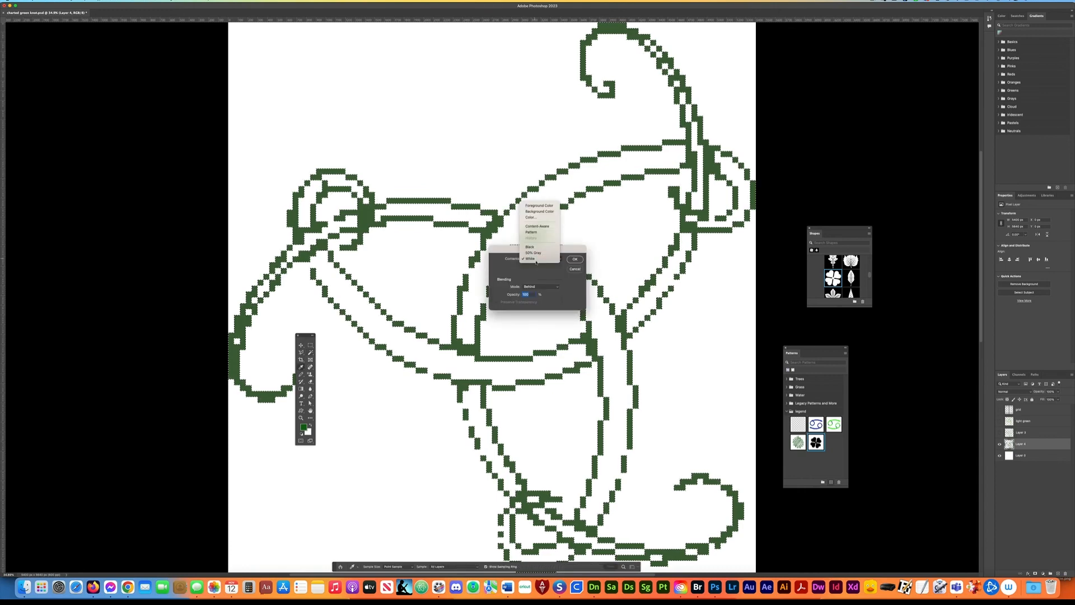
{"action": "left_click", "coordinate": [540, 232]}
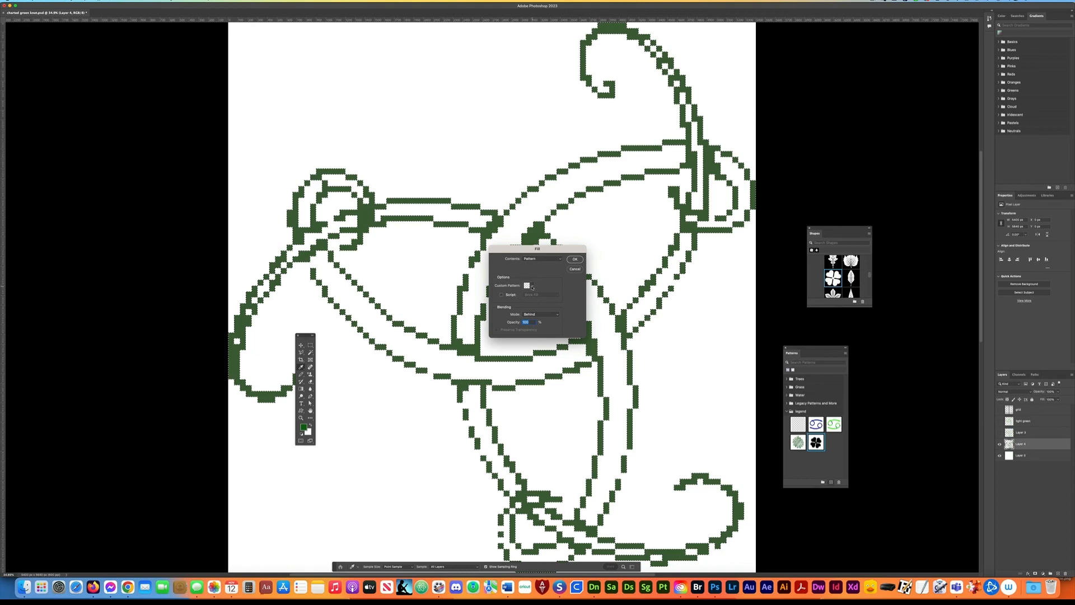
{"action": "left_click", "coordinate": [532, 286]}
{"action": "left_click", "coordinate": [541, 331]}
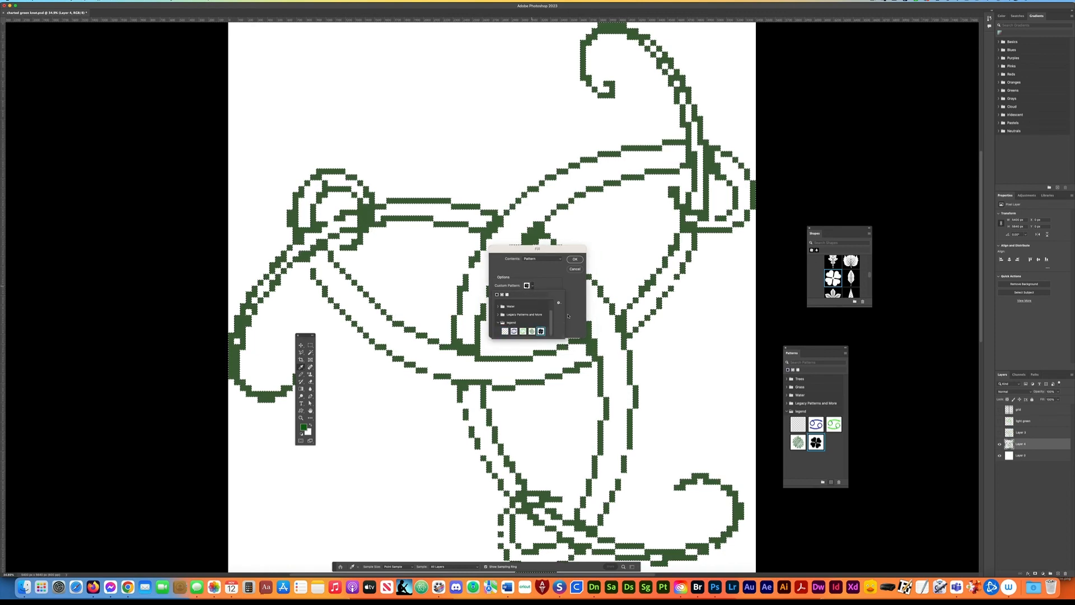
{"action": "key", "text": "Escape"}
{"action": "key", "text": "Escape"}
{"action": "key", "text": "w"}
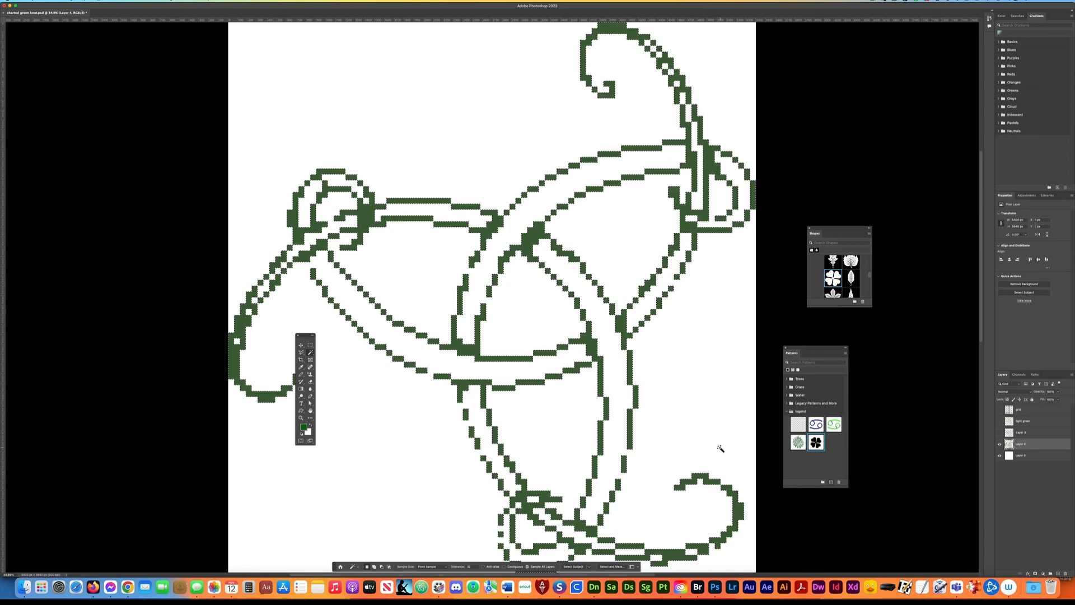
Fill the selected outline cells with the black clover pattern in Normal mode and clear the selection.
{"action": "key", "text": "shift+BackSpace"}
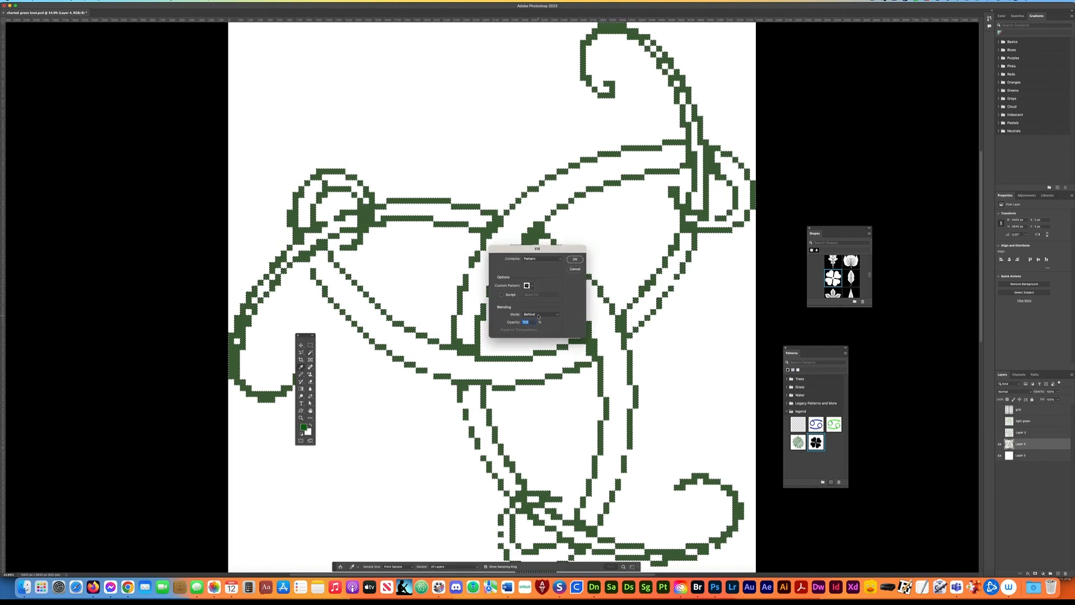
{"action": "left_click", "coordinate": [539, 315]}
{"action": "left_click", "coordinate": [530, 303]}
{"action": "left_click", "coordinate": [575, 259]}
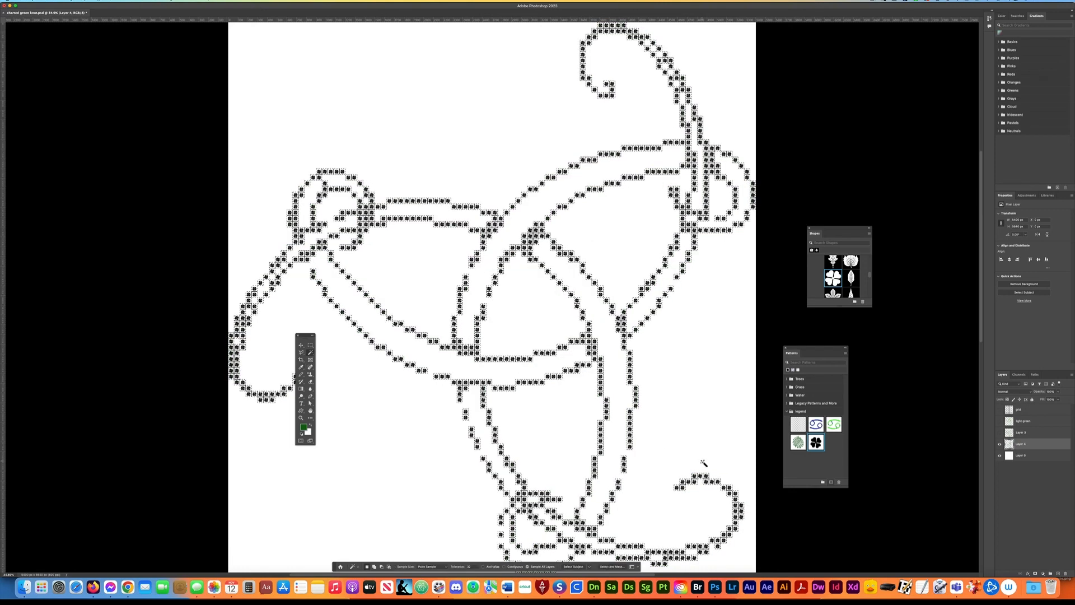
{"action": "key", "text": "super+d"}
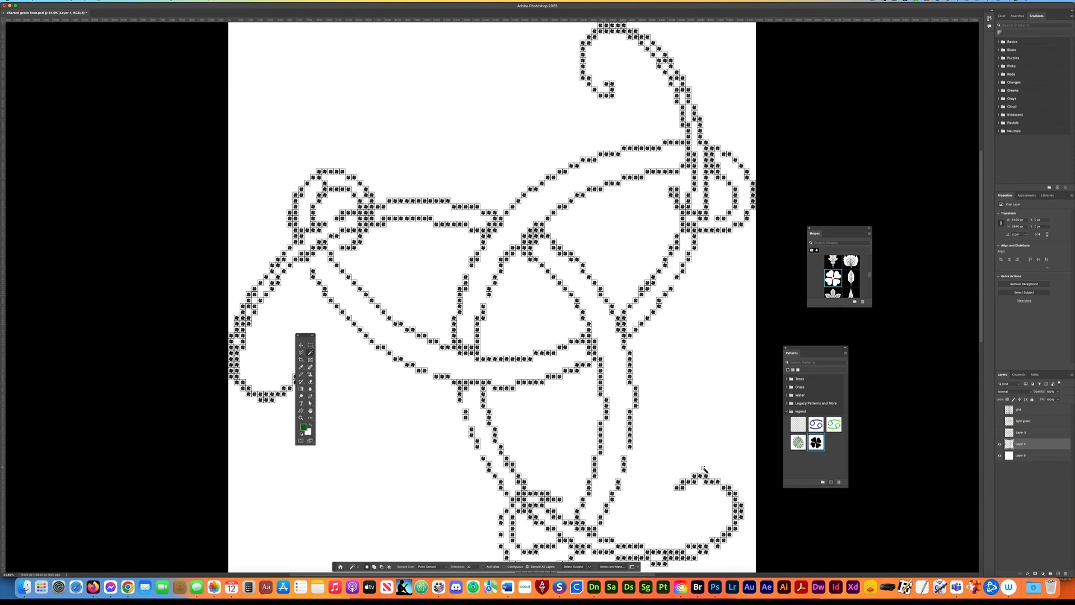
Show Layer 3 and fill its medium green cells with the legend group's green scribble pattern in Normal mode.
{"action": "left_click", "coordinate": [1000, 432]}
{"action": "left_click", "coordinate": [1032, 436]}
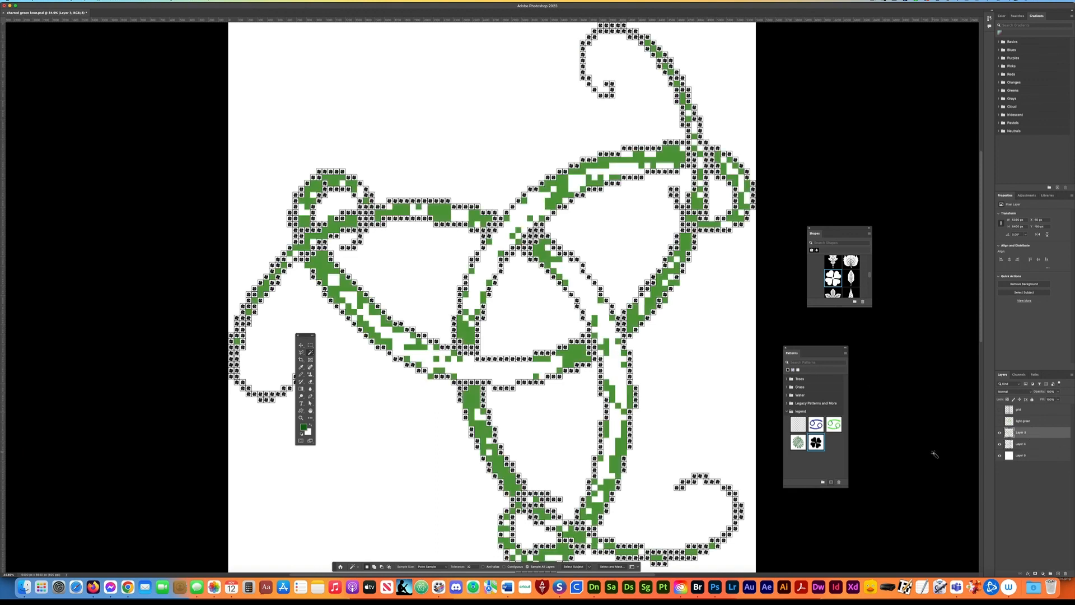
{"action": "key", "text": "shift+F5"}
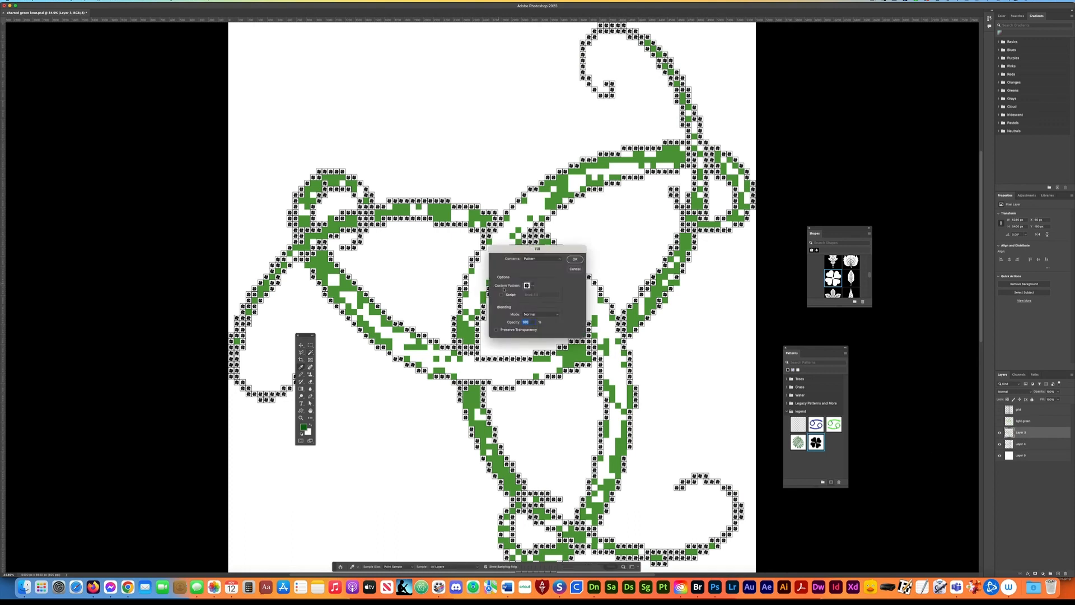
{"action": "left_click", "coordinate": [532, 287]}
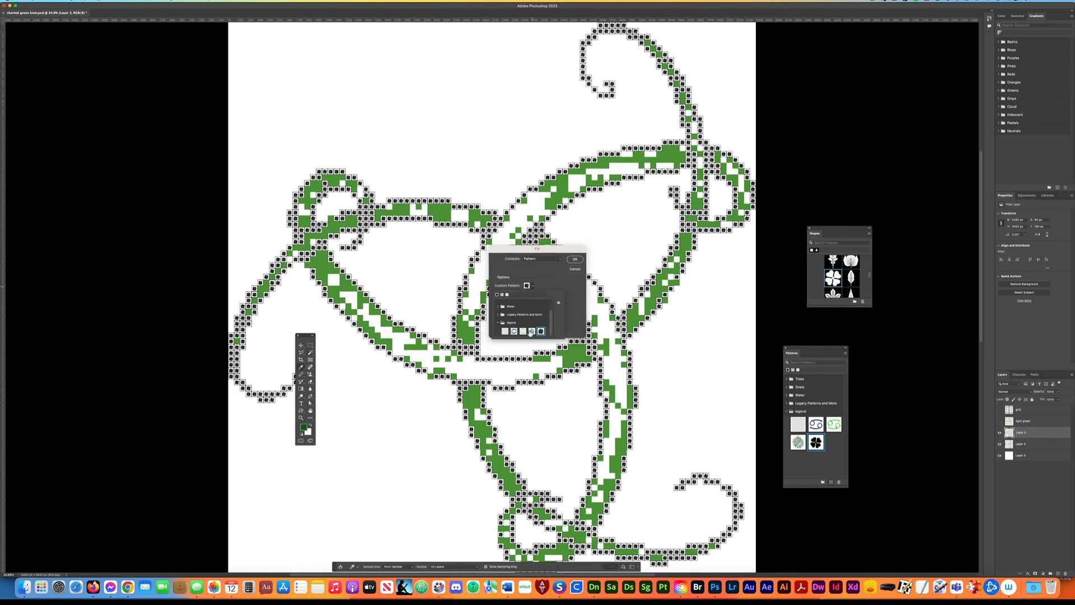
{"action": "left_click", "coordinate": [575, 259]}
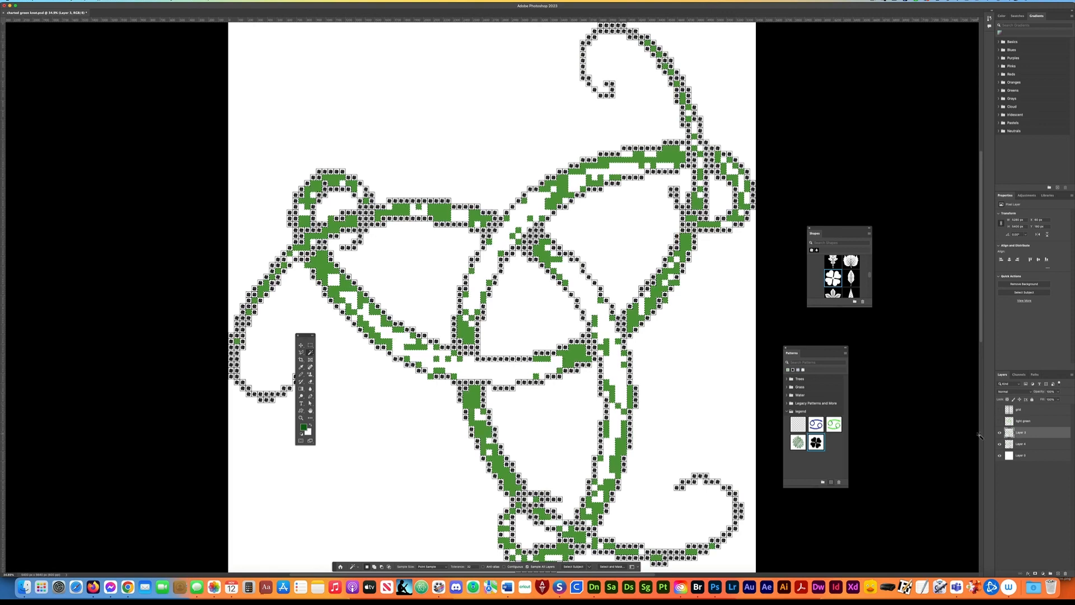
{"action": "key", "text": "shift+BackSpace"}
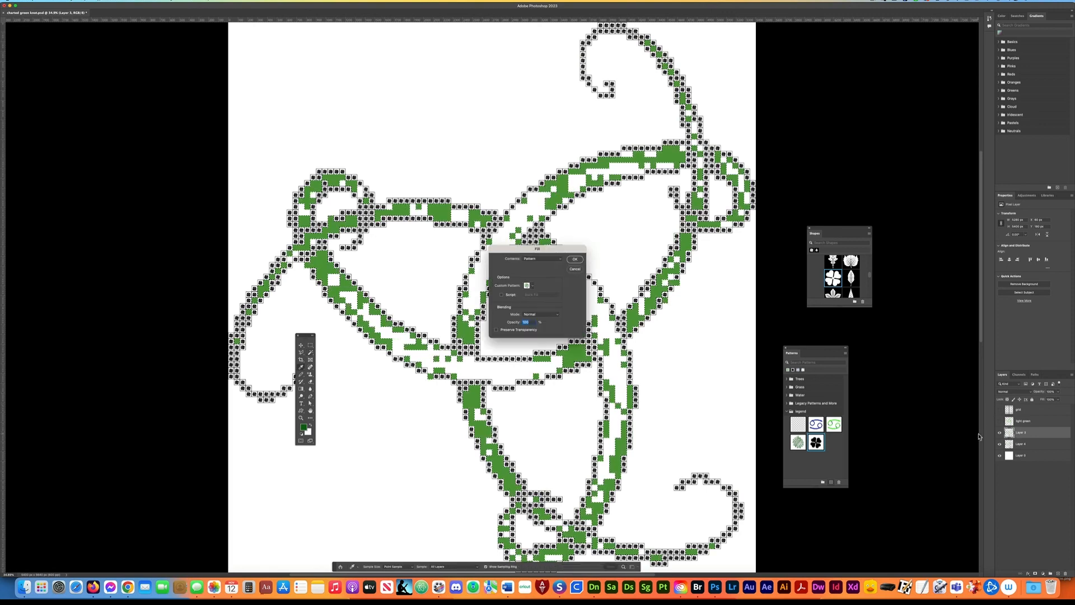
{"action": "left_click", "coordinate": [574, 260]}
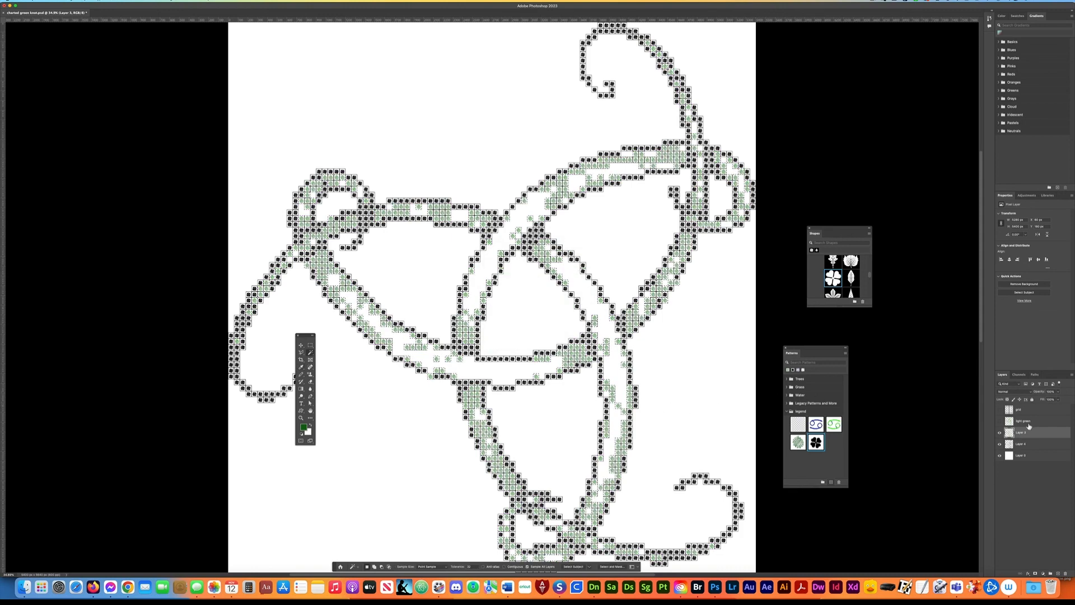
Show the light green layer and fill its selected cells with the legend group's blue looped-symbol pattern in Normal mode.
{"action": "left_click", "coordinate": [999, 421]}
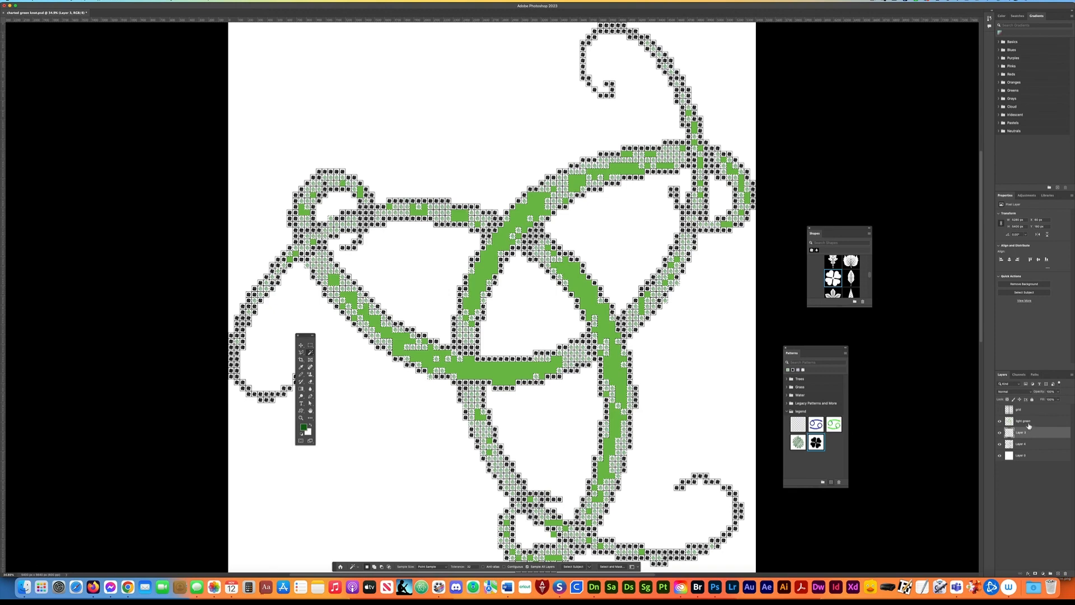
{"action": "left_click", "coordinate": [1026, 424]}
{"action": "left_click", "coordinate": [1009, 424], "text": "super"}
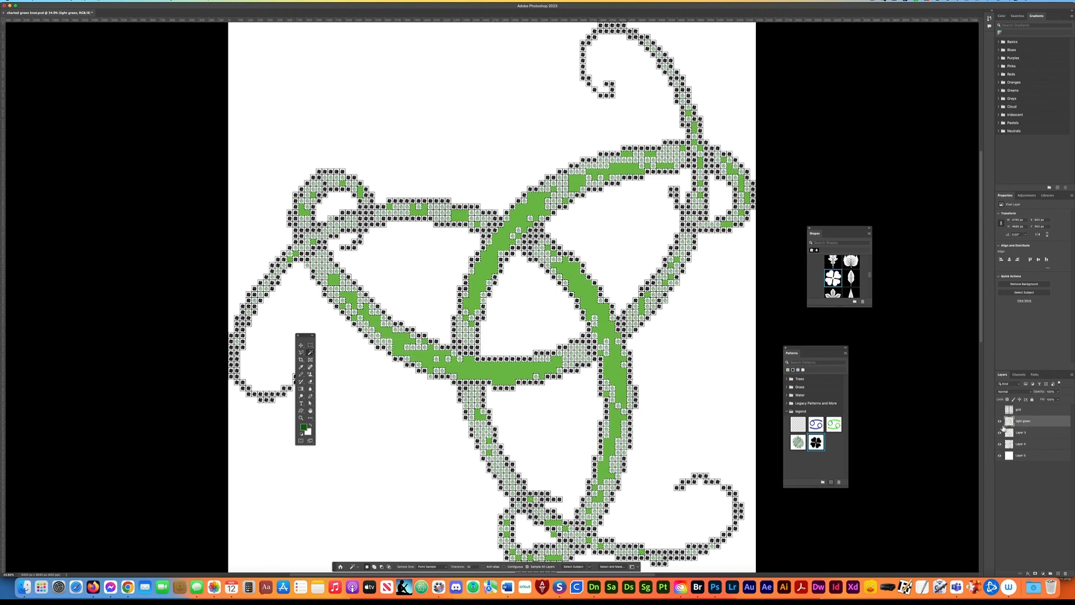
{"action": "key", "text": "shift+F5"}
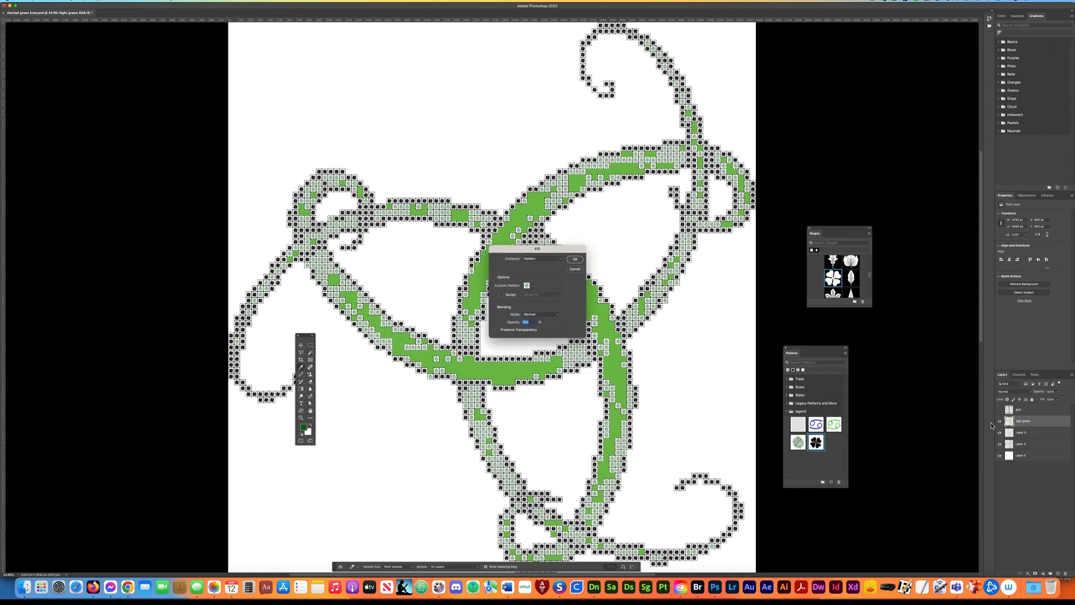
{"action": "left_click", "coordinate": [531, 285]}
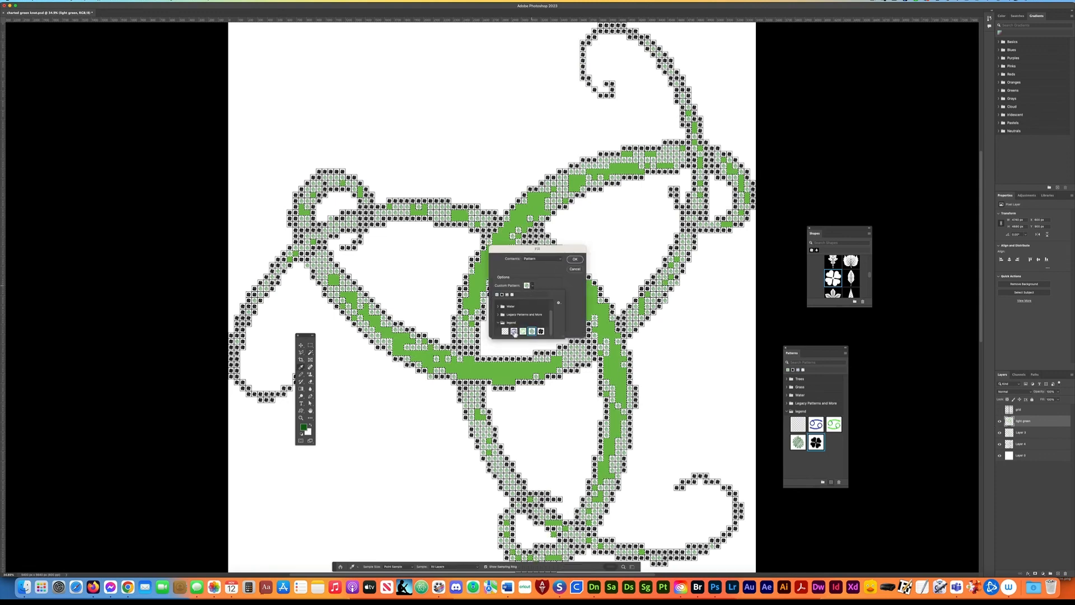
{"action": "left_click", "coordinate": [514, 332]}
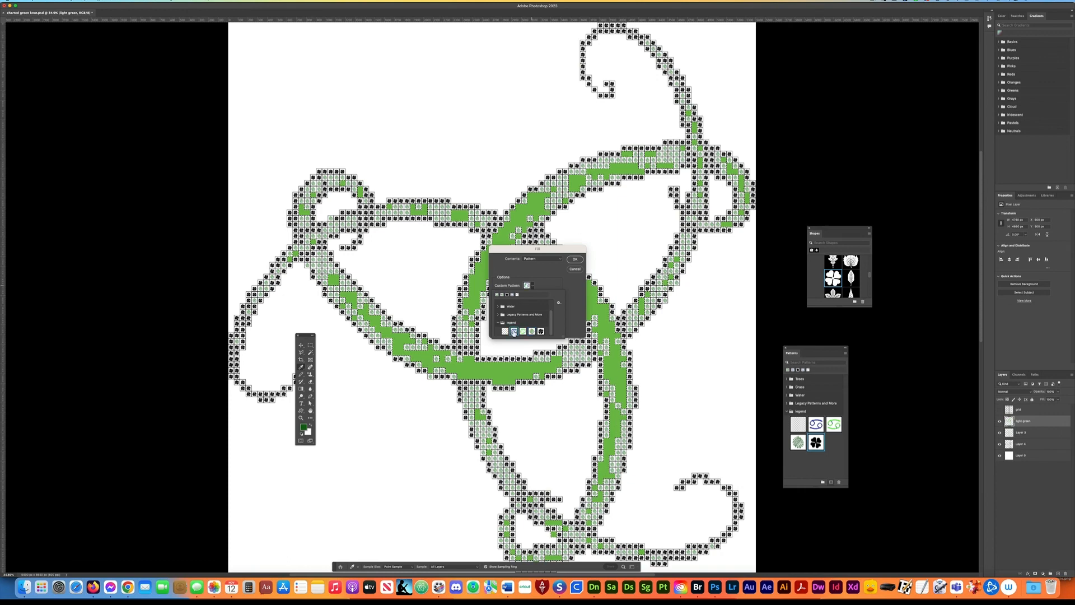
{"action": "left_click", "coordinate": [576, 260]}
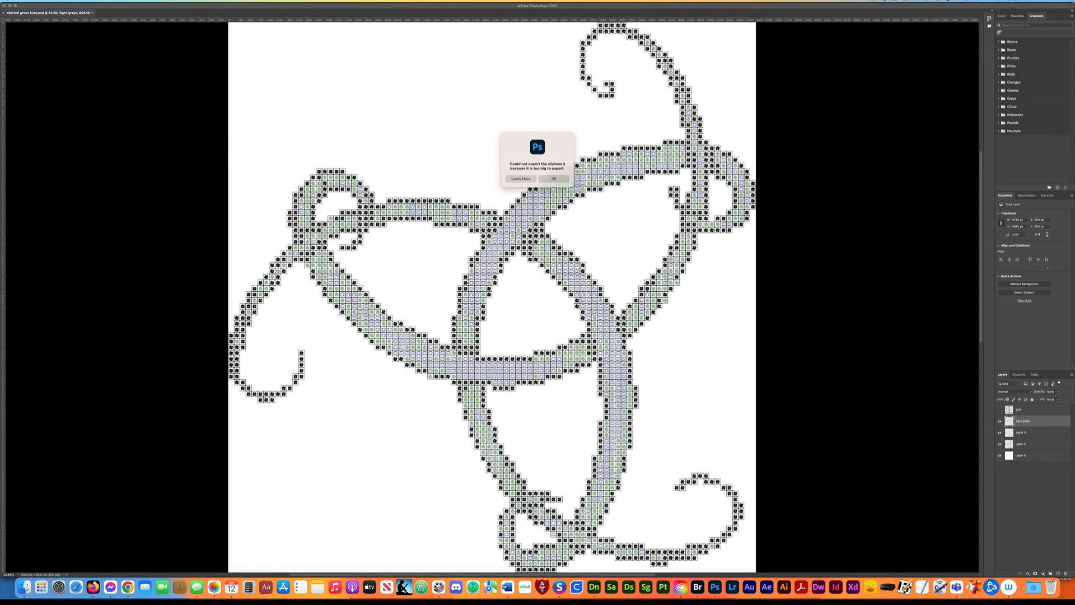
Switch to Chrome and open the embroidery floss Color Families PDF from the thread tiles on the DMC color lists page.
{"action": "left_click_drag", "start_coordinate": [0, 68], "coordinate": [532, 78]}
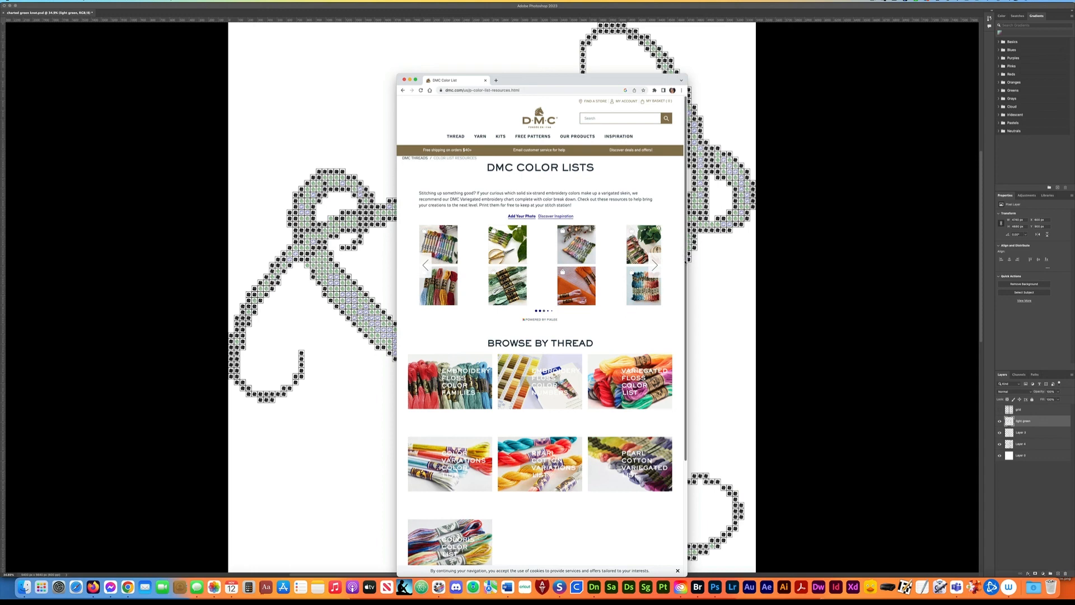
{"action": "scroll", "coordinate": [649, 403], "scroll_direction": "down", "scroll_amount": 5}
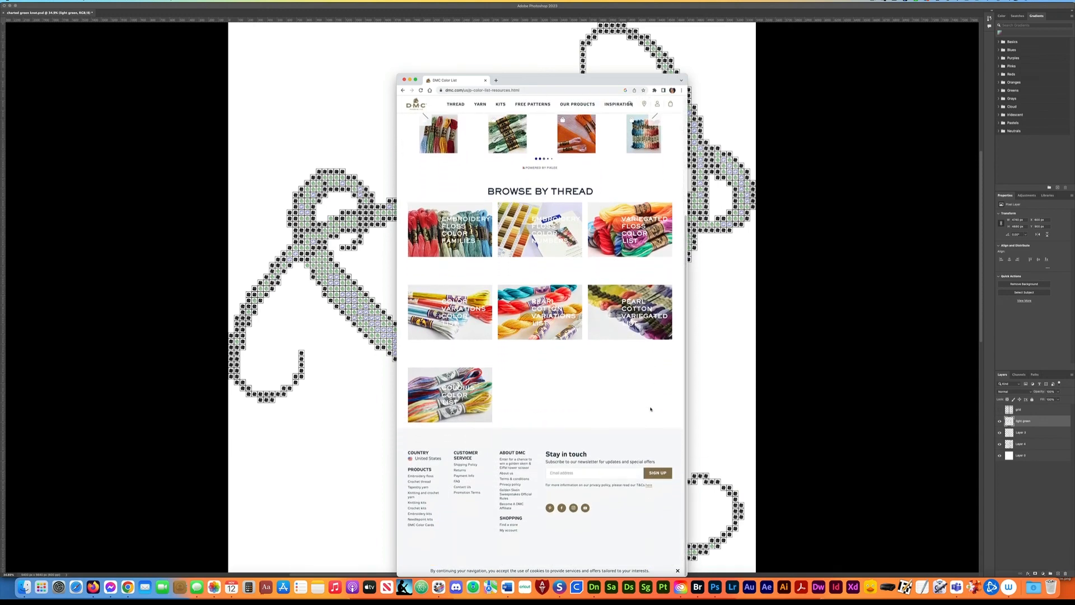
{"action": "scroll", "coordinate": [651, 409], "scroll_direction": "up", "scroll_amount": 2}
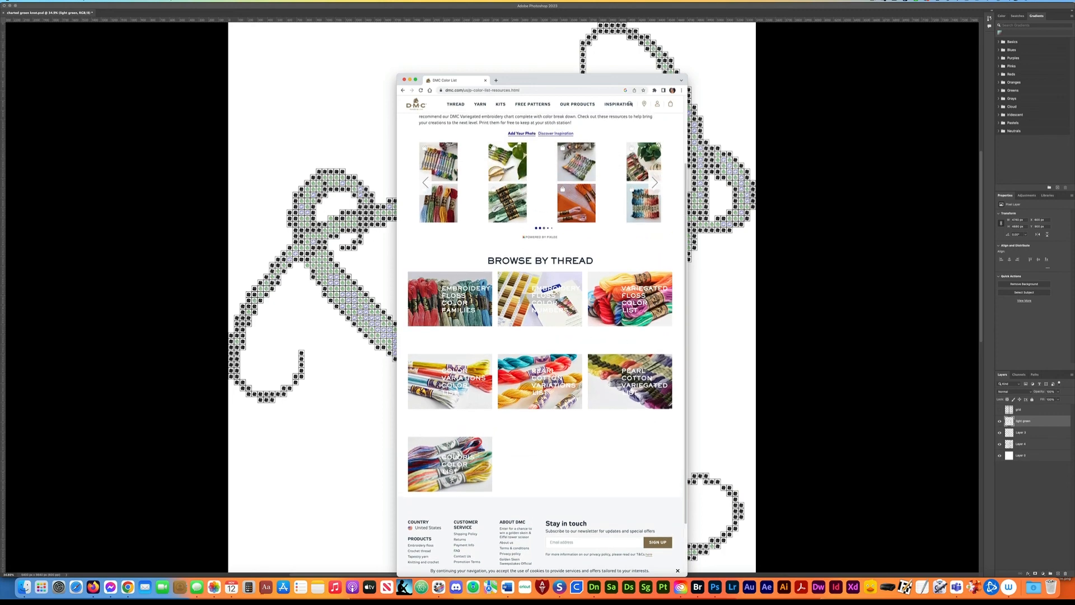
{"action": "left_click", "coordinate": [546, 305]}
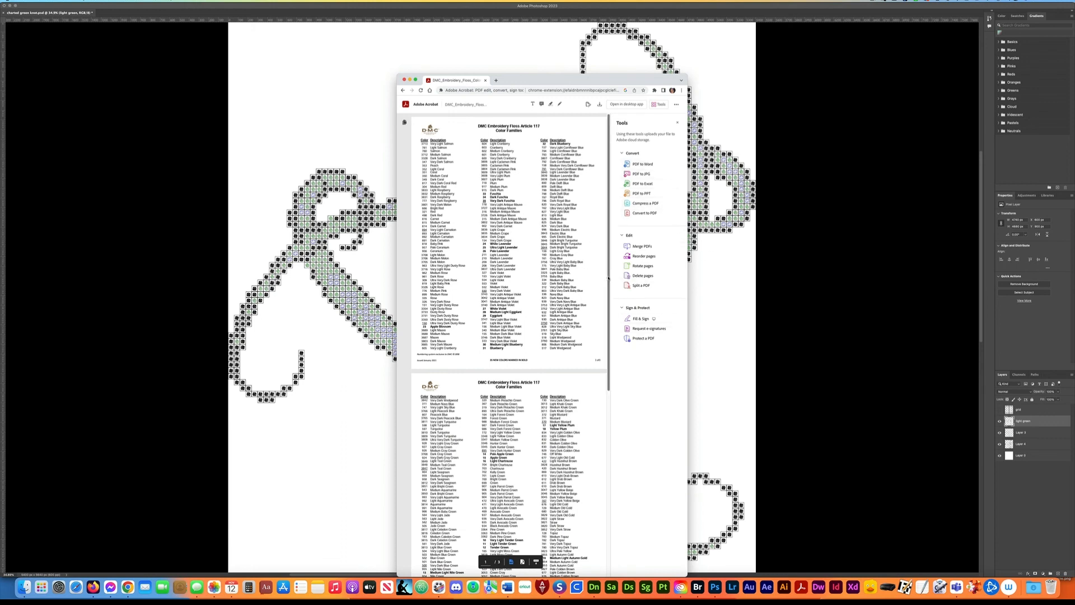
Look through the pages of the DMC floss color list and close the PDF viewer's Tools pane.
{"action": "scroll", "coordinate": [595, 439], "scroll_direction": "down", "scroll_amount": 5}
{"action": "scroll", "coordinate": [595, 438], "scroll_direction": "down", "scroll_amount": 3}
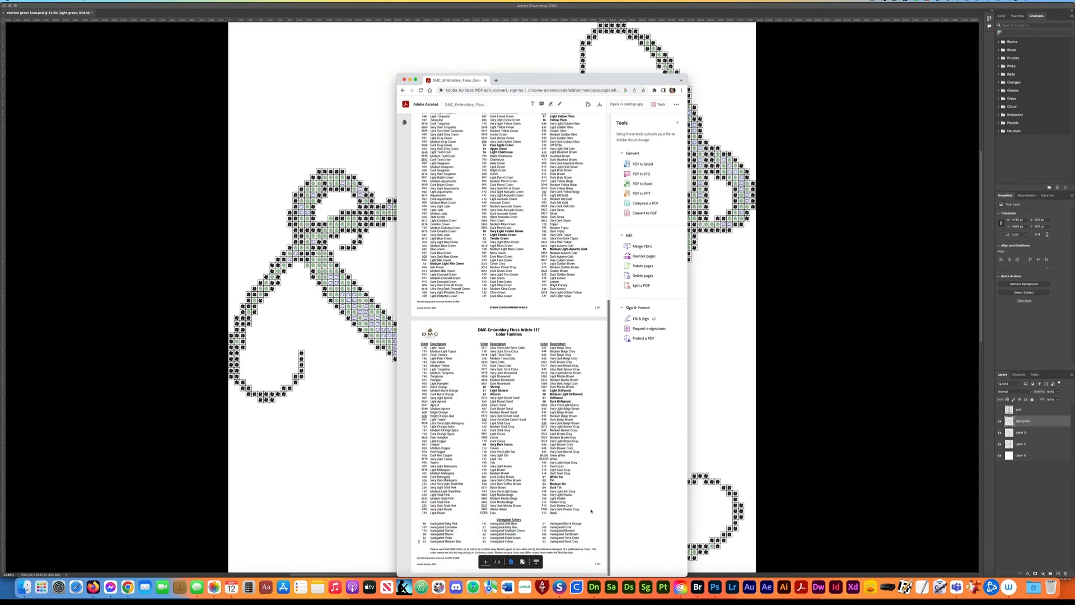
{"action": "scroll", "coordinate": [590, 517], "scroll_direction": "up", "scroll_amount": 10}
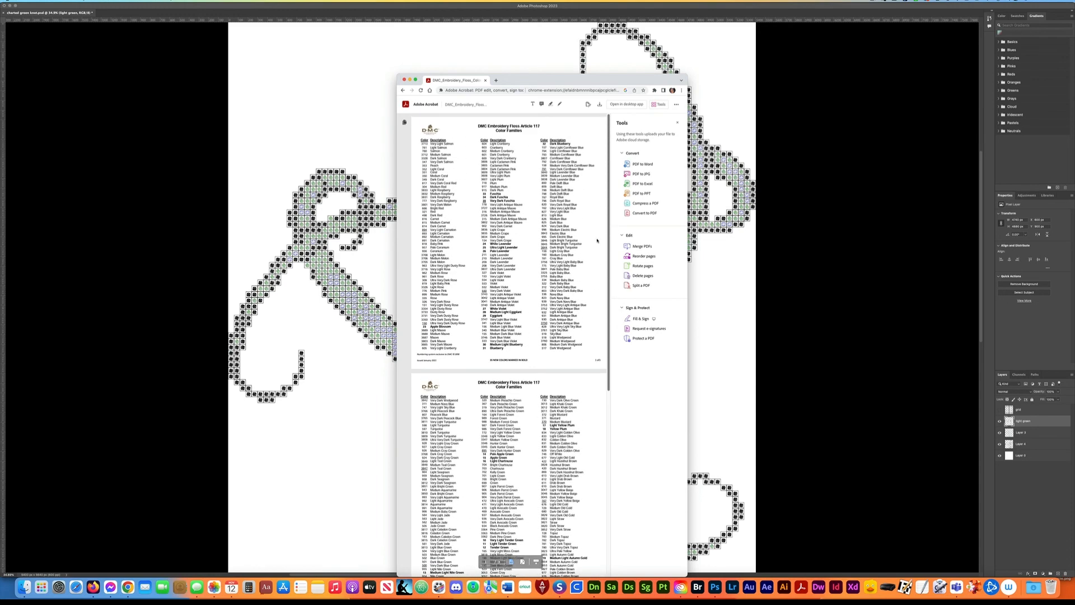
{"action": "left_click", "coordinate": [678, 123]}
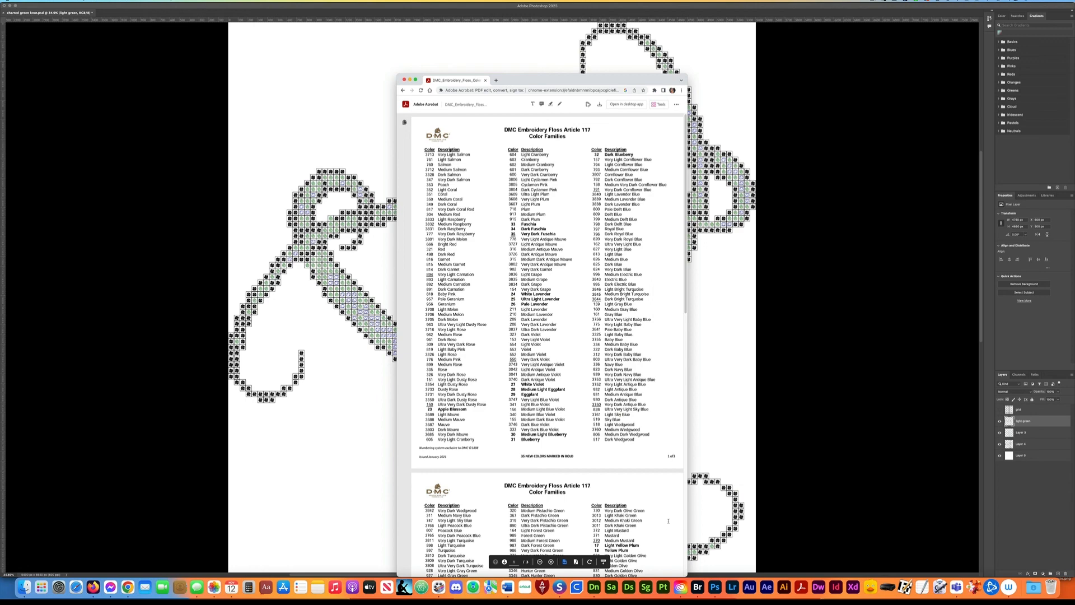
Return to Photoshop, dismiss the clipboard export message, and show the grid layer over the patterned knot.
{"action": "left_click", "coordinate": [999, 410]}
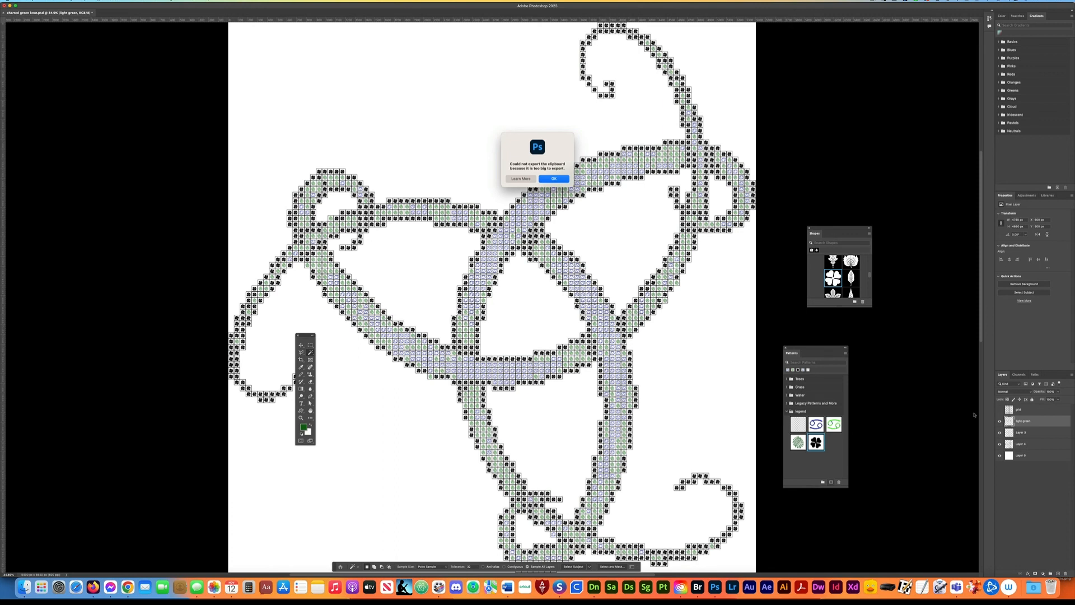
{"action": "left_click", "coordinate": [554, 185]}
{"action": "left_click", "coordinate": [1000, 409]}
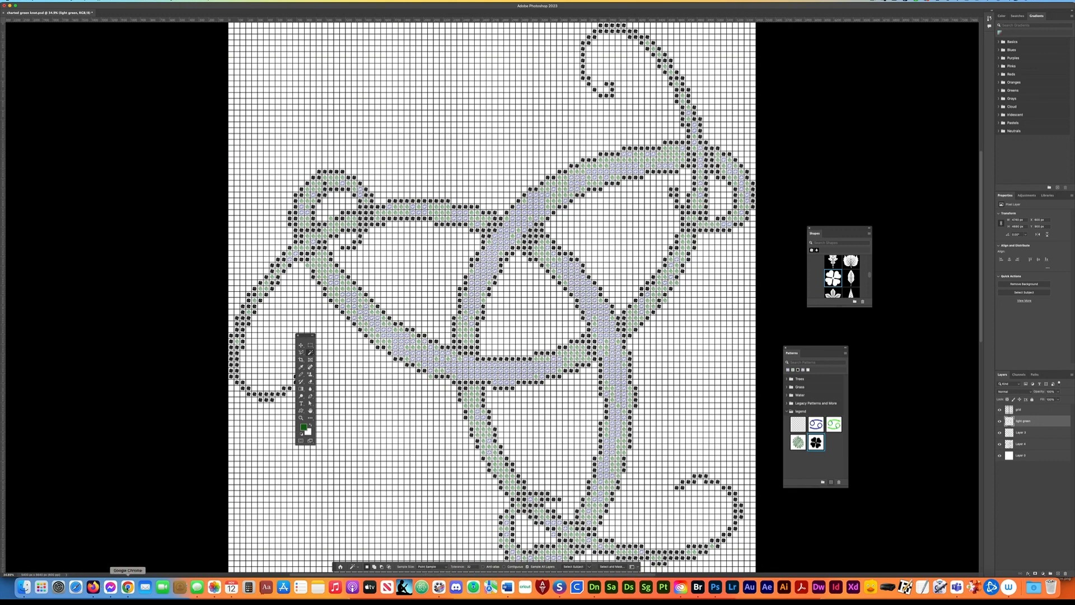
Switch to Chrome, check the green shades in the DMC floss list, and go back to the DMC color lists page.
{"action": "left_click", "coordinate": [128, 586]}
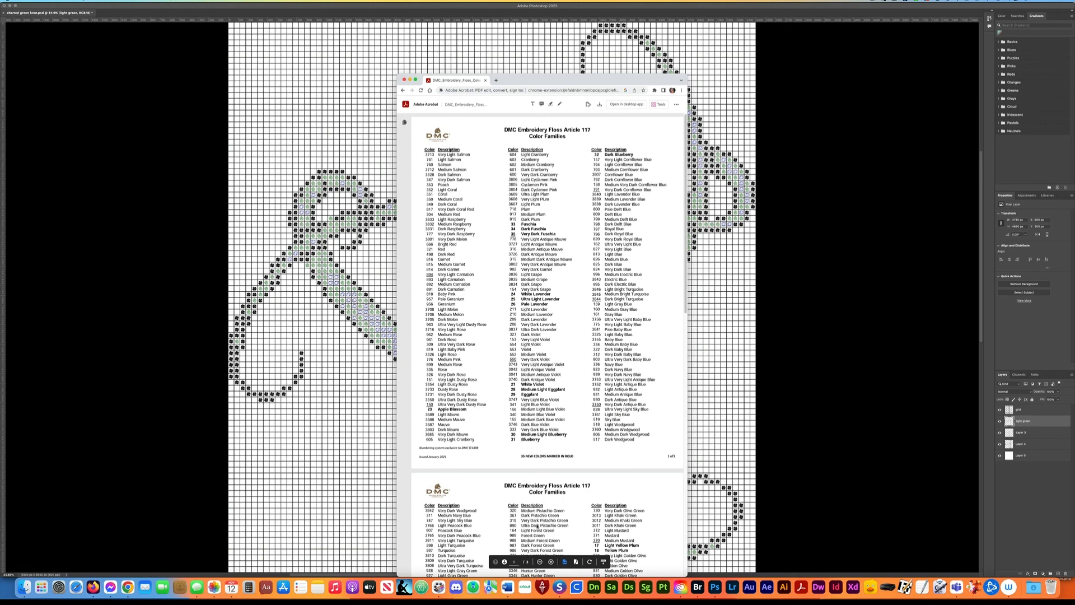
{"action": "left_click", "coordinate": [538, 527]}
{"action": "left_click", "coordinate": [522, 529]}
{"action": "left_click", "coordinate": [403, 90]}
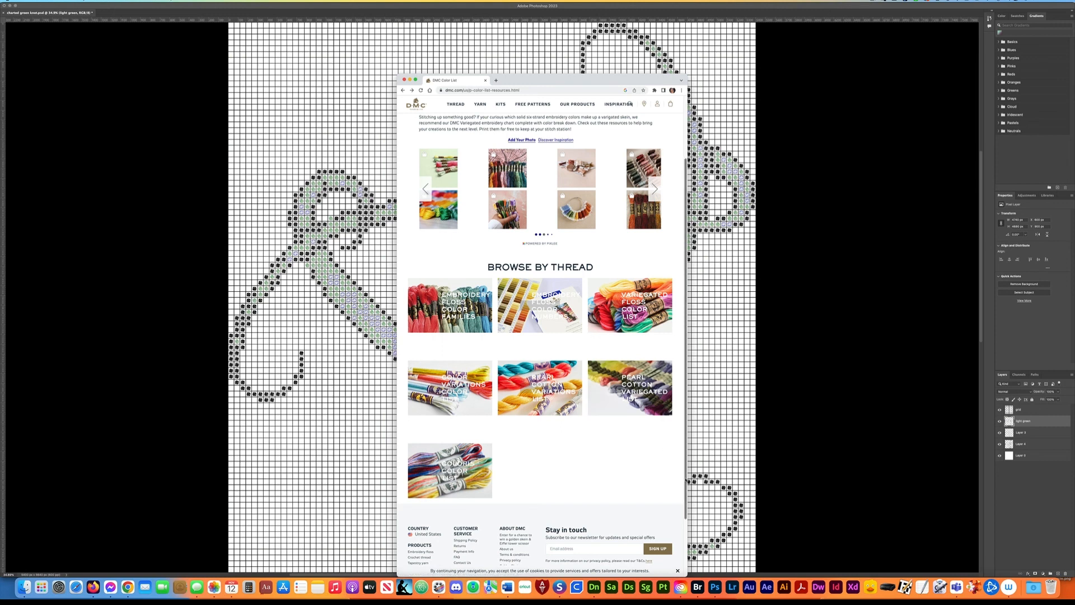
Browse the thread photos on the DMC color lists page, enlarge the one with skeins before a color grid, and close the browser window.
{"action": "scroll", "coordinate": [686, 480], "scroll_direction": "down", "scroll_amount": 3}
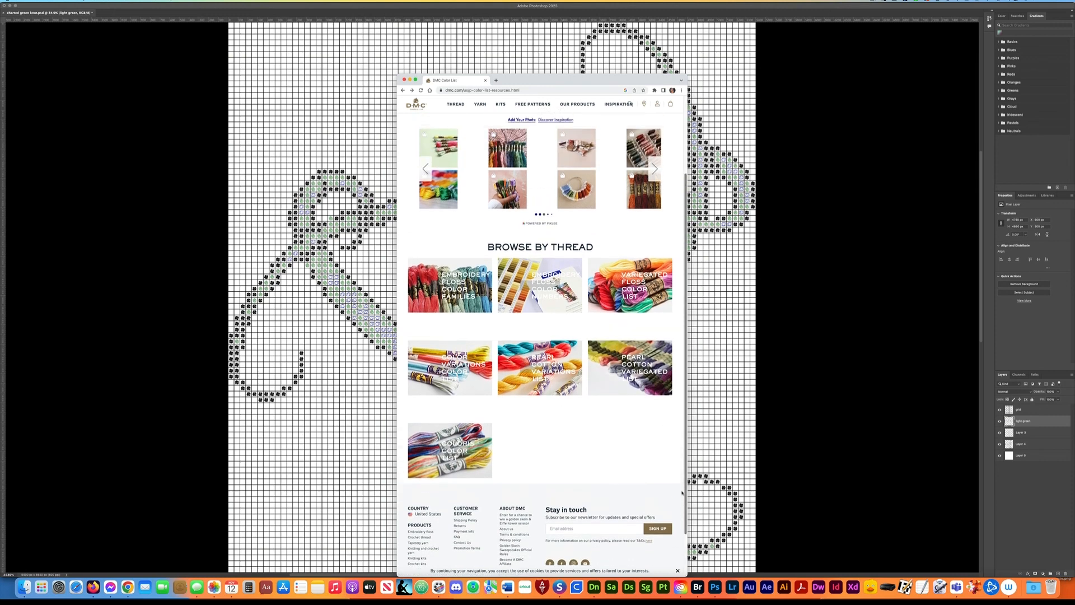
{"action": "scroll", "coordinate": [682, 493], "scroll_direction": "up", "scroll_amount": 2}
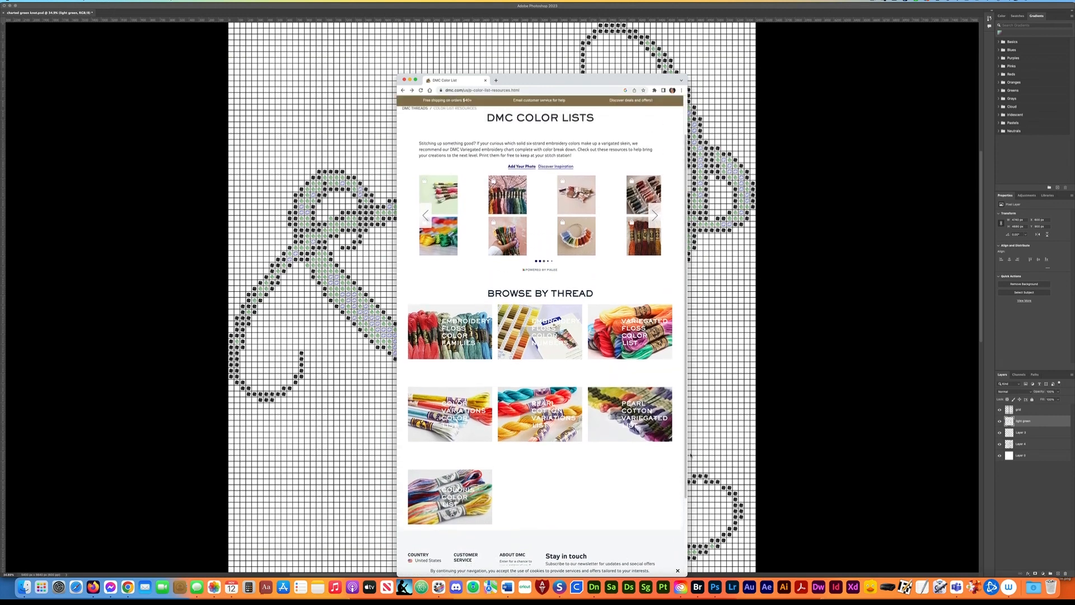
{"action": "scroll", "coordinate": [691, 457], "scroll_direction": "up", "scroll_amount": 1}
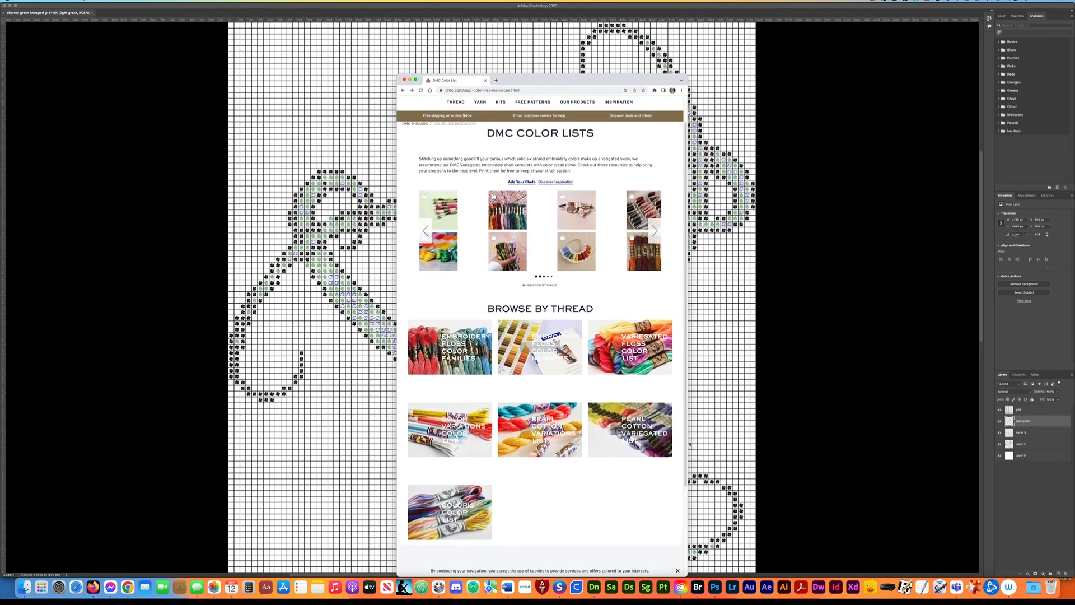
{"action": "scroll", "coordinate": [686, 448], "scroll_direction": "up", "scroll_amount": 1}
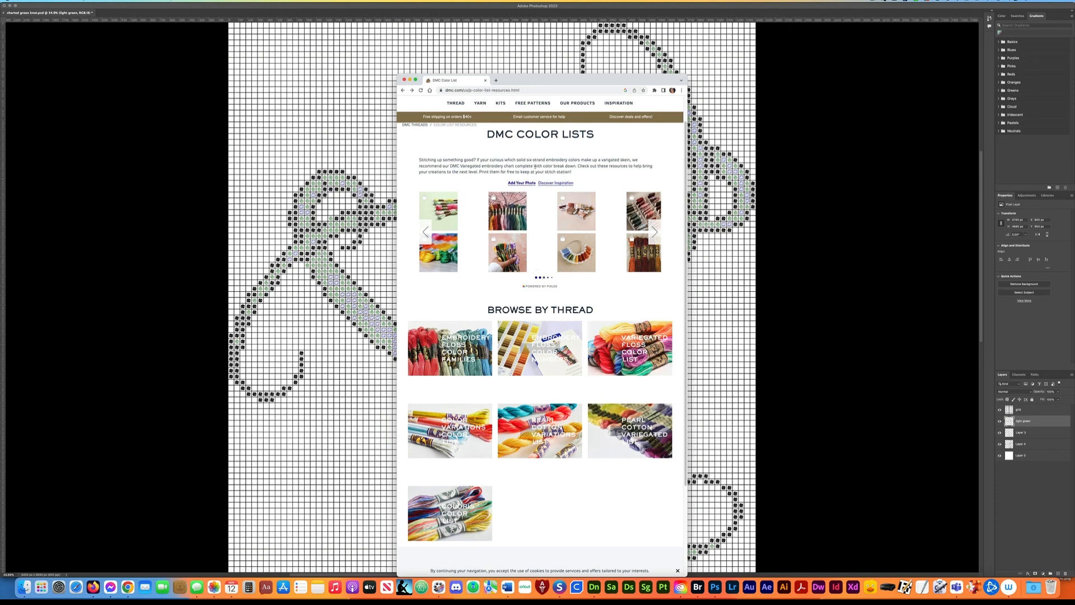
{"action": "mouse_move", "coordinate": [534, 114]}
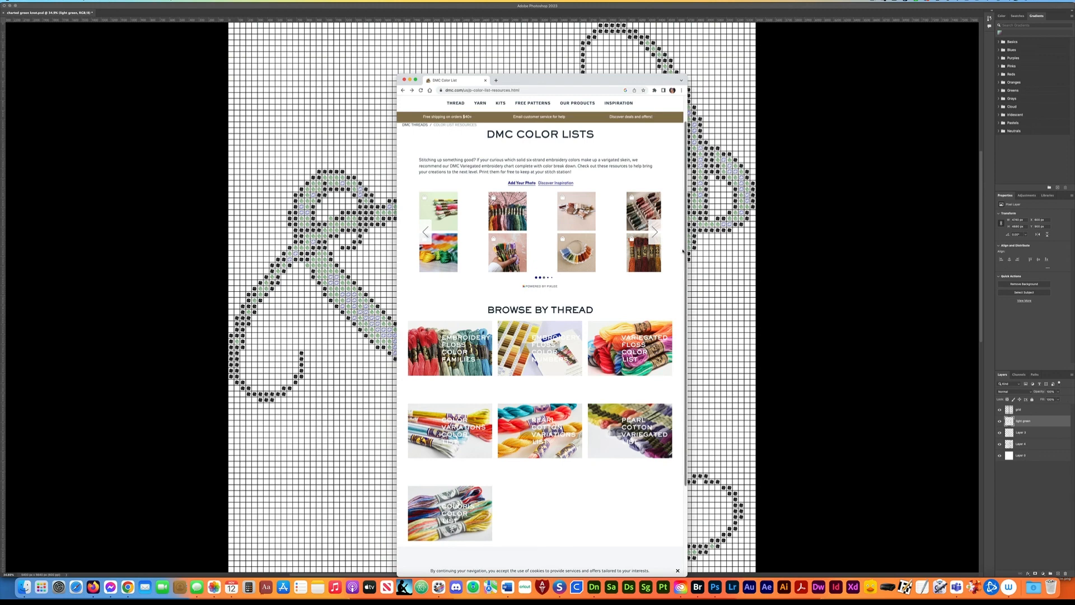
{"action": "left_click", "coordinate": [654, 230]}
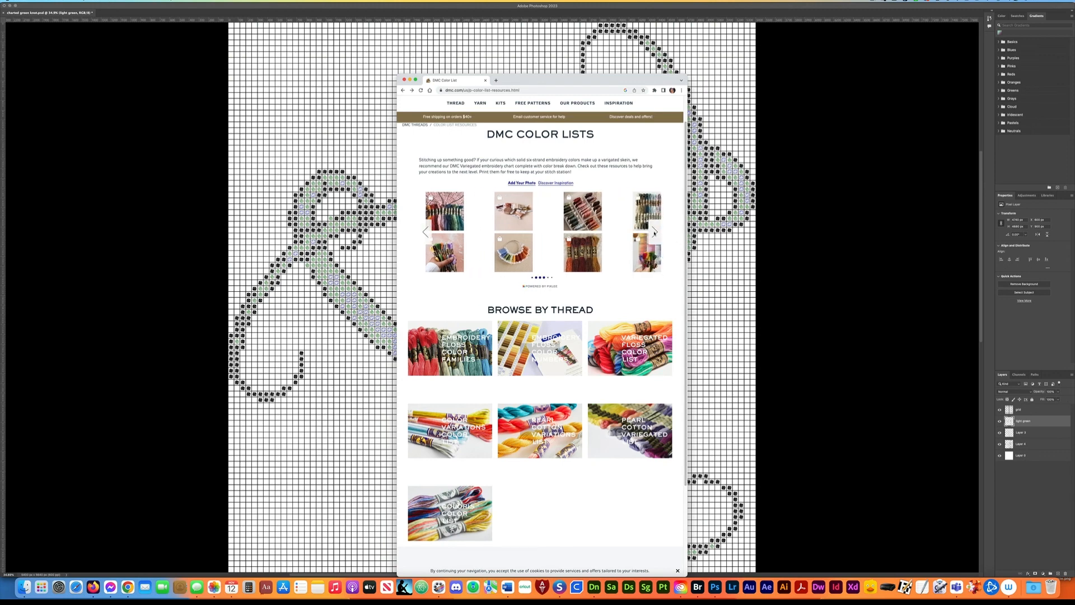
{"action": "left_click", "coordinate": [653, 232]}
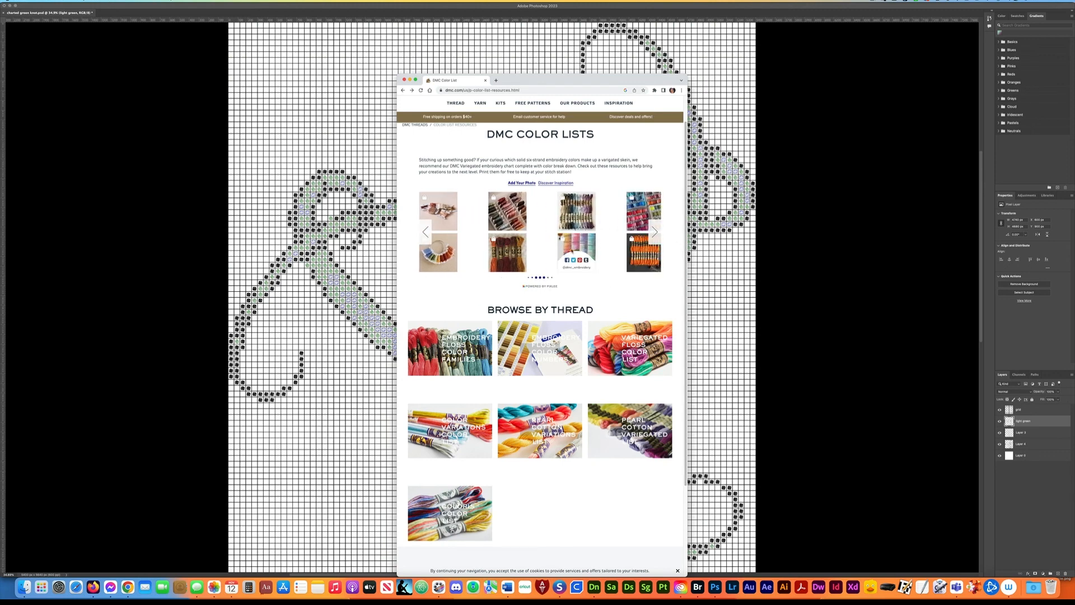
{"action": "left_click", "coordinate": [572, 249]}
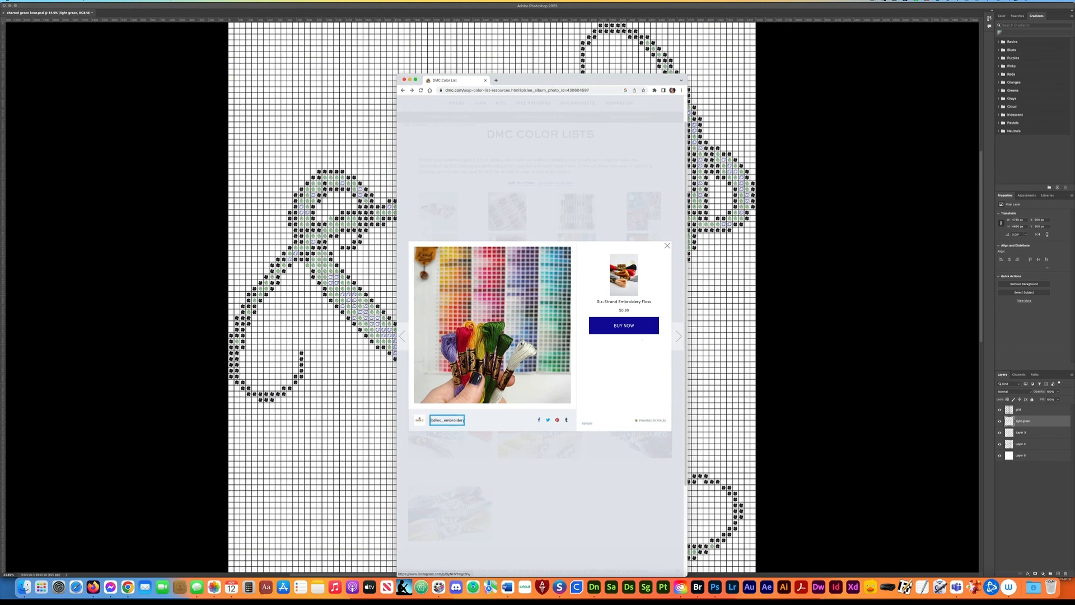
{"action": "left_click", "coordinate": [678, 336]}
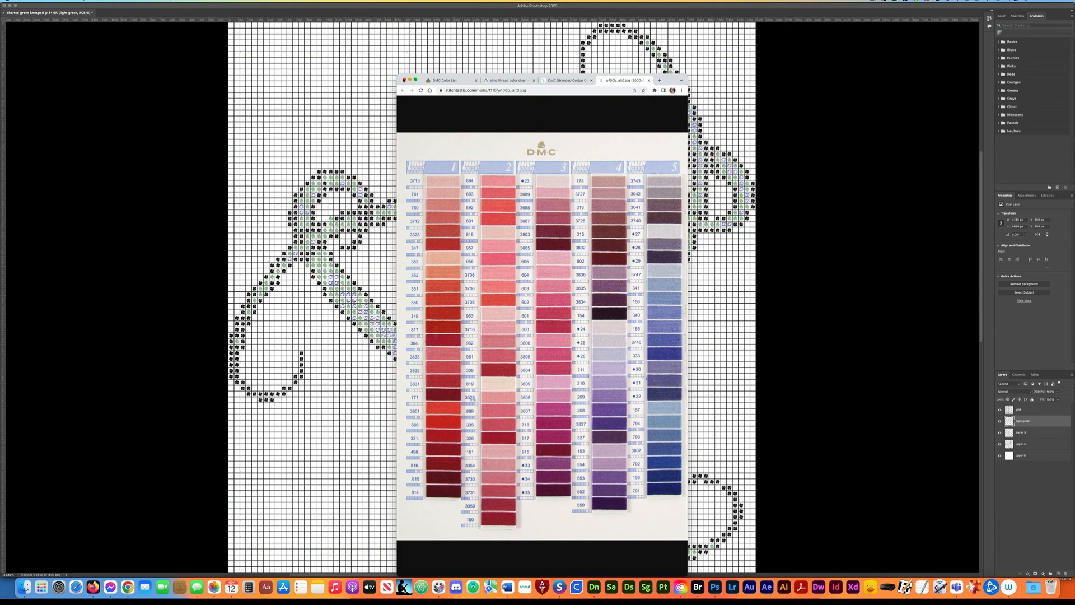
{"action": "left_click", "coordinate": [404, 80]}
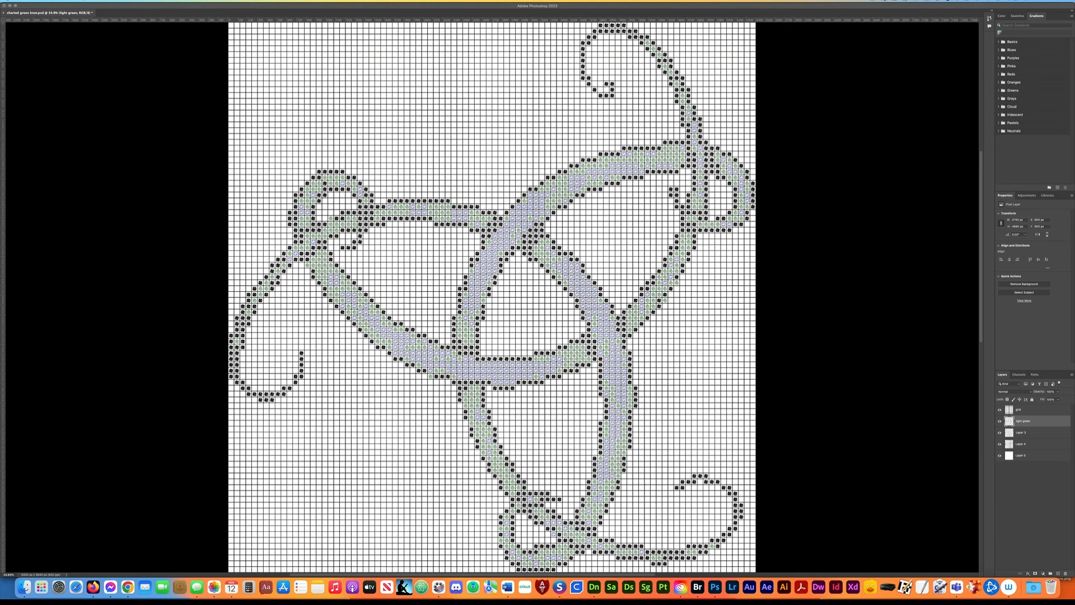